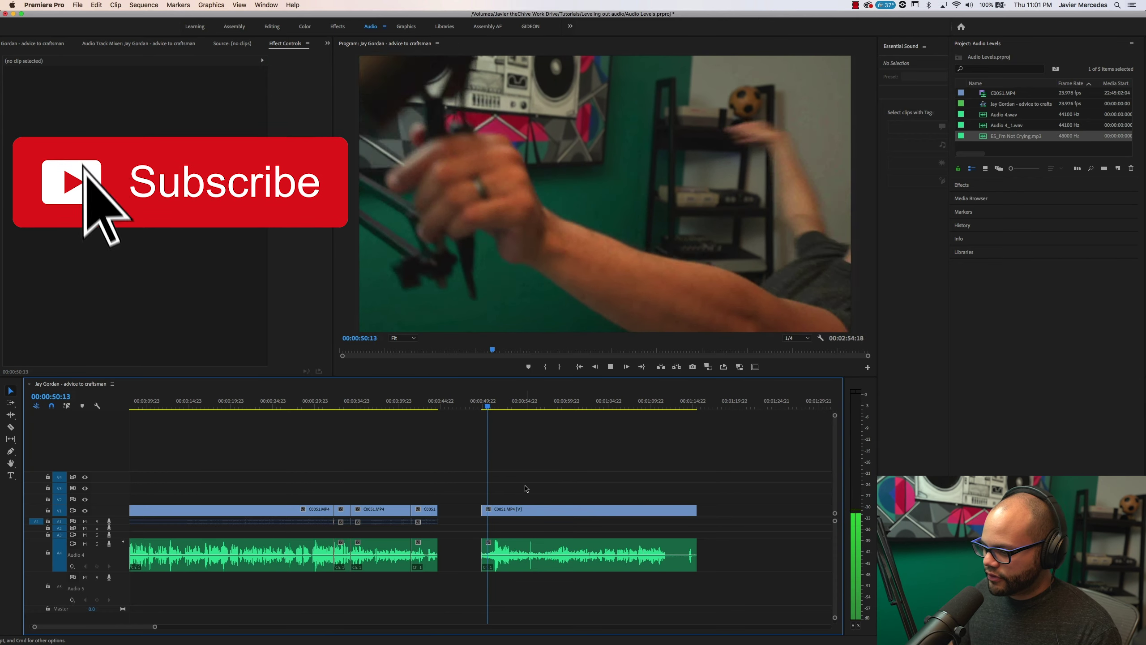
Play through the clip after the gap, listening to its audio from about 00:00:50, and stop playback
key("minus")
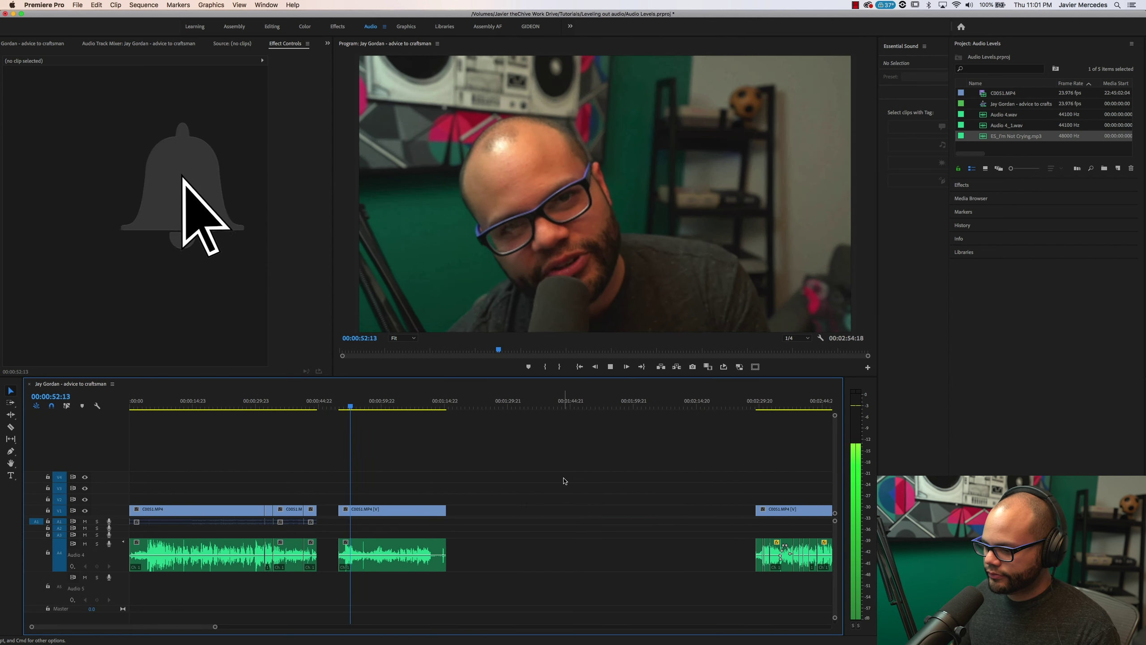
key("equal")
key("equal")
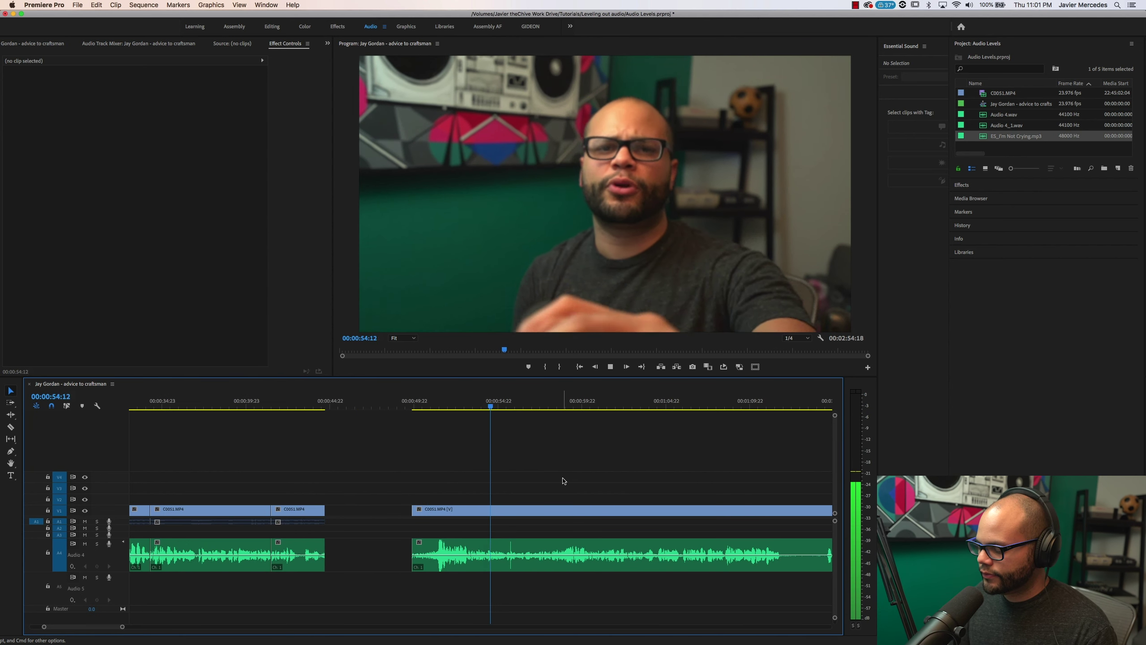
key("minus")
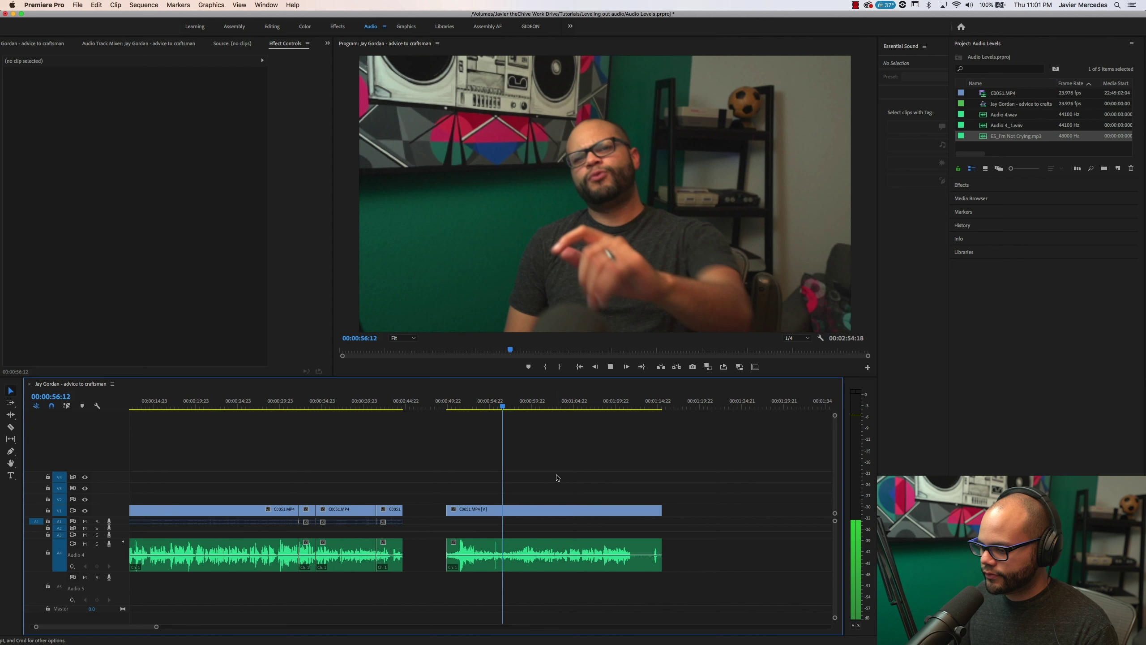
key("equal")
key("space")
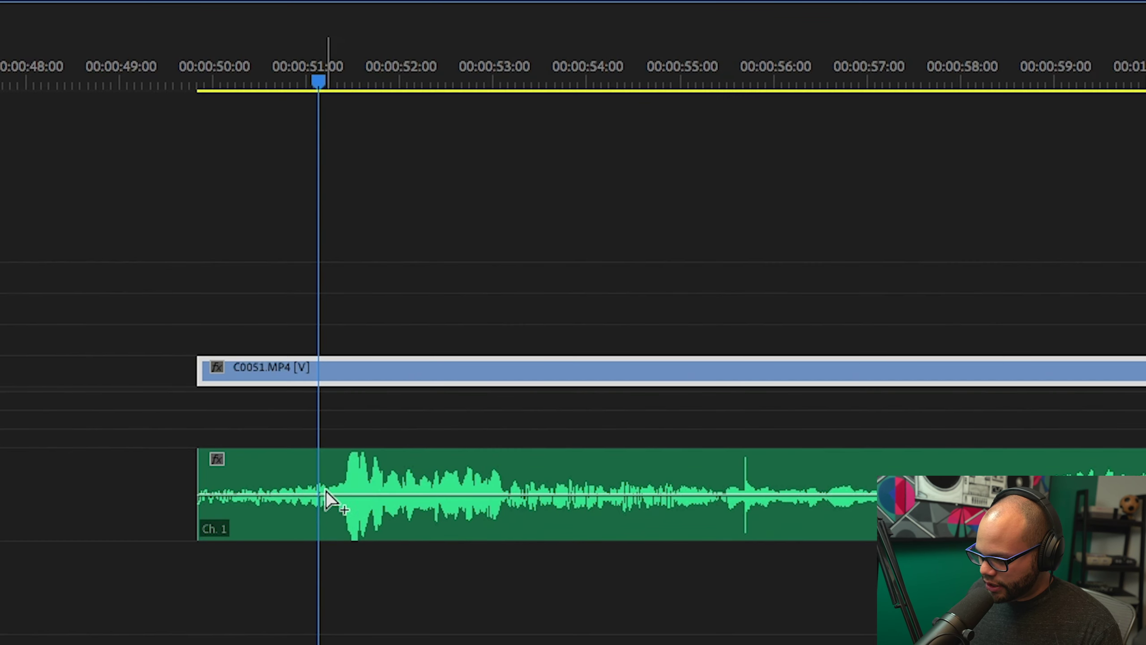
Add four volume keyframes around the loud peak near 00:00:51, lower the middle two to about -6 dB, and play the section
left_click(332, 496, "ctrl")
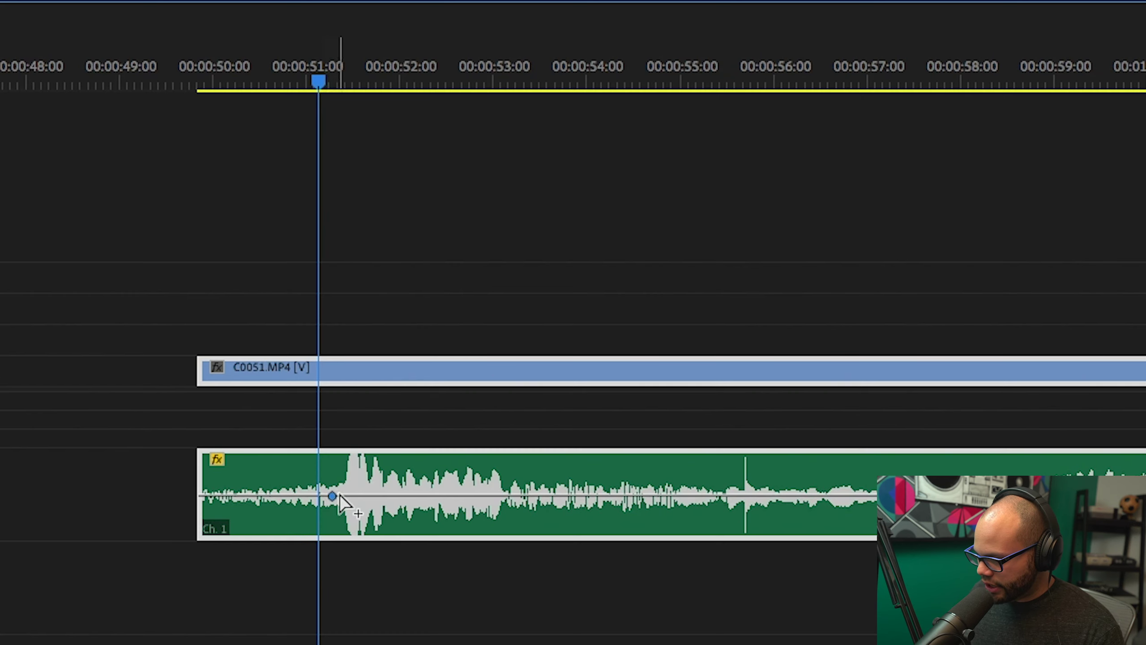
left_click(393, 496, "ctrl")
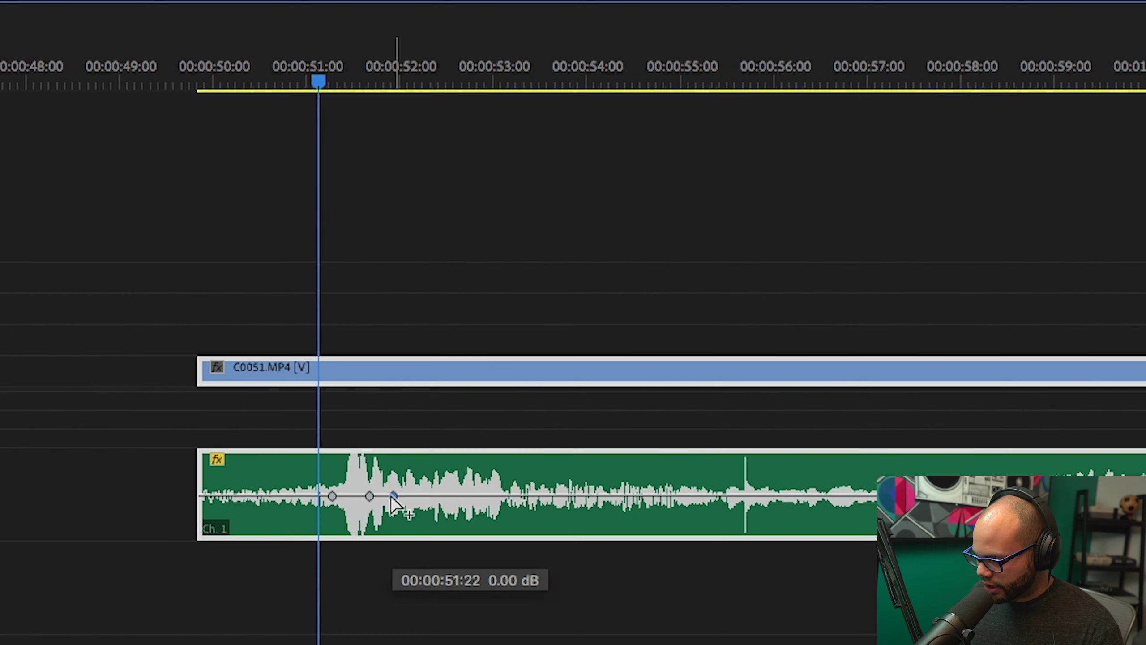
left_click(369, 496, "ctrl")
left_click_drag(369, 495, 349, 521)
left_click(361, 516, "ctrl")
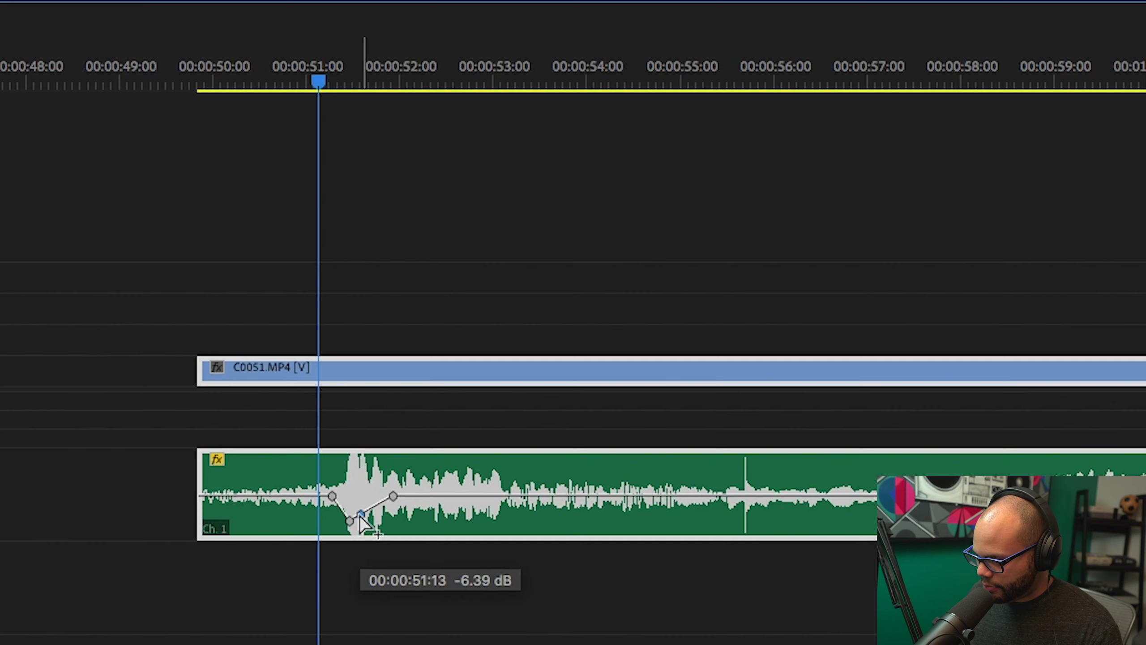
left_click(437, 252)
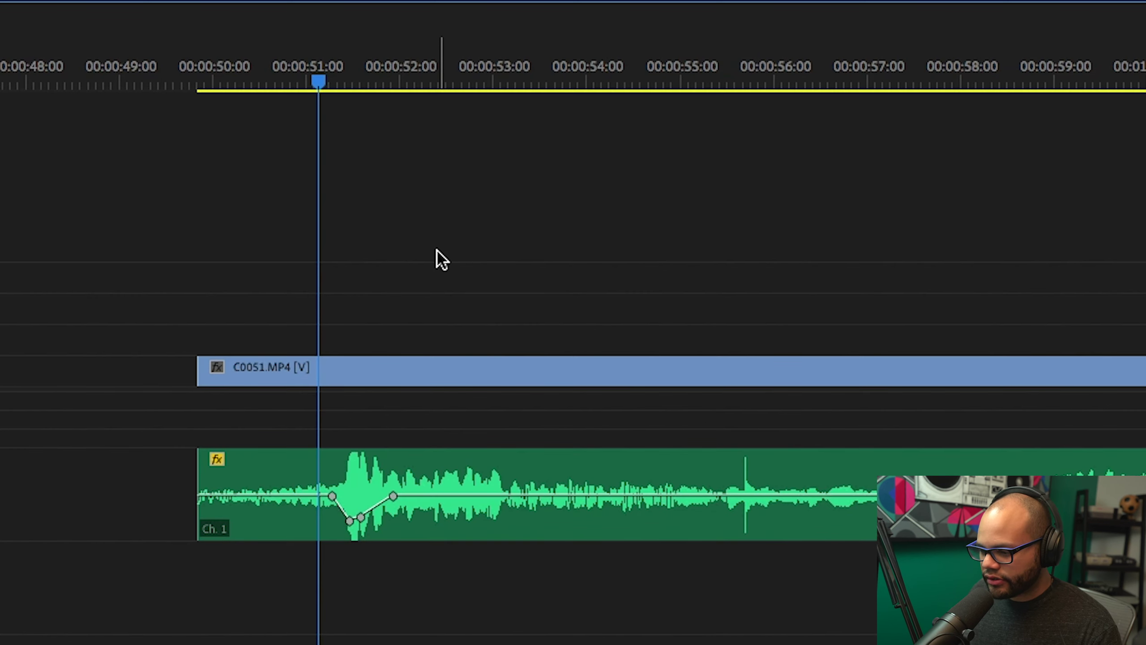
key("space")
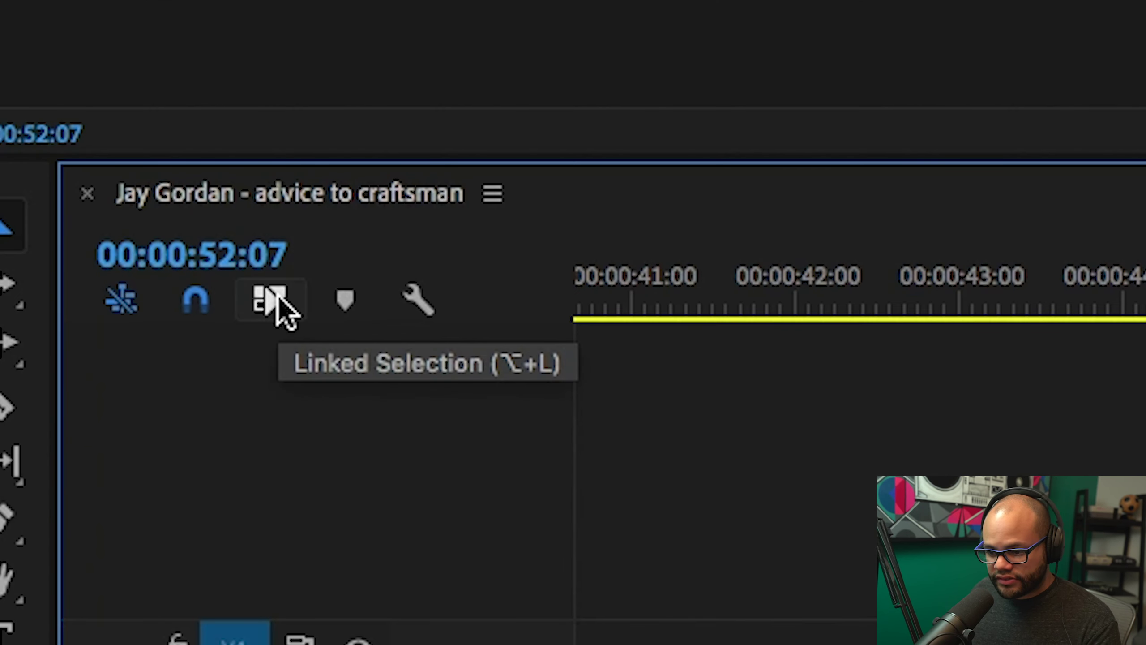
Turn on linked selection and test it by selecting and deselecting the C0051.MP4 clip after the gap
left_click(278, 298)
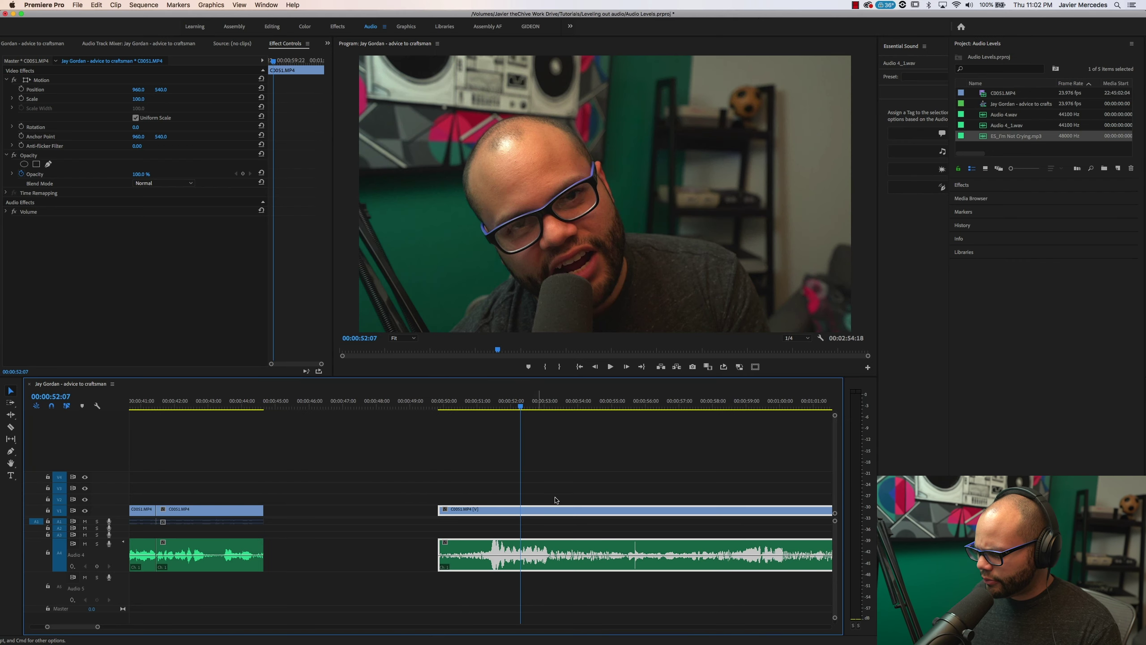
left_click(559, 492)
left_click(558, 509)
left_click(562, 484)
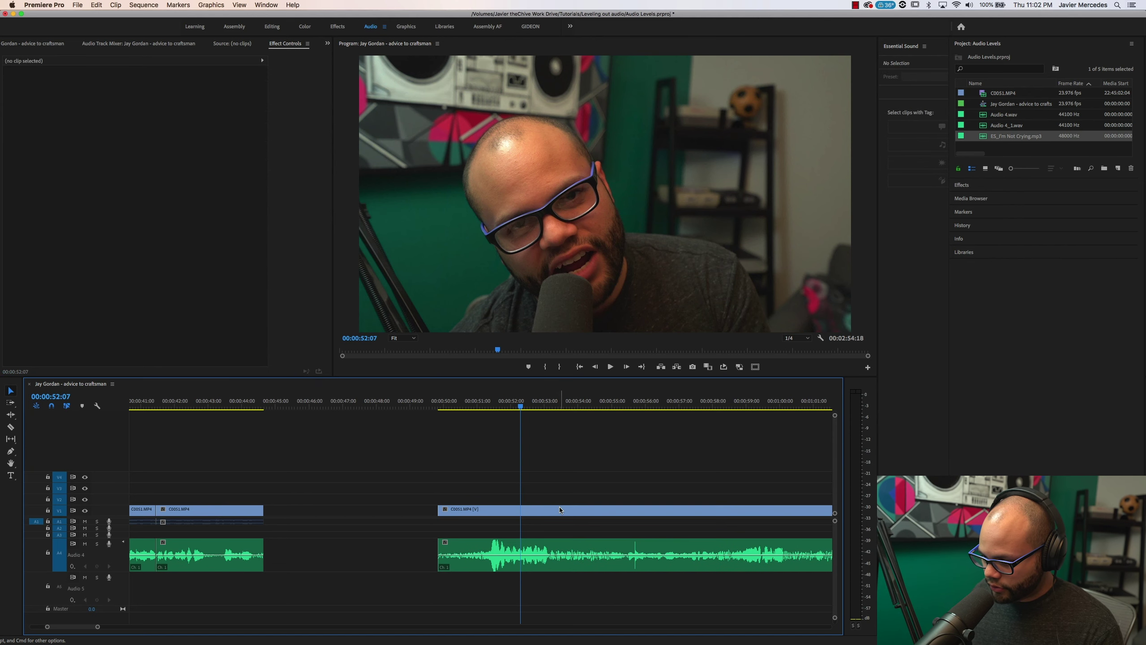
left_click(560, 509)
left_click(562, 501)
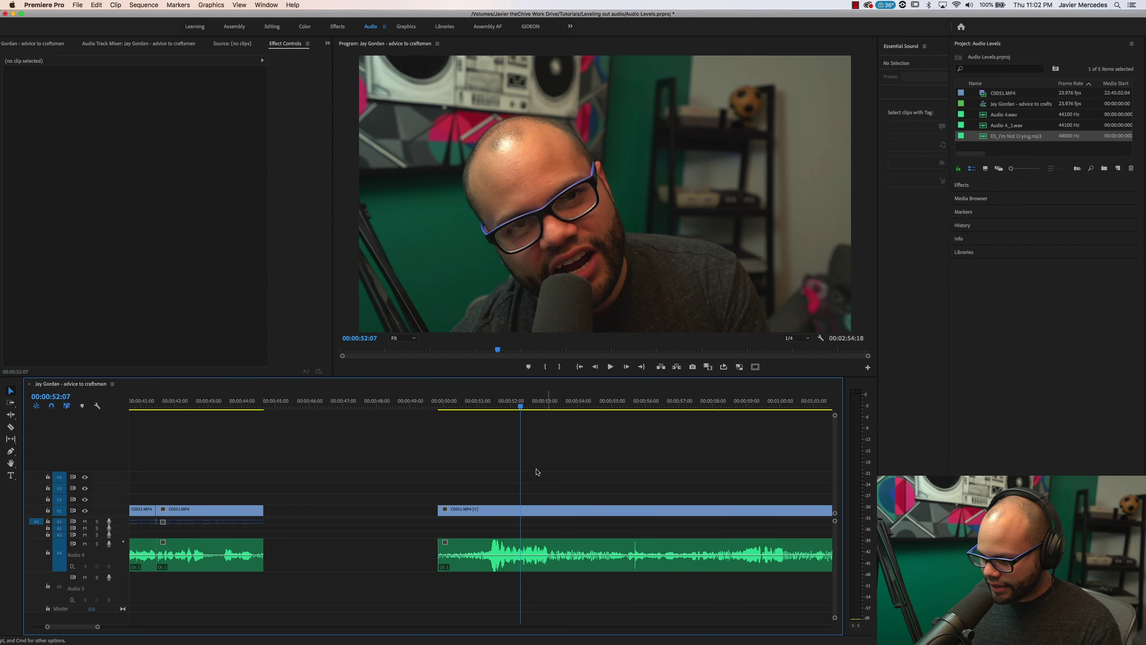
Try splitting the clip near 00:00:51 with the Razor tool, and return to the Selection tool
left_click(12, 428)
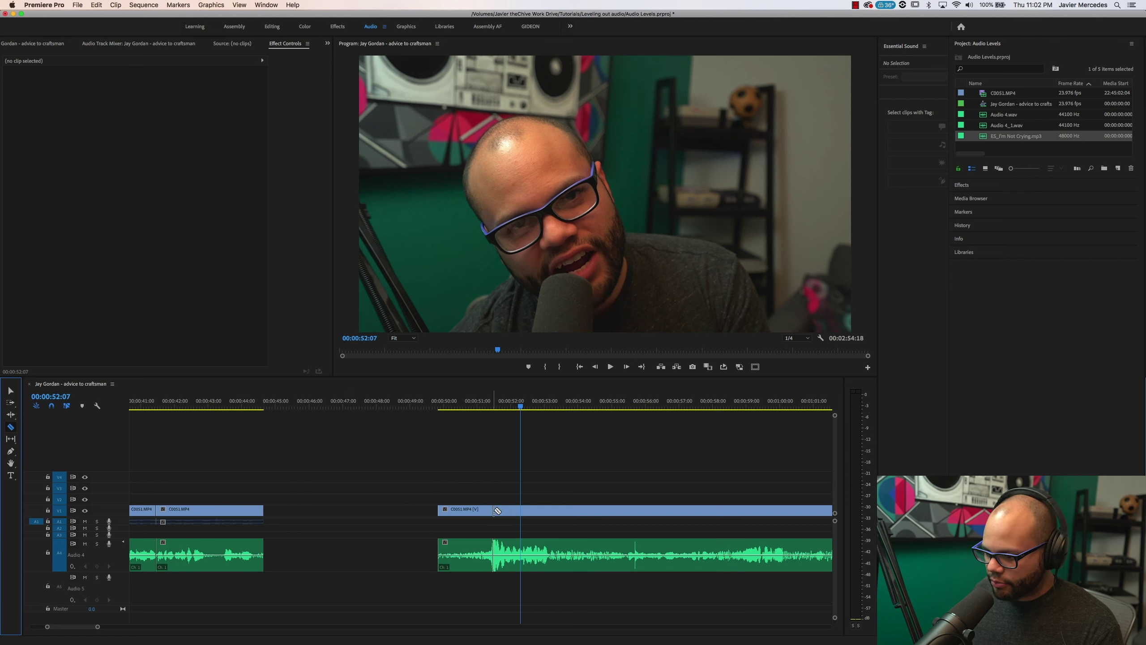
left_click(476, 512)
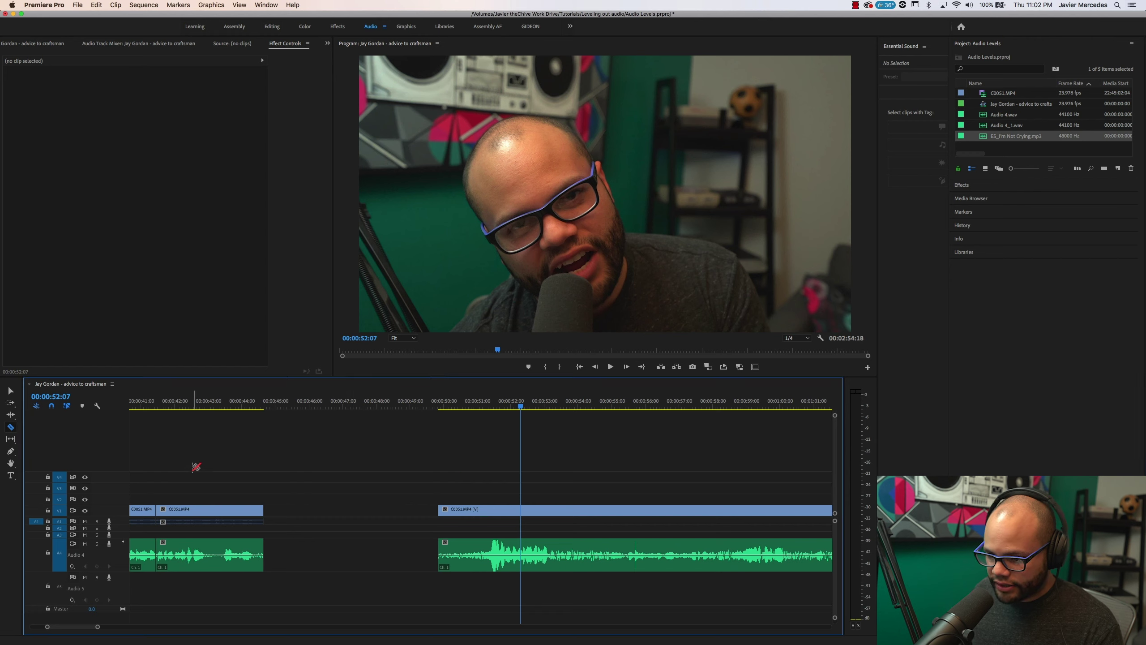
left_click(11, 390)
Stack C0051.MP4 copies on V2 and V3 over the second clip, and split all tracks at 00:00:50:09 with Add Edit
left_click(499, 403)
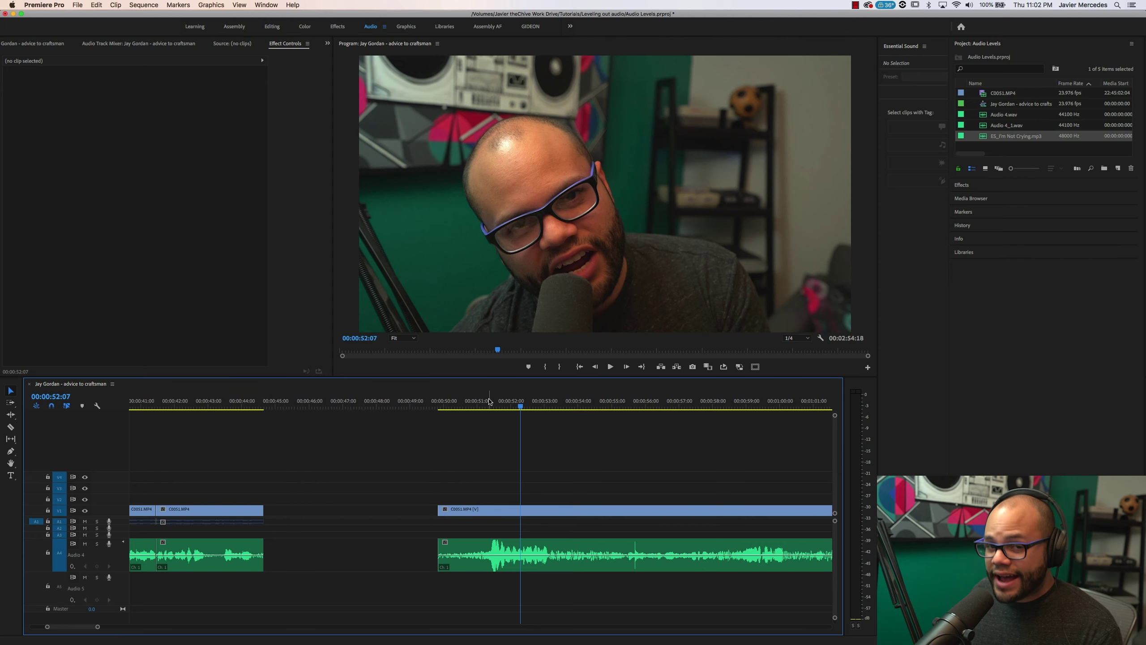
left_click_drag(520, 409, 456, 408)
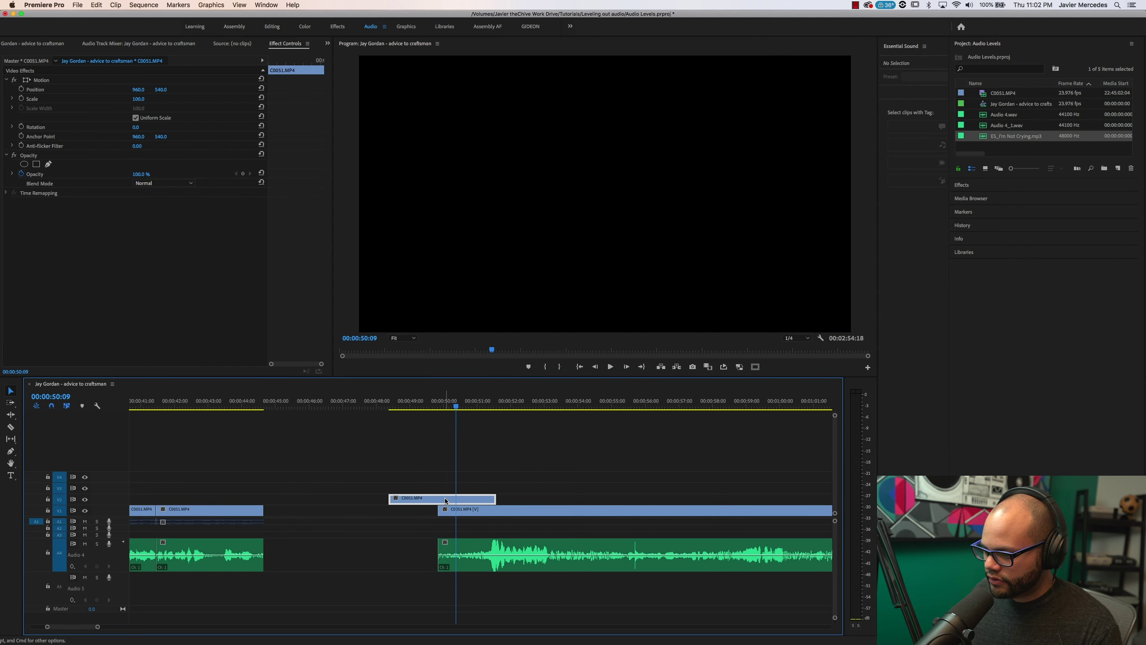
left_click_drag(445, 501, 445, 489)
left_click(496, 462)
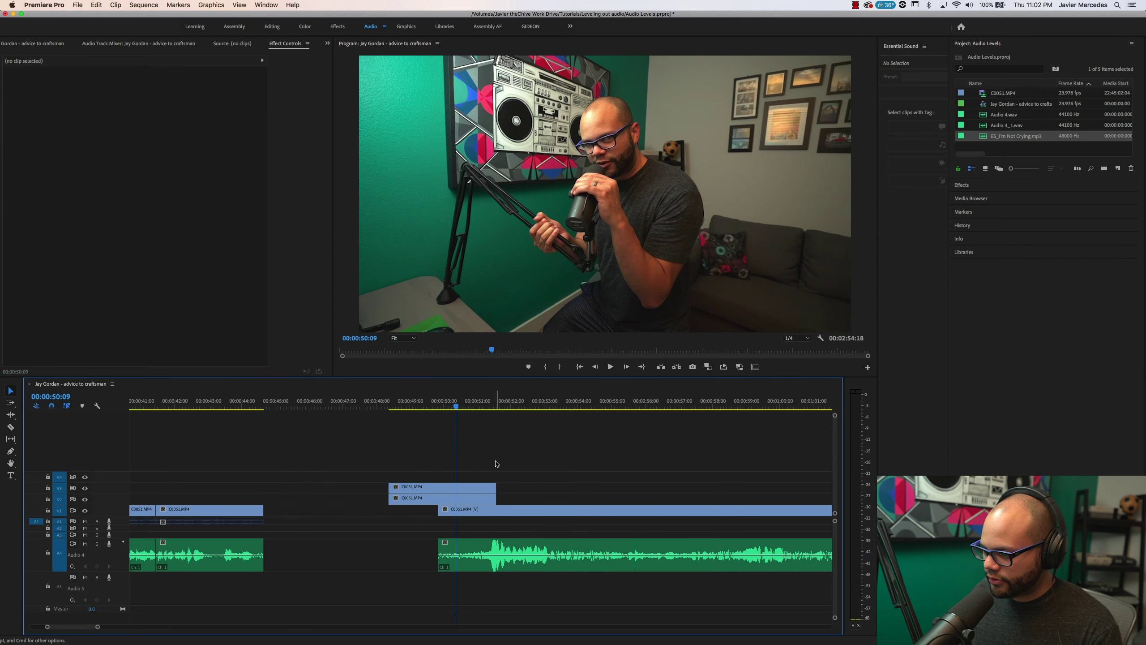
key("super+k")
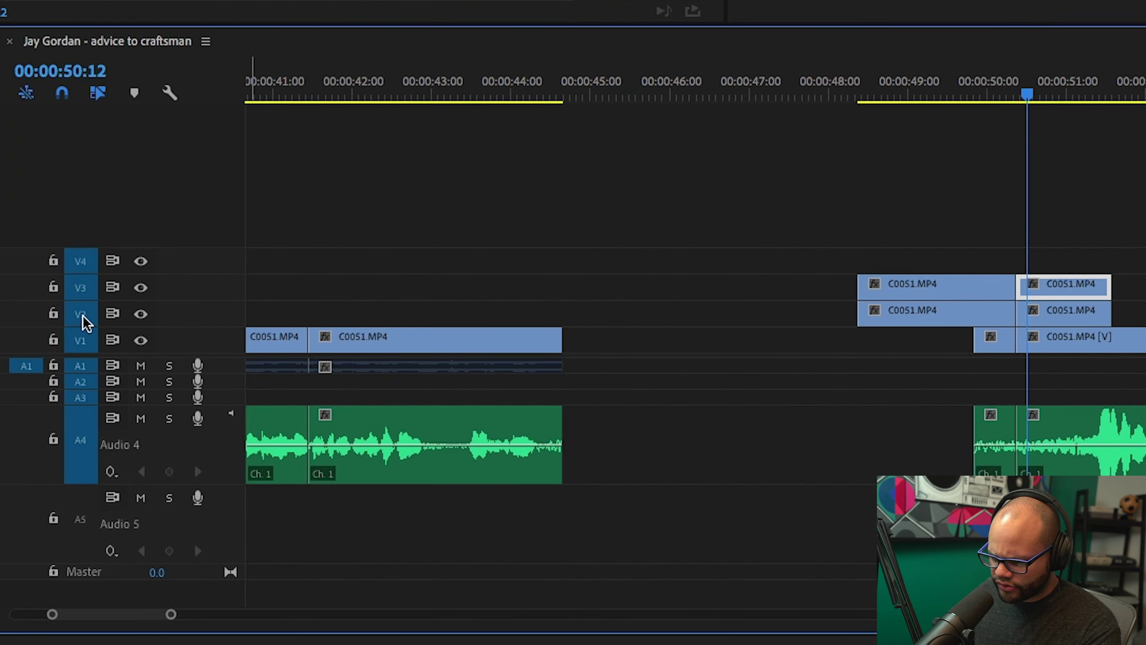
Untarget track V2 and split the remaining targeted tracks at 00:00:50:12, leaving the playhead at 00:00:49:05
left_click(82, 316)
left_click(1041, 318)
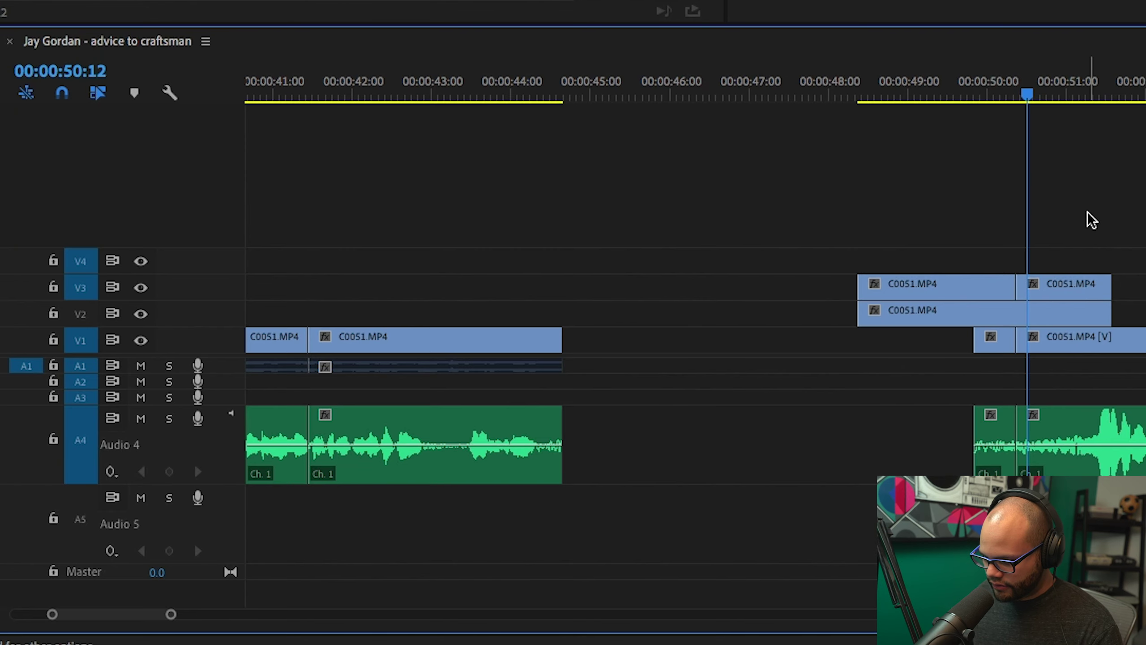
left_click(925, 95)
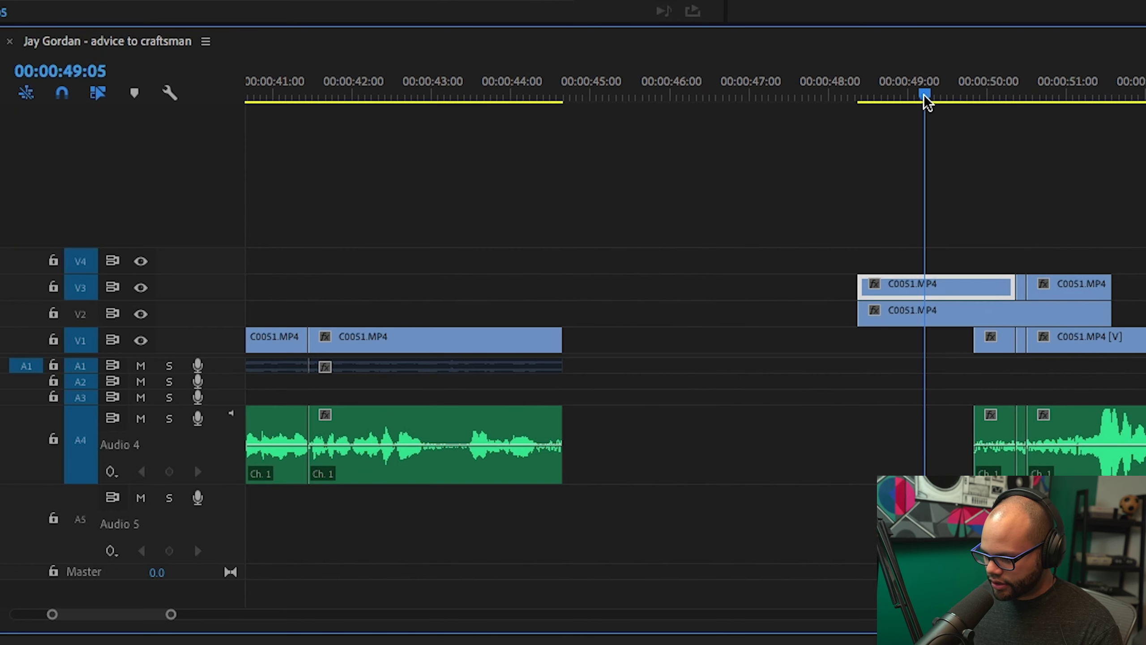
Target track V2 again and delete the clips stacked on V2 and V3
left_click(82, 313)
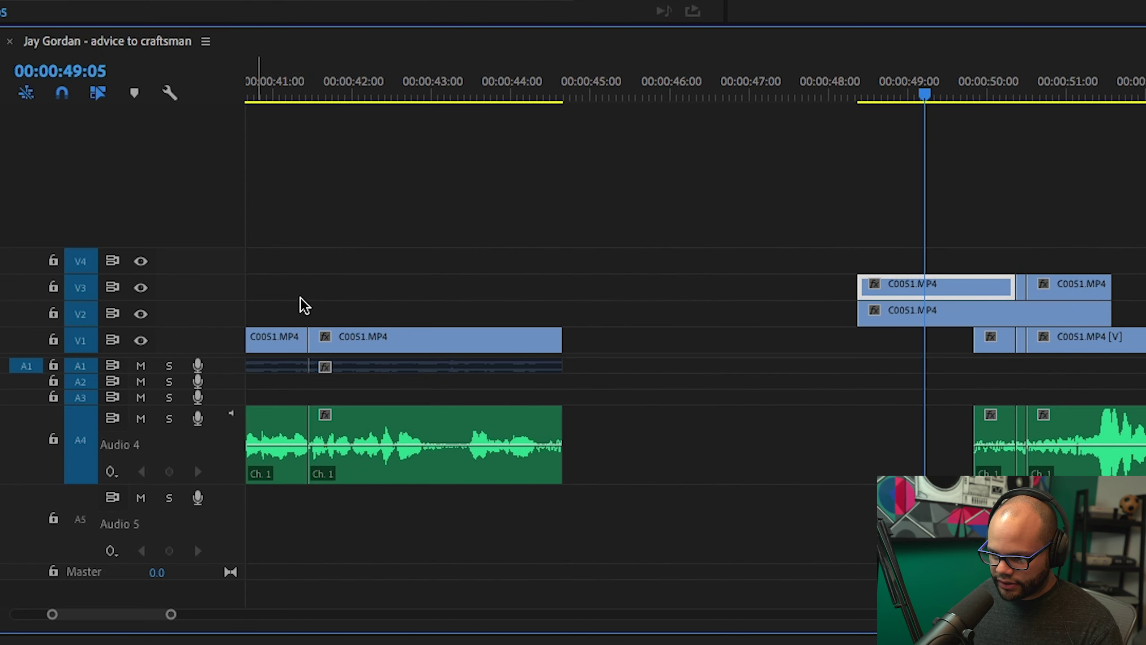
left_click_drag(1111, 219, 952, 310)
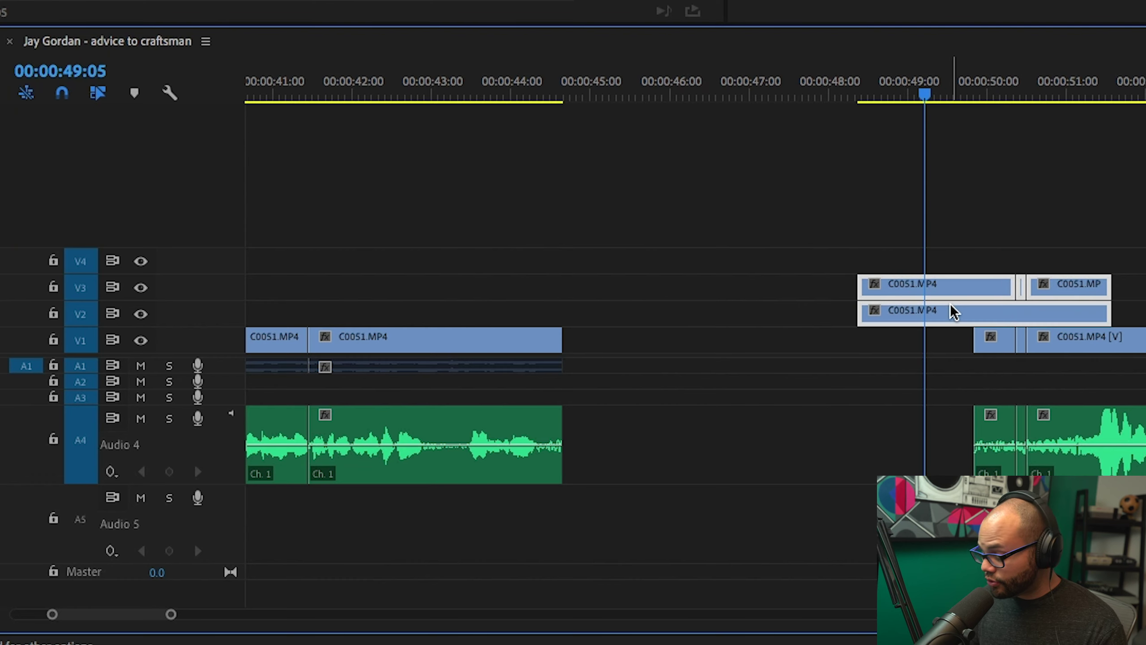
key("Delete")
Undo the deletion of the stacked clips and the second split at 00:00:50:12
key("ctrl+z")
key("super+z")
key("super+z")
key("super+z")
key("super+z")
key("super+z")
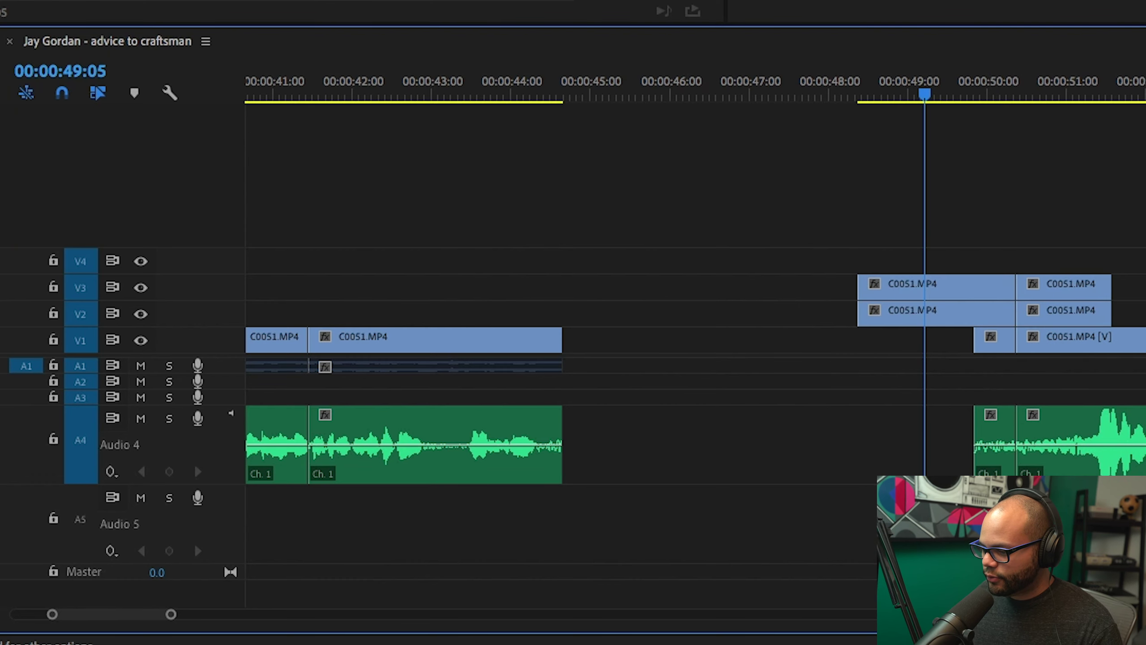
View the Audio Gain options for the linked clip, close them without changes, and clear the selection
left_click_drag(391, 294, 376, 358)
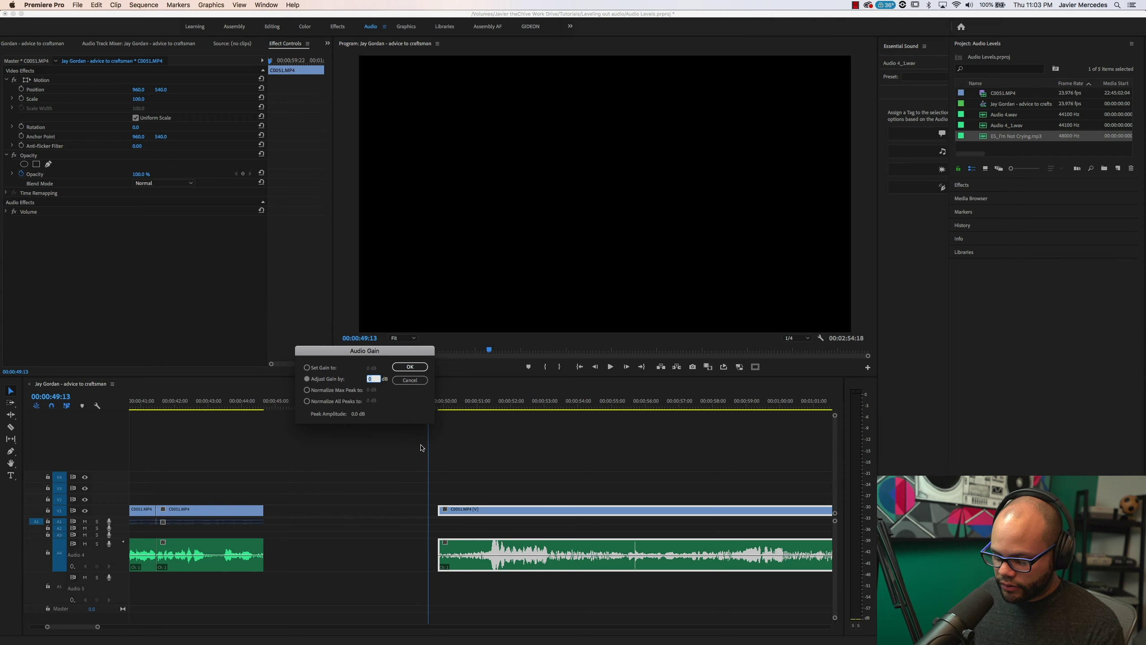
left_click(408, 380)
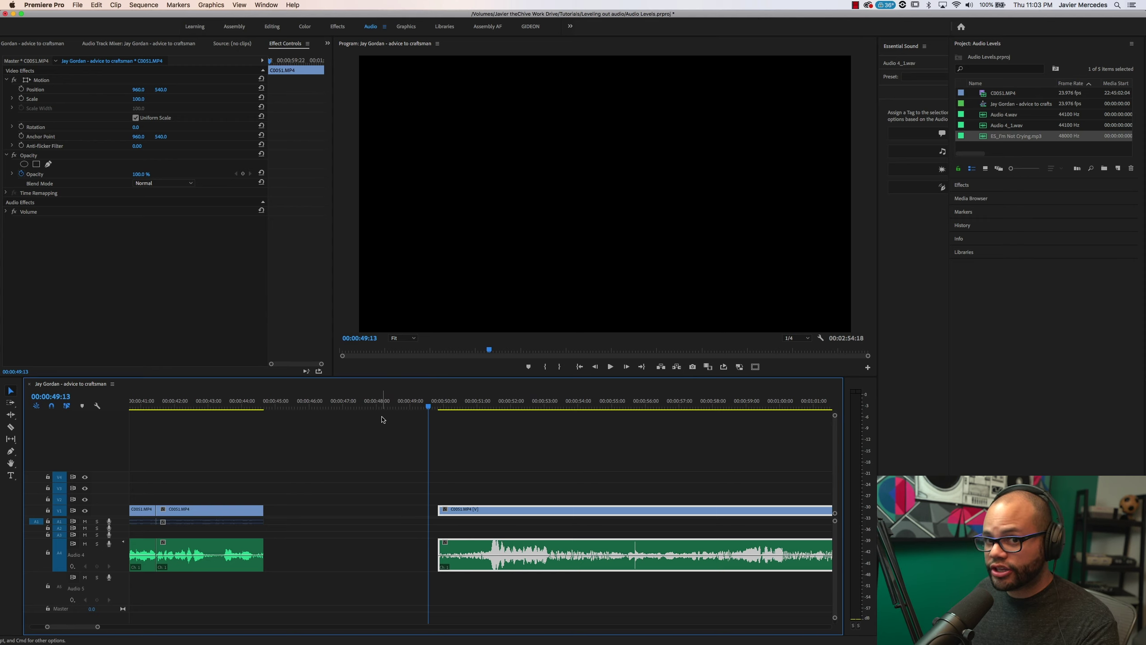
left_click(560, 462)
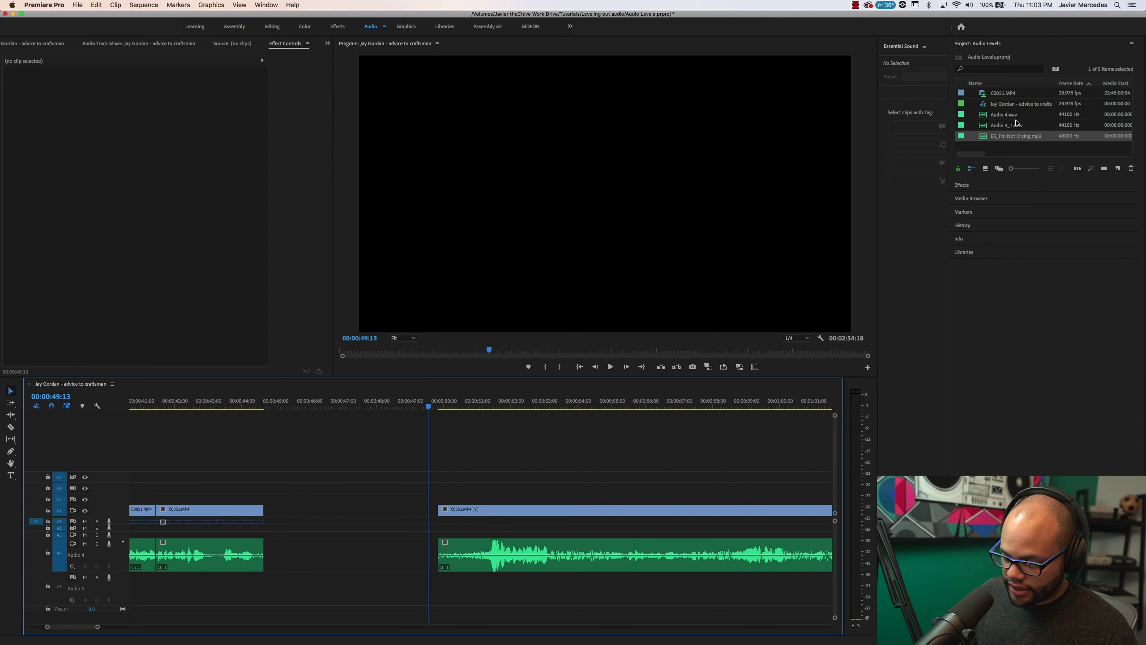
Open the Keyboard Shortcuts dialog and inspect the commands assigned to the F and G keys
key("super+alt+k")
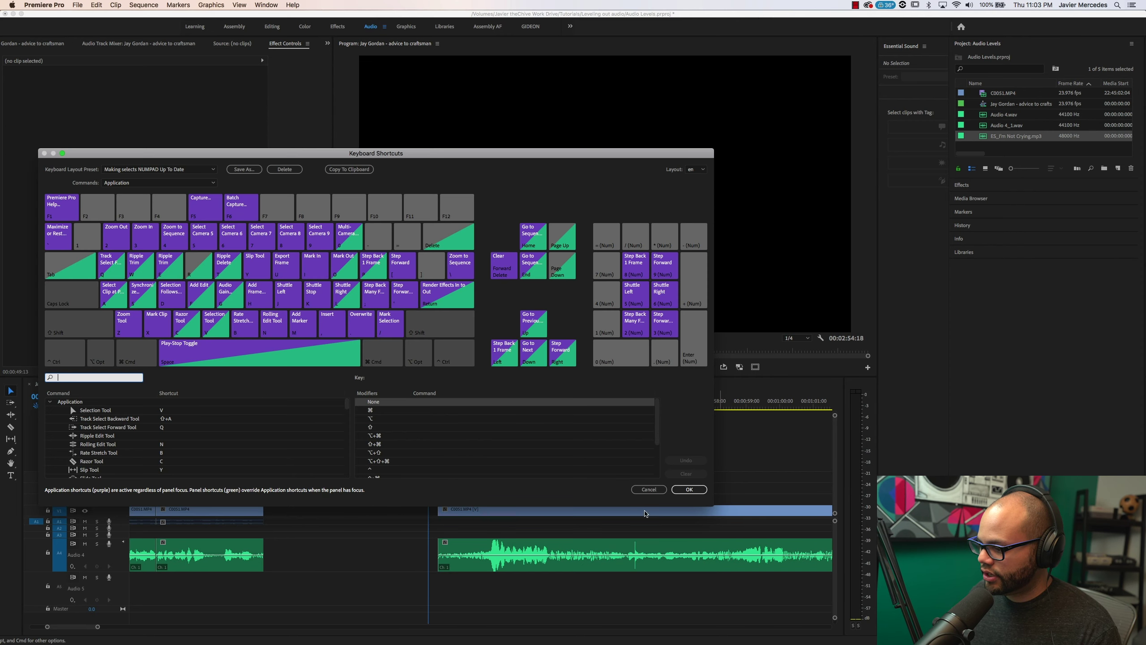
left_click(648, 489)
left_click(44, 4)
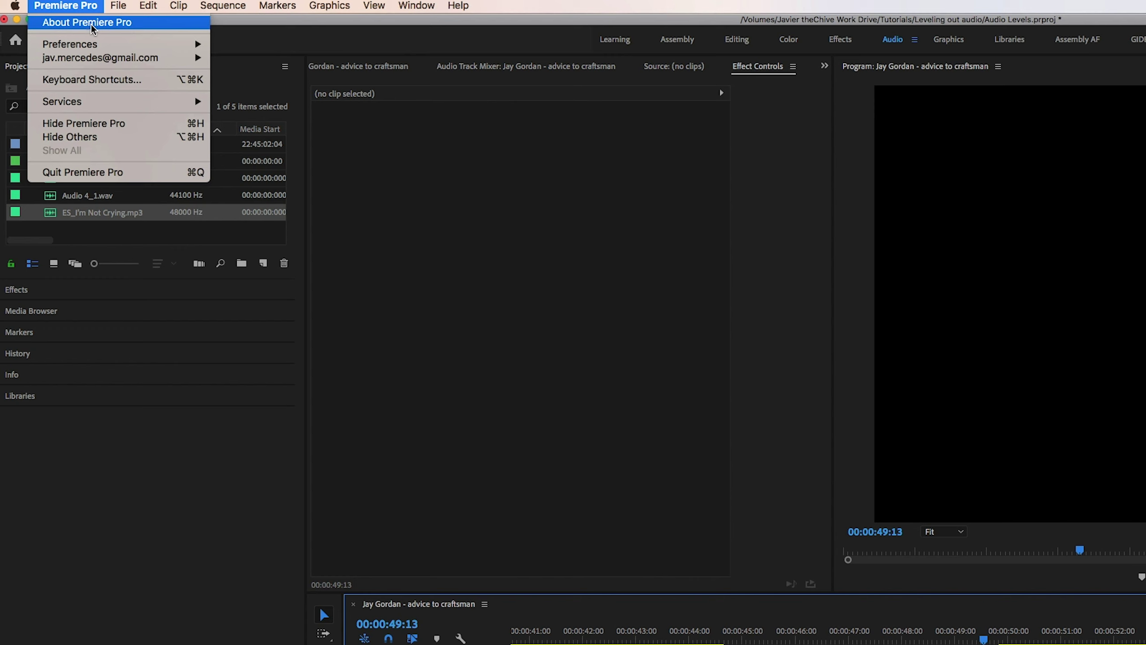
left_click(63, 82)
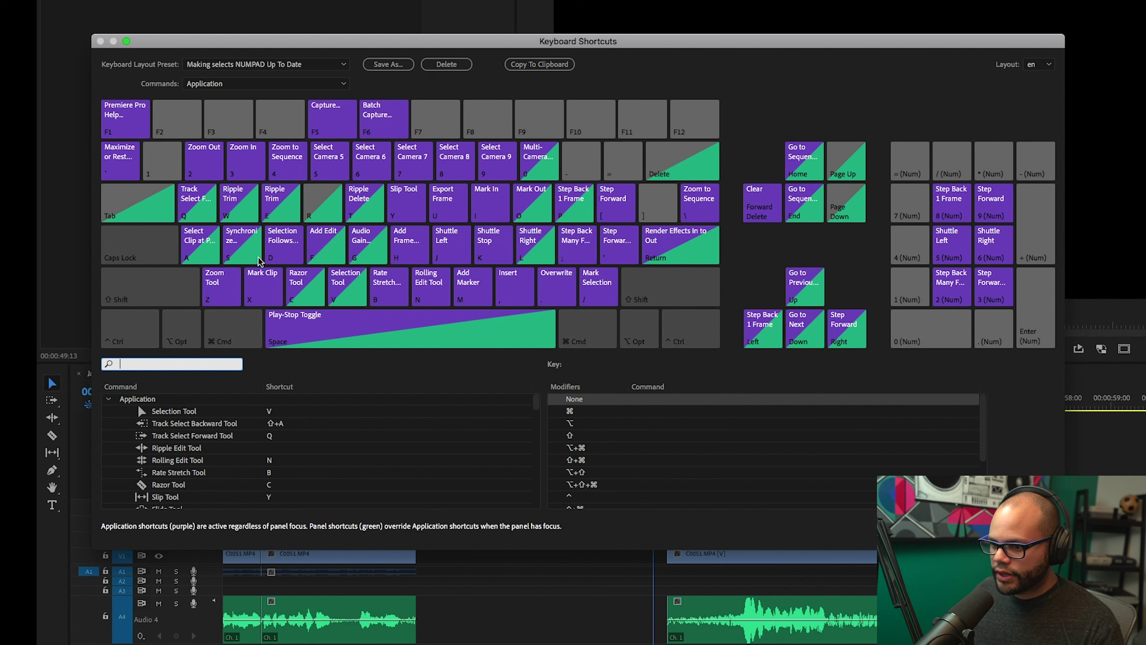
left_click(332, 249)
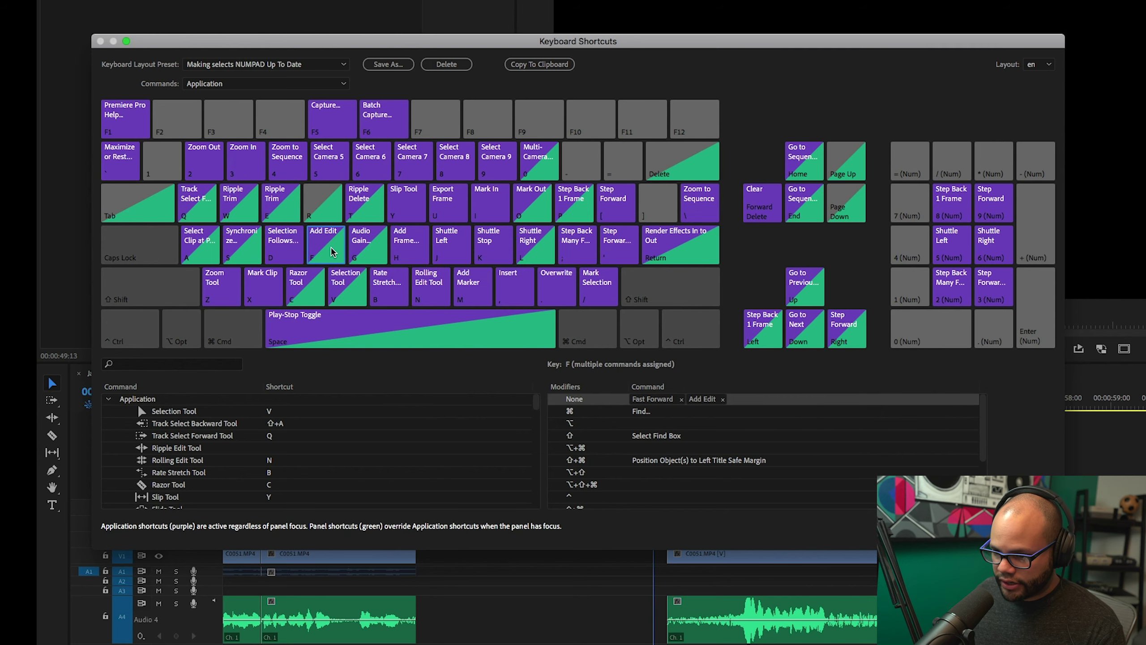
left_click(370, 252)
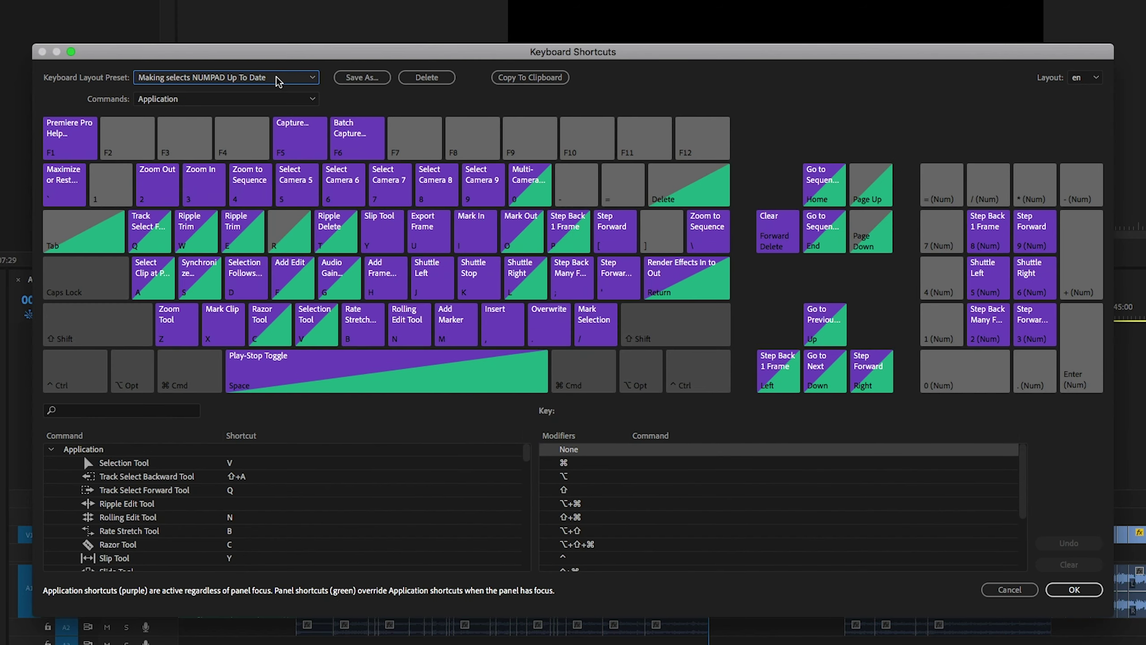
Switch the keyboard layout preset to Adobe Premiere Pro Default and look up the Add Edit and Audio Gain assignments
left_click(310, 64)
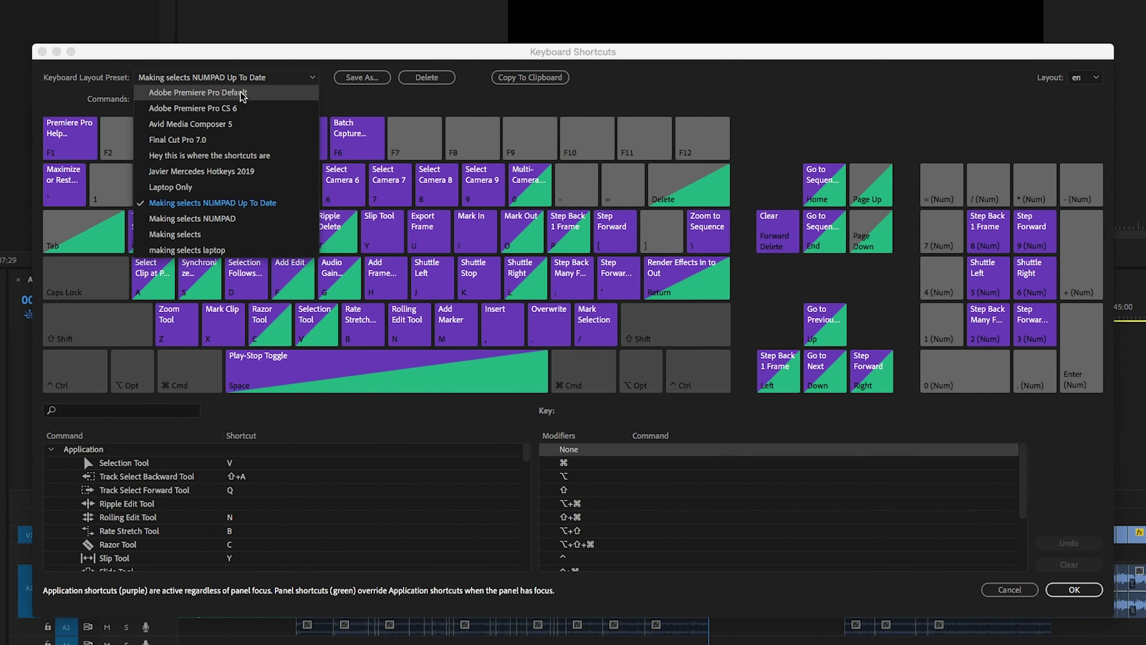
left_click(243, 93)
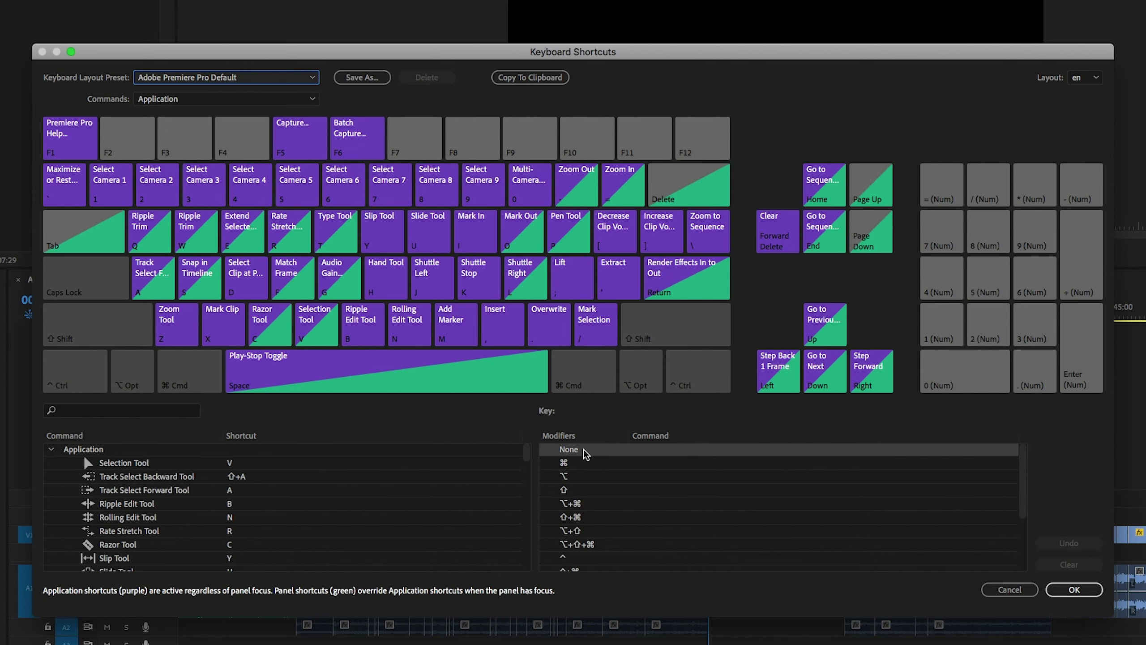
key("super+k")
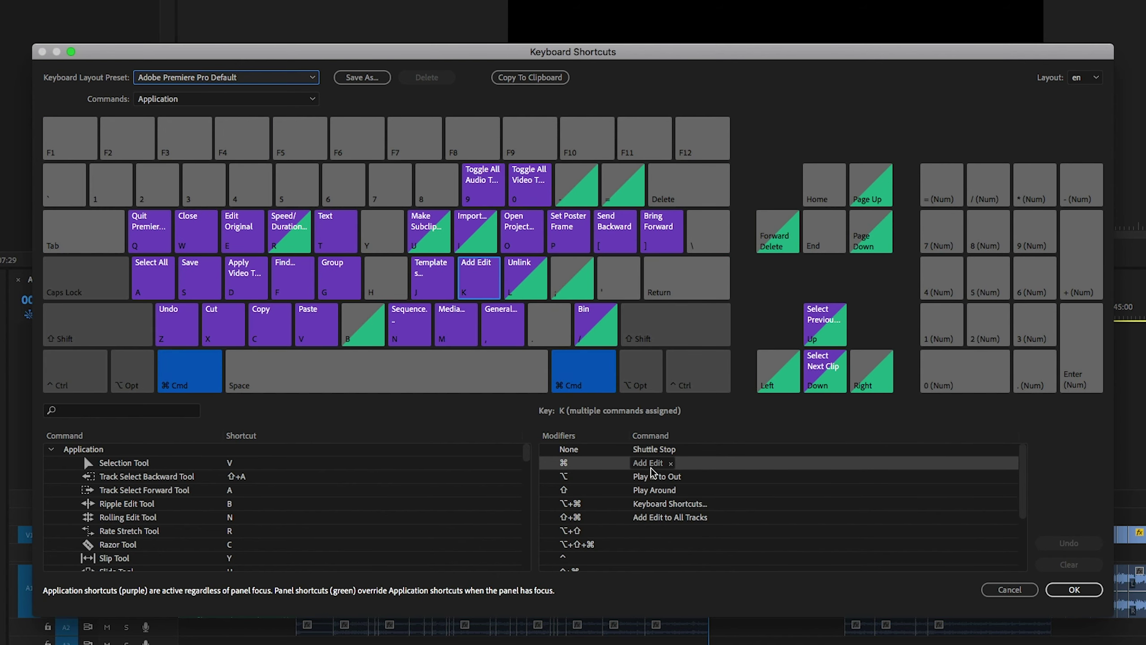
key("g")
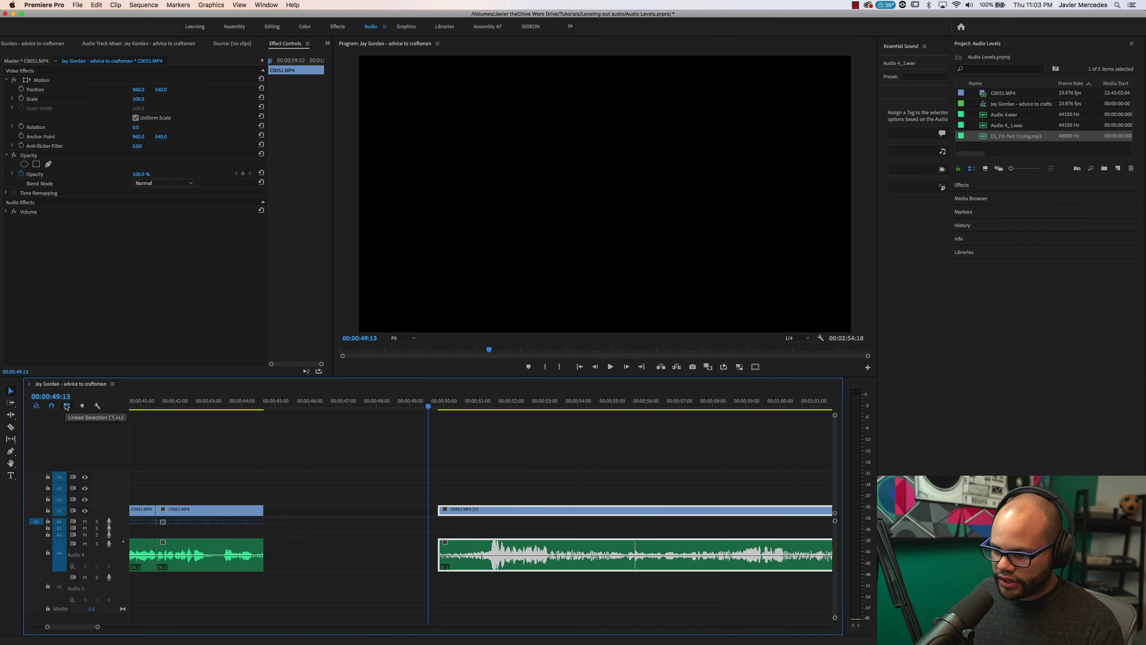
Turn off linked selection and select only the video part of the clip after the gap
left_click(66, 406)
left_click(571, 472)
left_click(549, 511)
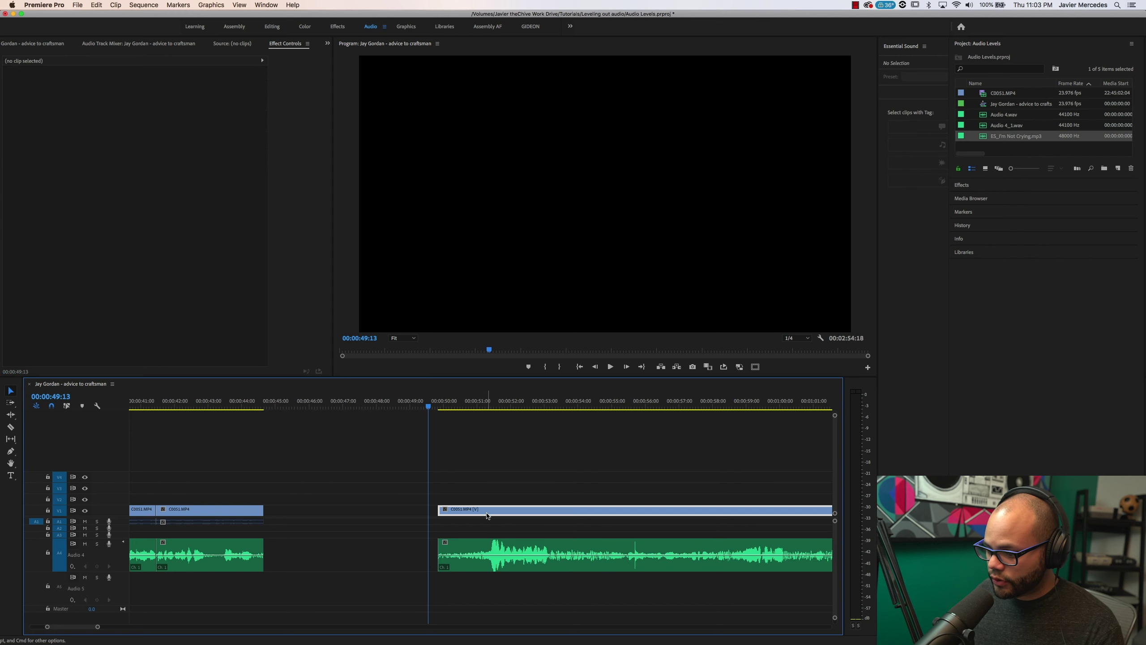
Place the playhead at 00:00:51:00 and select only the audio part of the clip after the gap
left_click(495, 452)
left_click(477, 401)
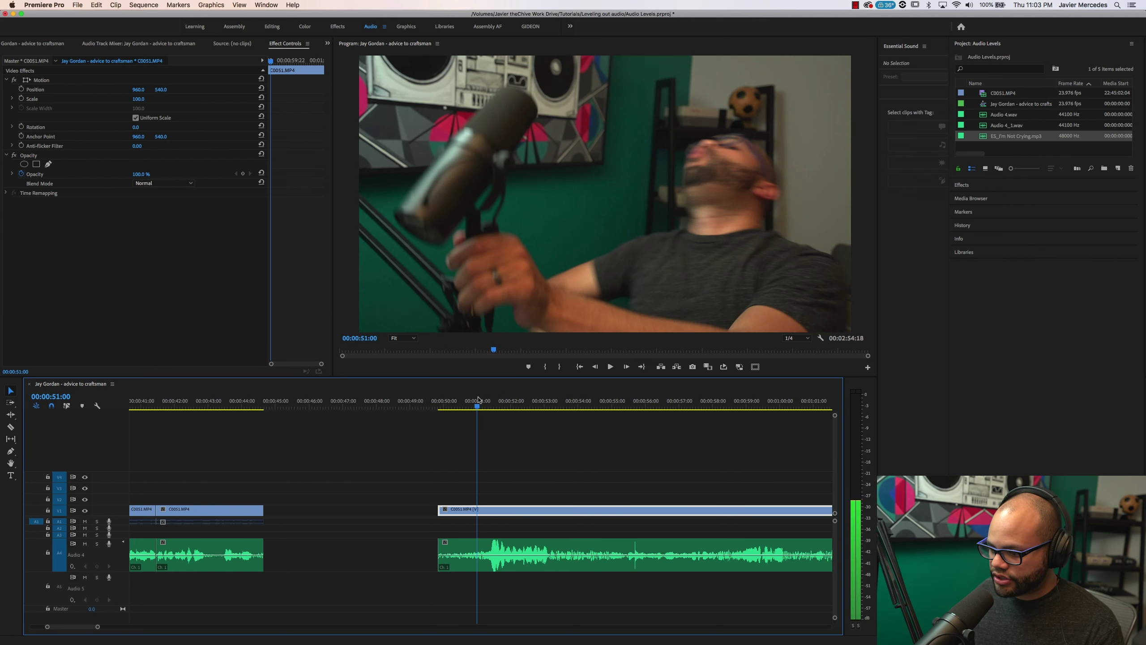
left_click(492, 548)
left_click(504, 484)
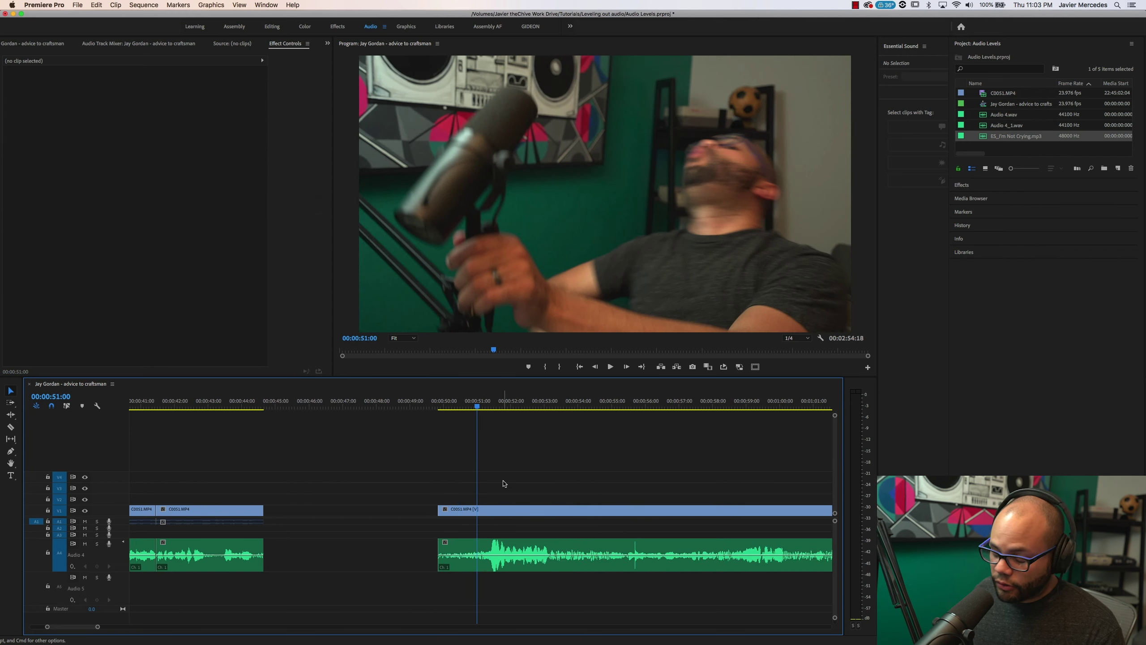
key("minus")
key("equal")
key("equal")
left_click(538, 556)
key("minus")
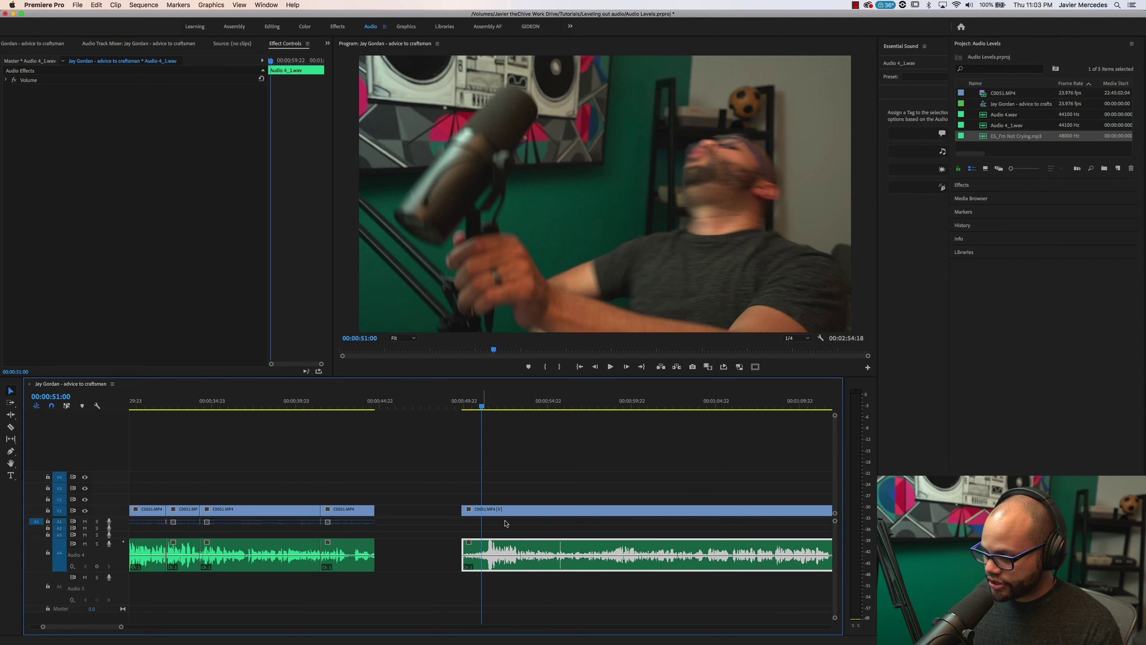
key("=")
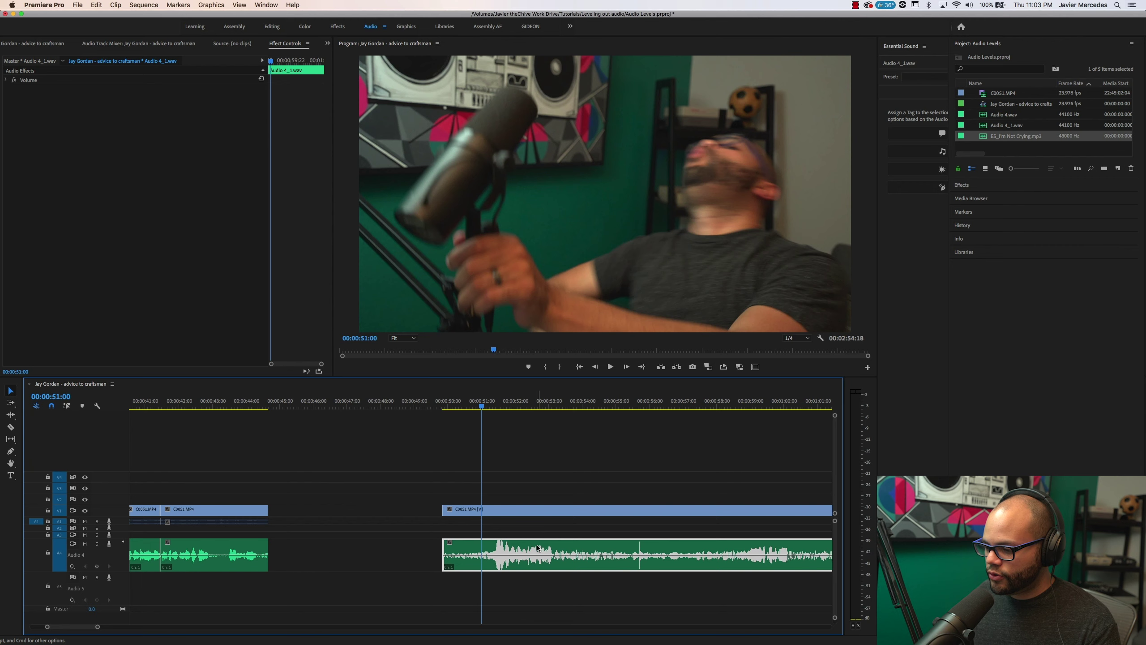
Try shifting the clip's audio slightly earlier on its own, repeat the move on the video with linked selection toggled, and undo the moves
mouse_move(538, 547)
left_mouse_down()
mouse_move(503, 548)
mouse_move(522, 547)
left_mouse_up()
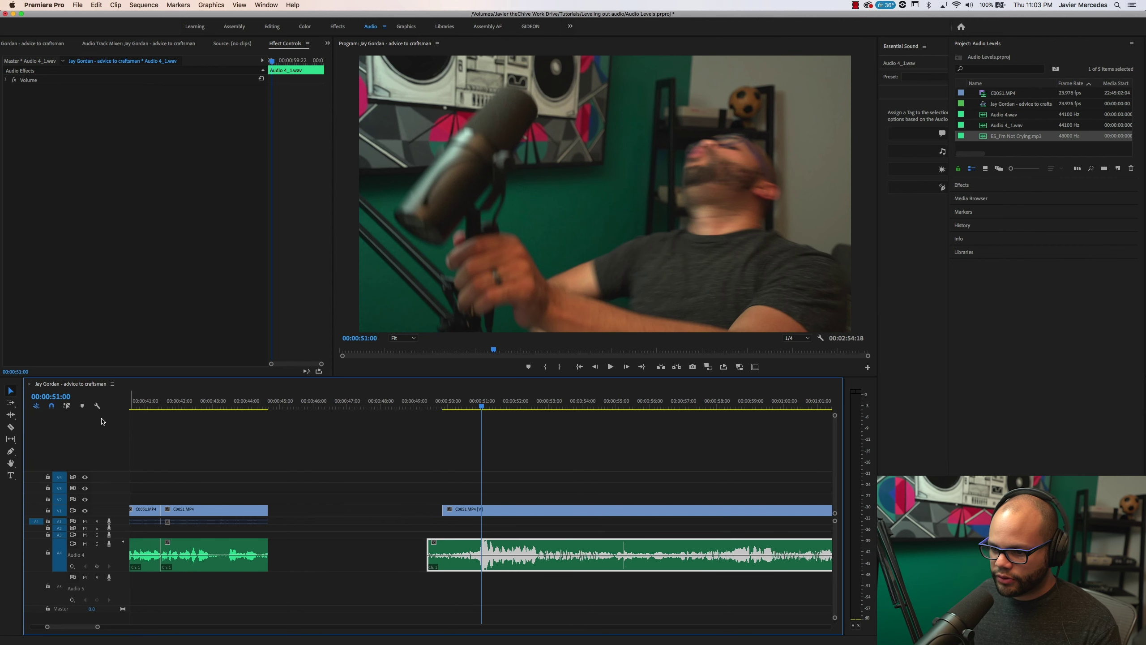
left_click(67, 406)
left_click_drag(553, 512, 537, 512)
left_click(550, 483)
key("super+z")
key("super+z")
key("super+z")
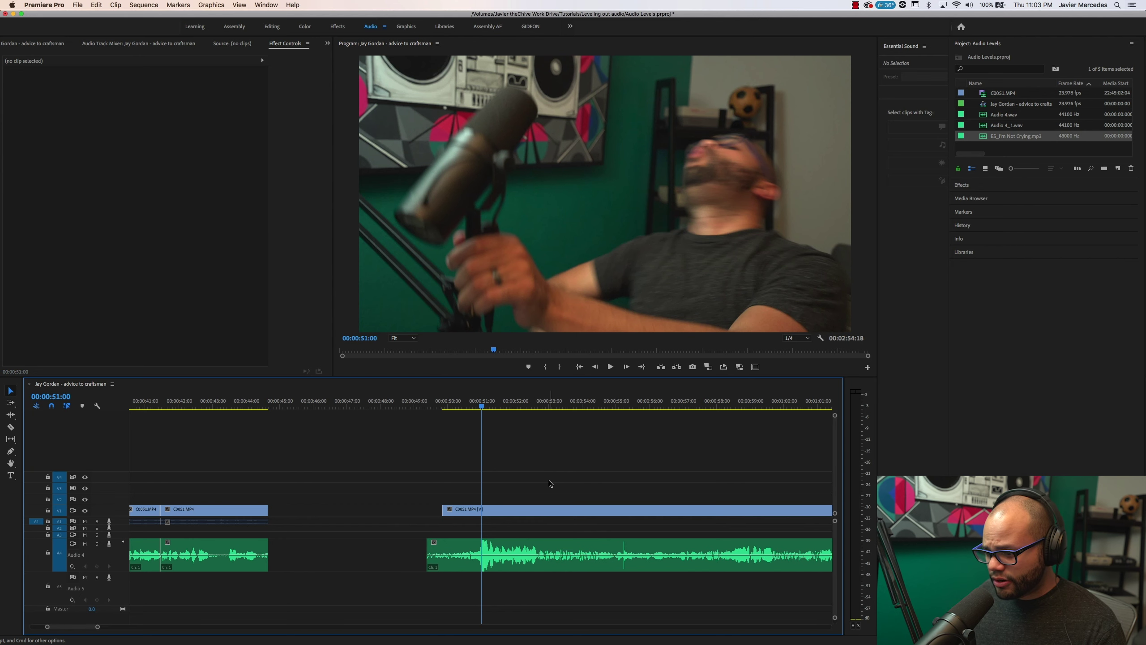
Isolate the loud peak near the start of the audio clip by adding edits at 00:00:51:08 and 00:00:51:20
left_click(492, 557)
key("=")
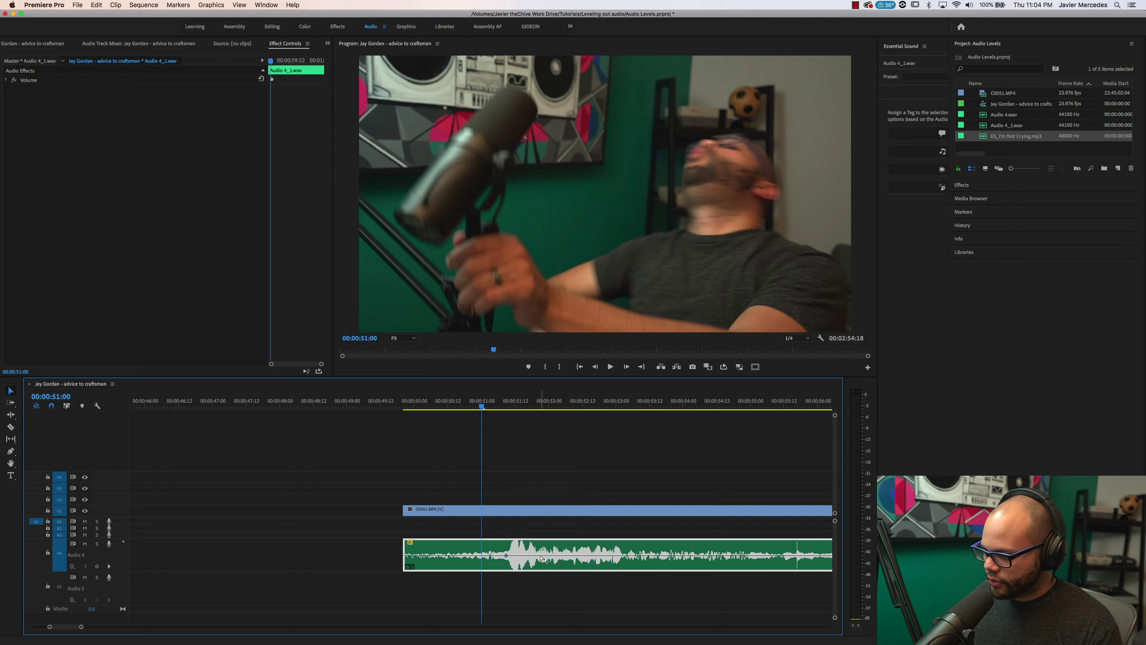
left_click(504, 404)
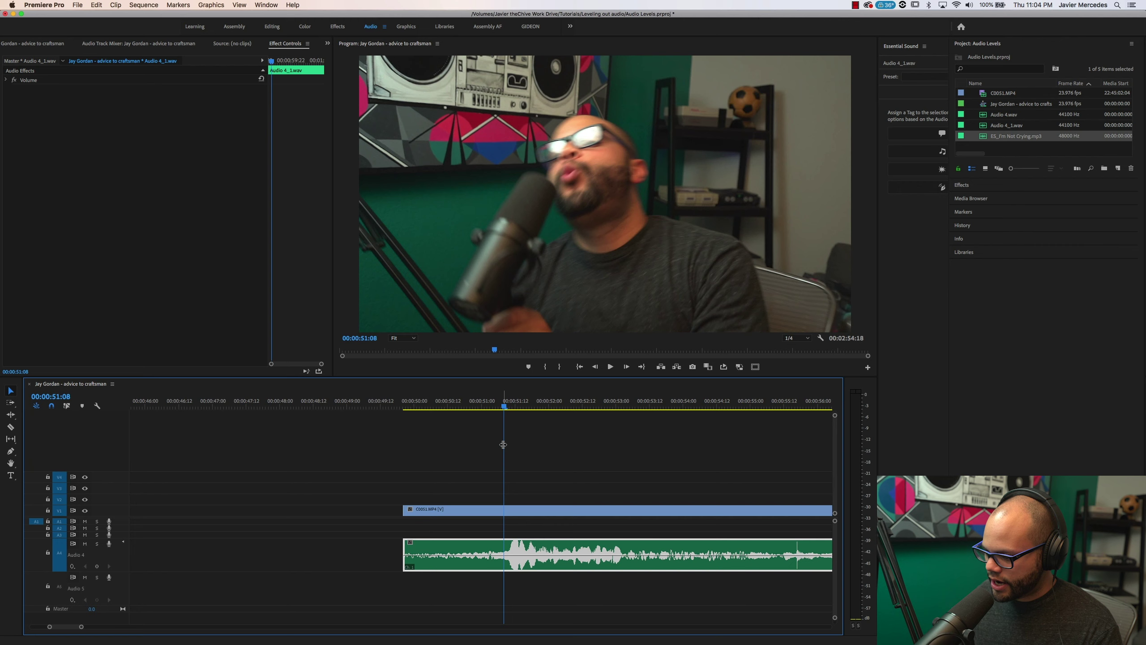
key("super+k")
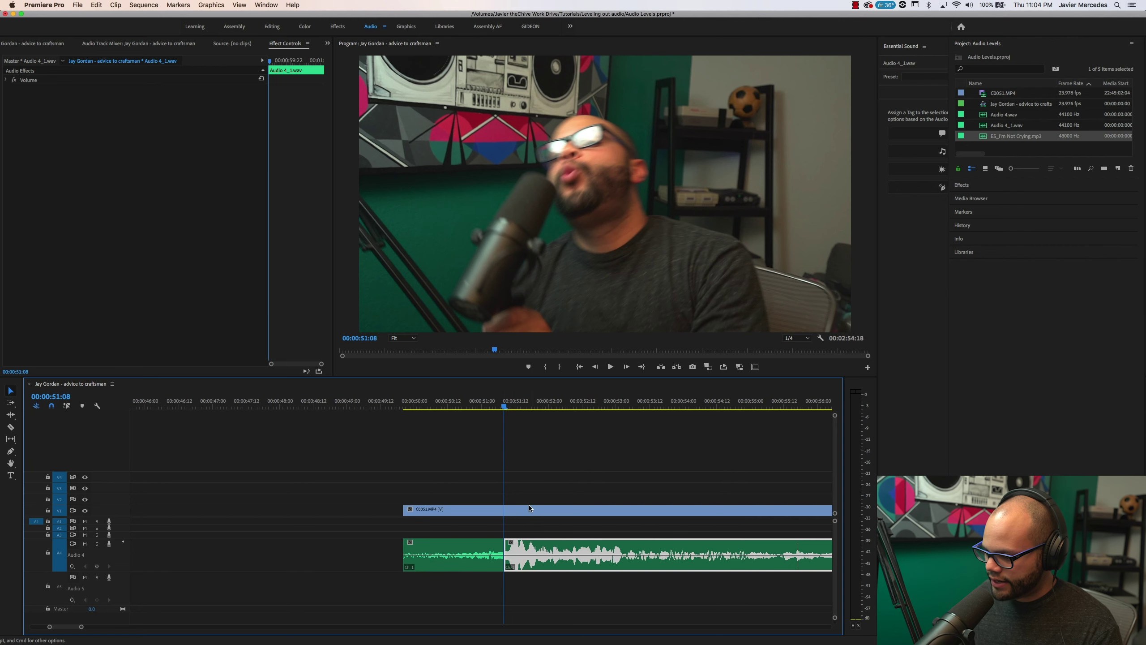
left_click_drag(509, 405, 537, 406)
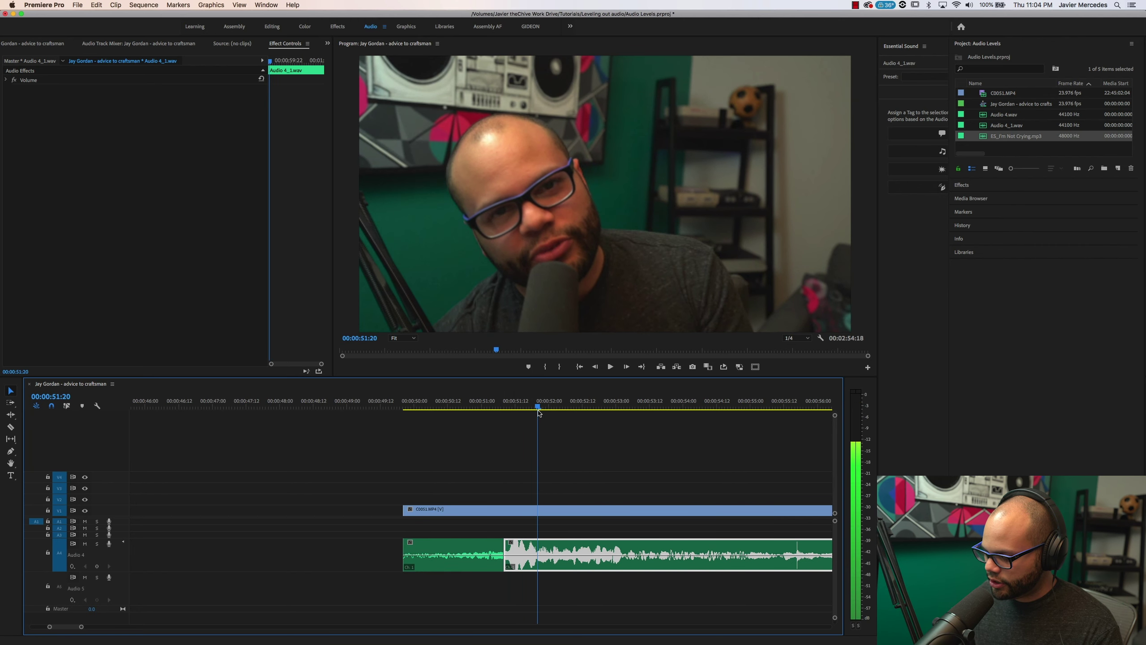
key("super+k")
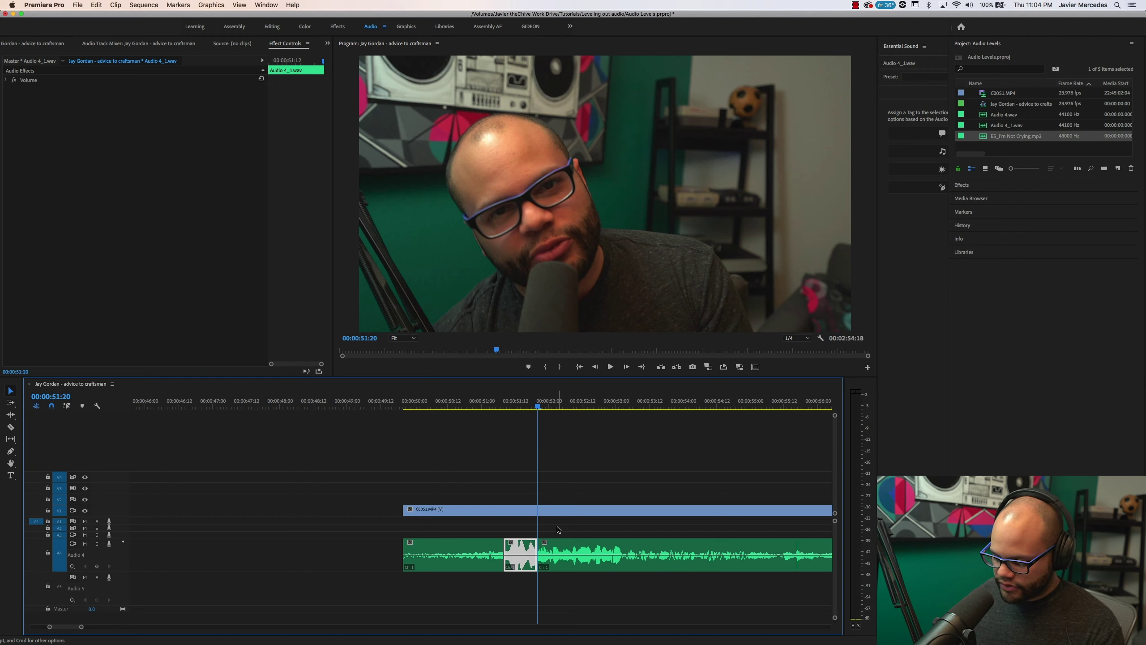
Adjust the isolated loud segment's audio gain by -7 dB and clear the selection
key("g")
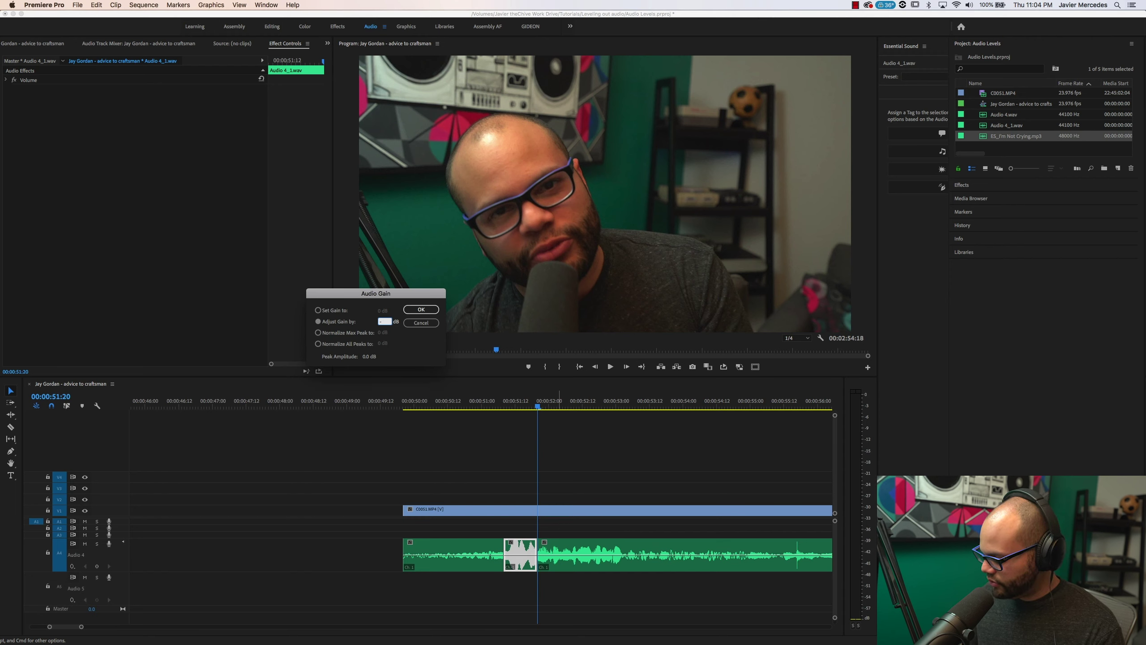
key("Return")
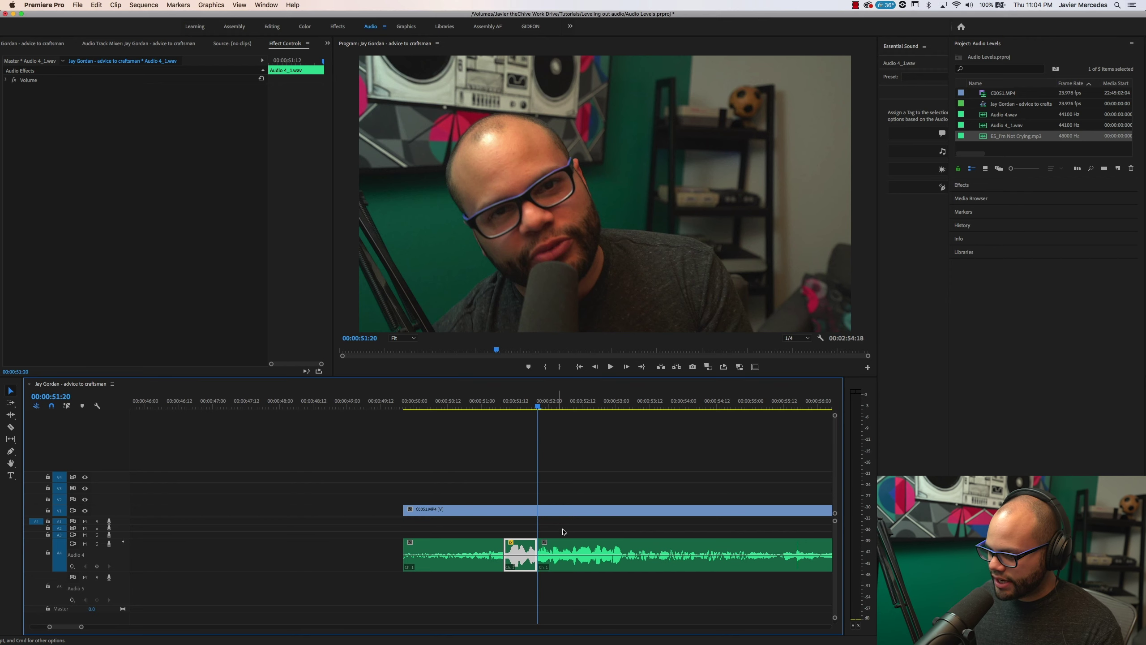
left_click(506, 523)
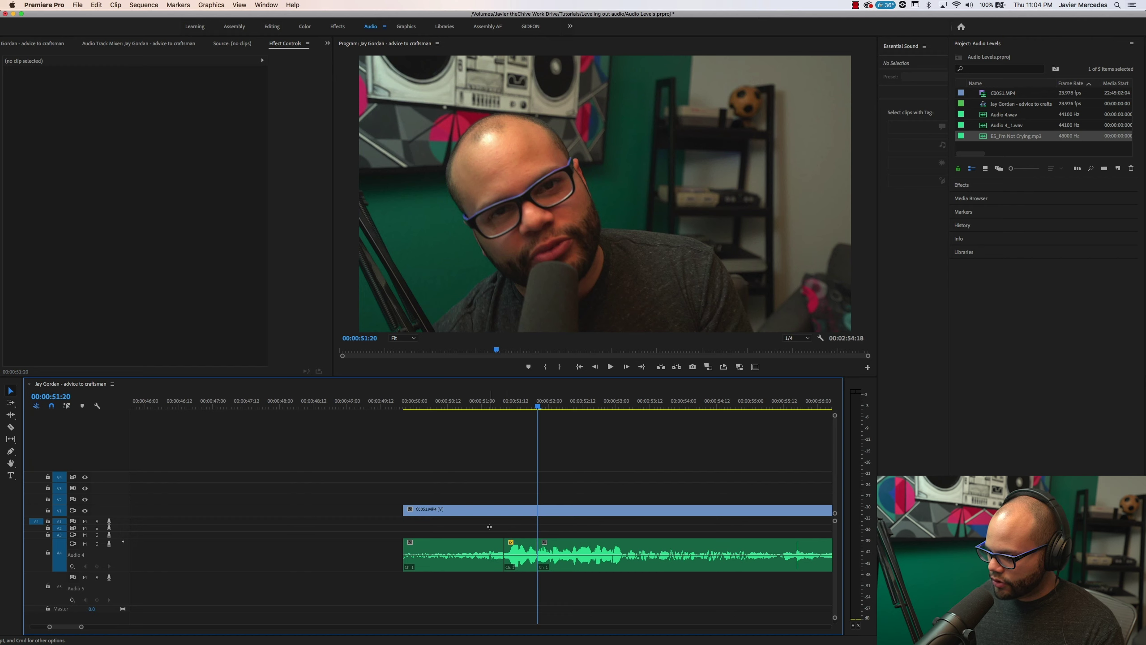
Apply the default Constant Power audio transition to the cuts around the lowered segment and check the transitions up close
left_click_drag(489, 526, 567, 572)
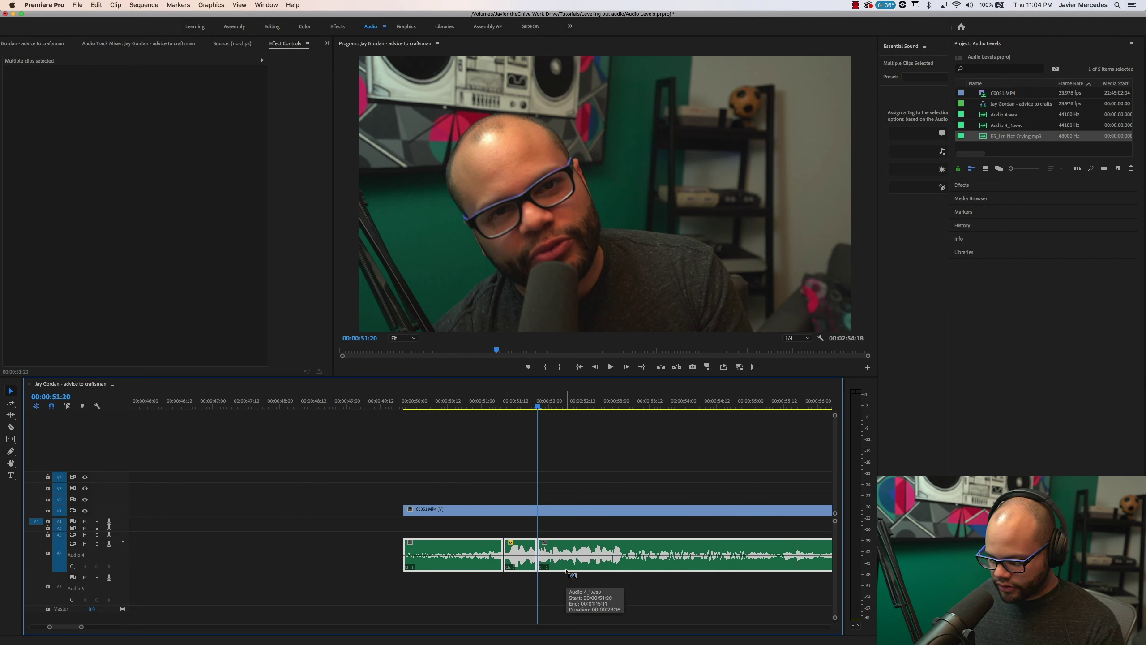
key("super+shift+d")
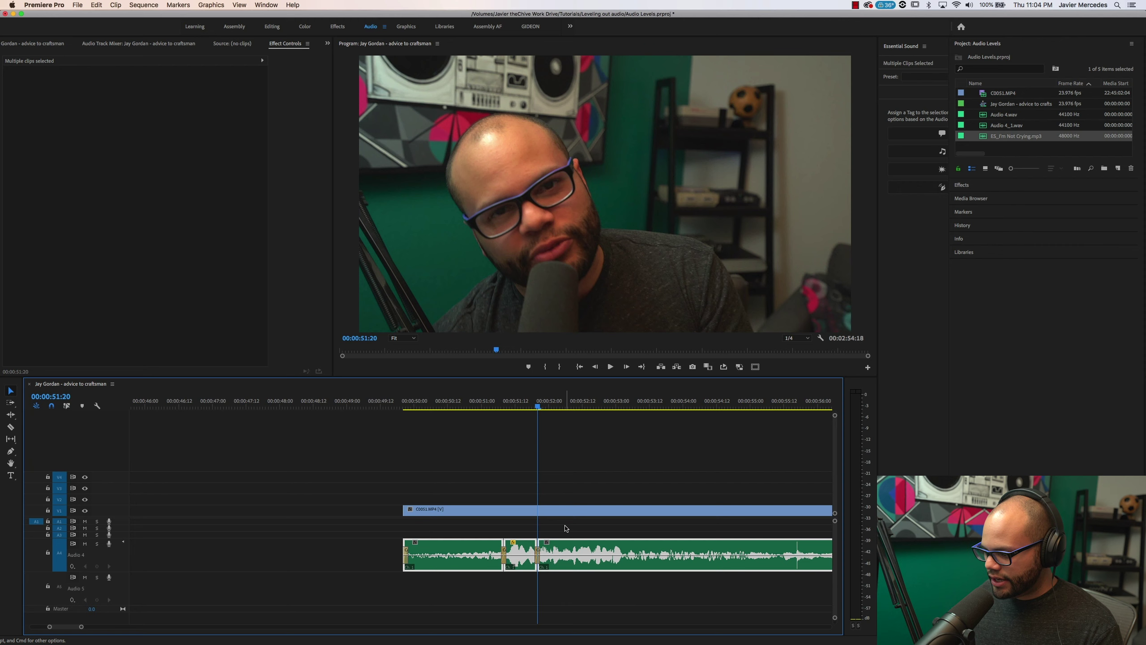
key("super+shift+a")
key("equal")
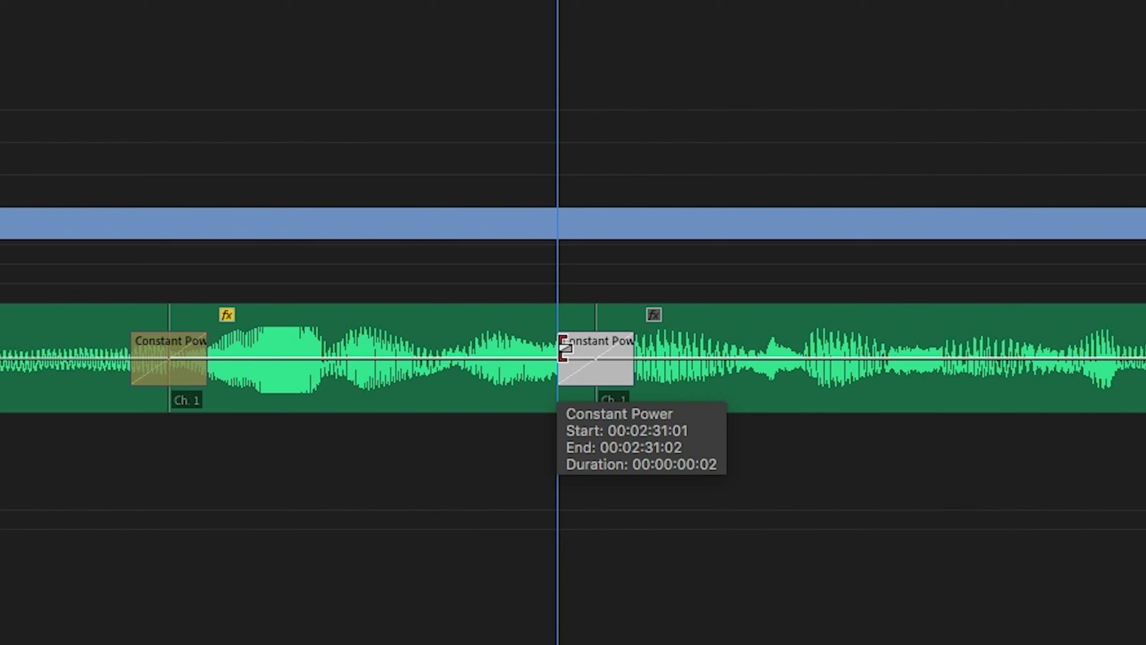
left_click_drag(564, 348, 171, 337)
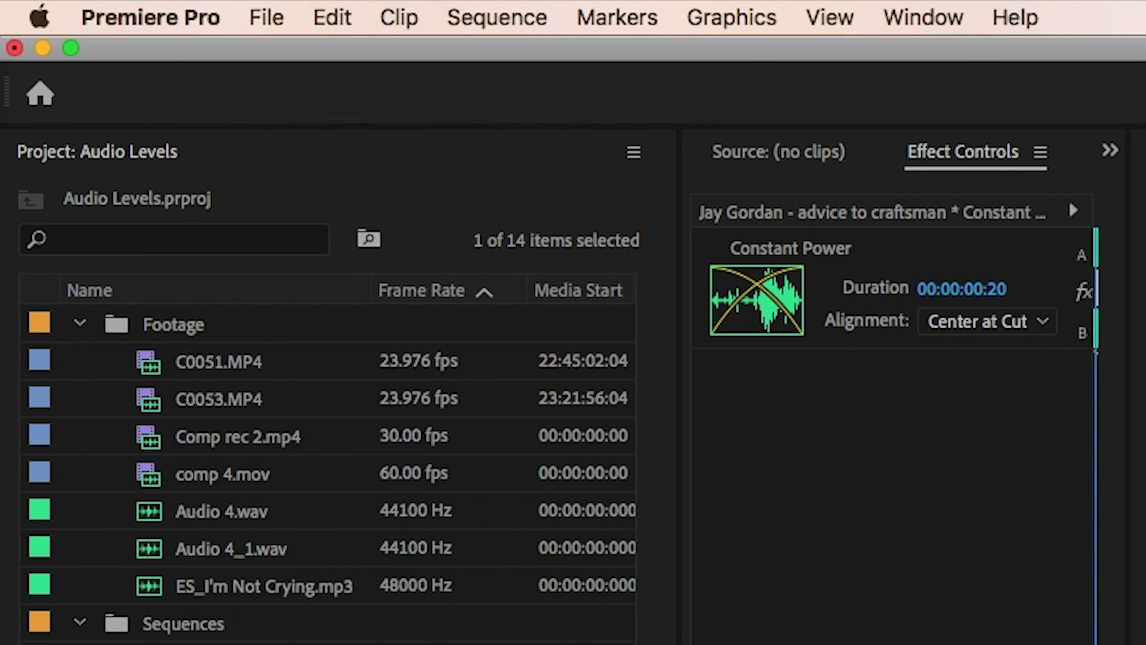
Open the Timeline preferences and review the Audio Transition Default Duration and its unit options
left_click(212, 17)
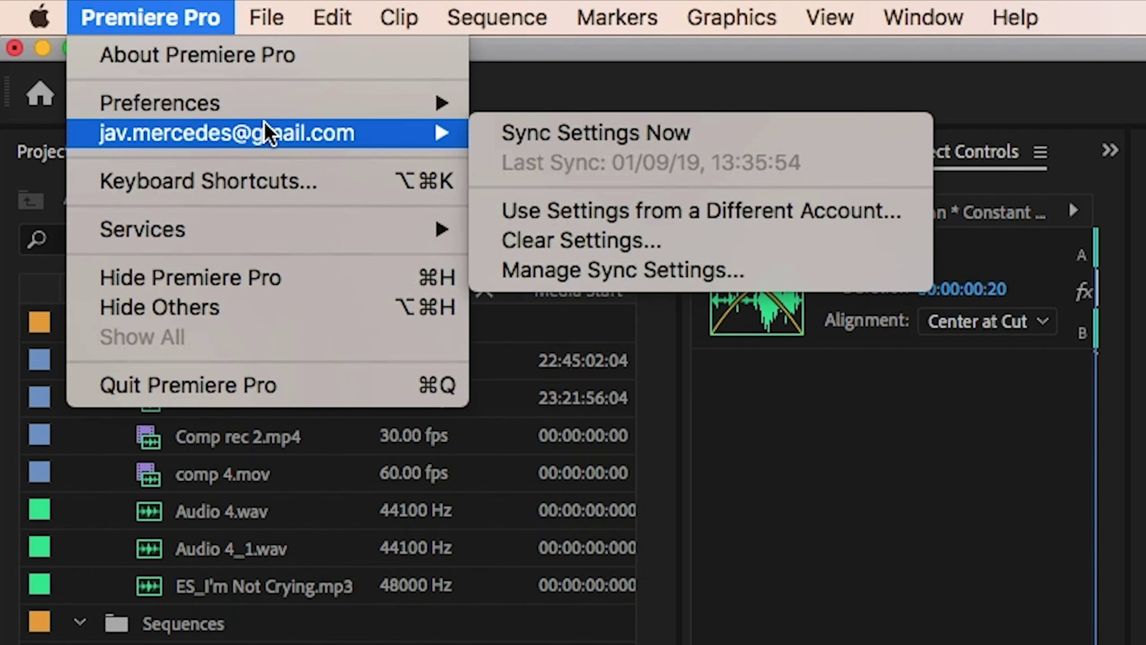
mouse_move(259, 115)
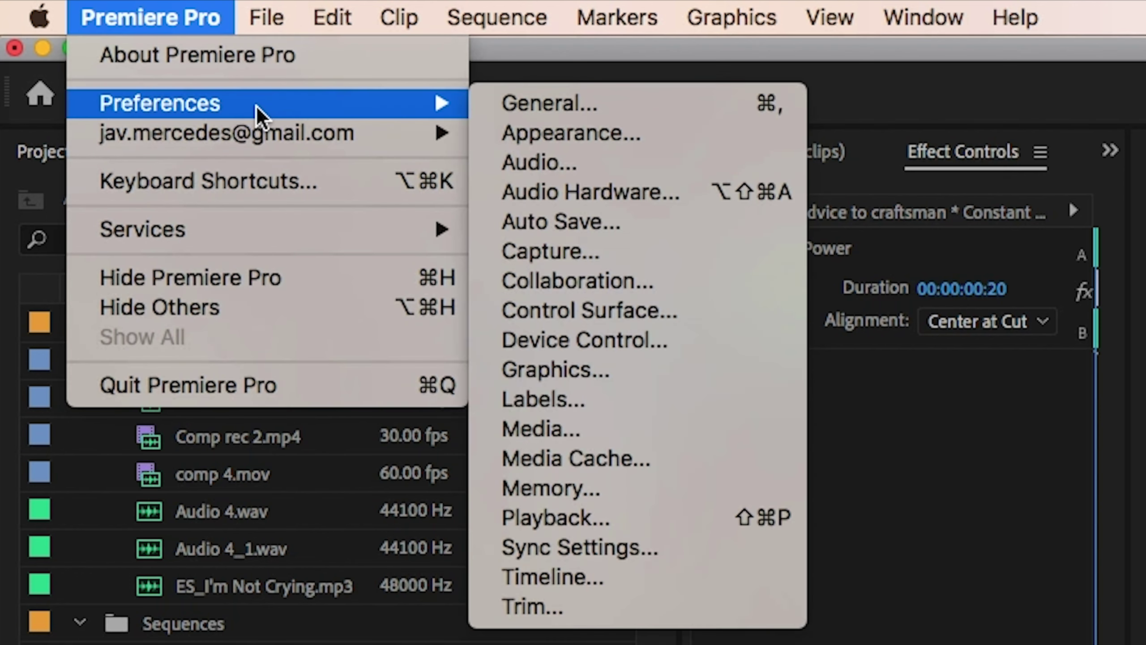
left_click(666, 583)
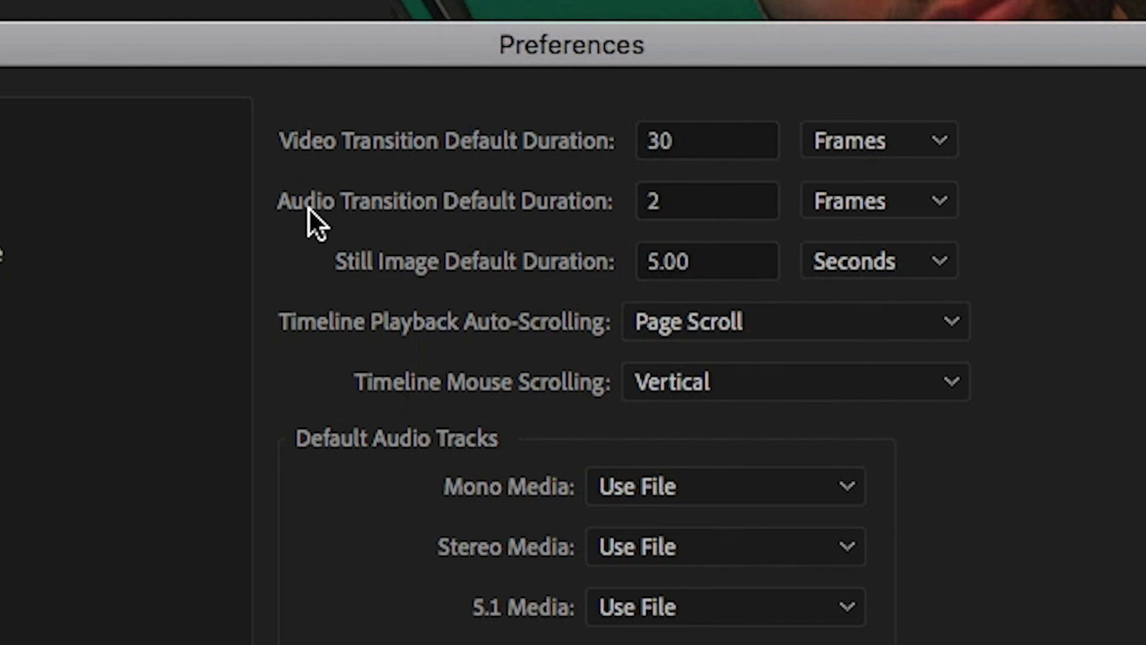
left_click(657, 206)
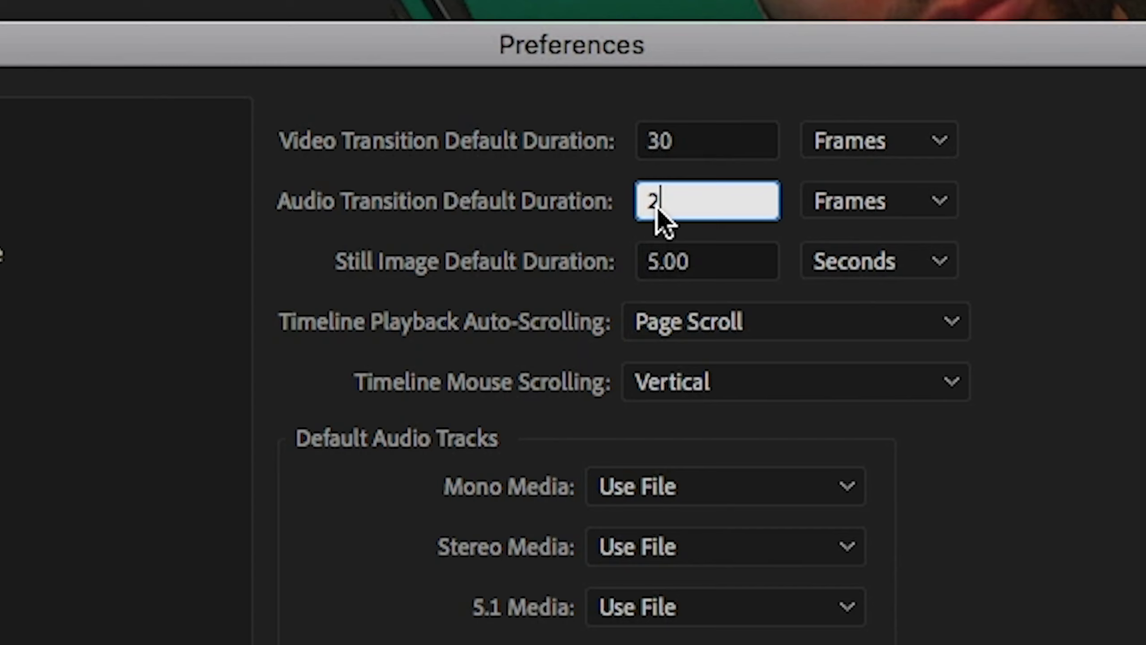
left_click(952, 210)
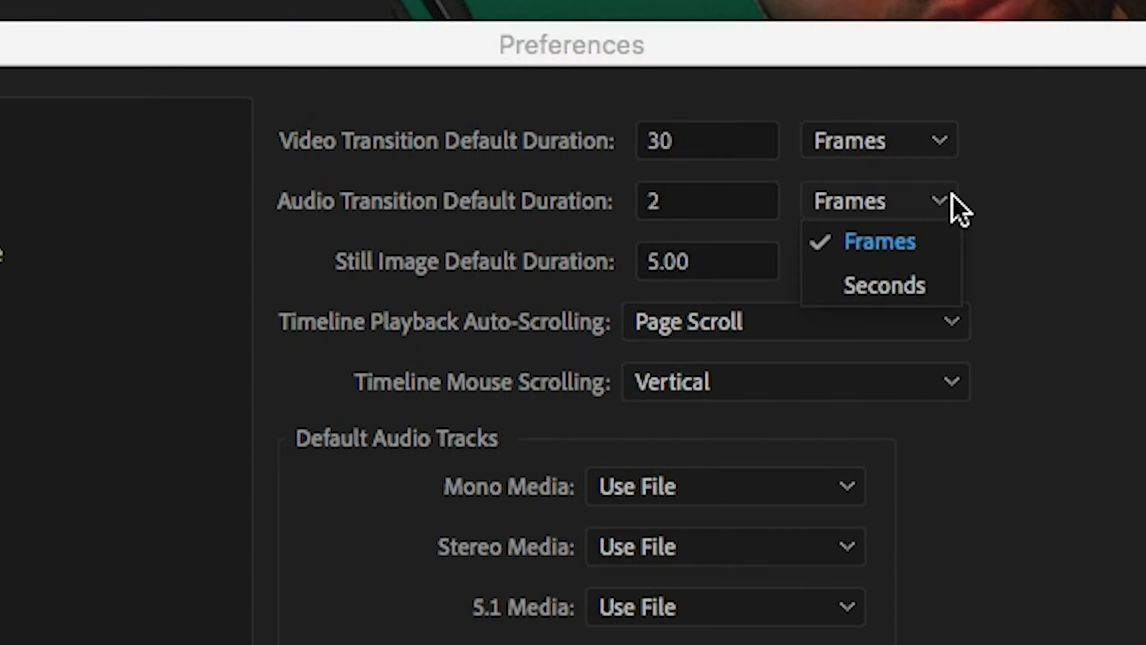
left_click(668, 202)
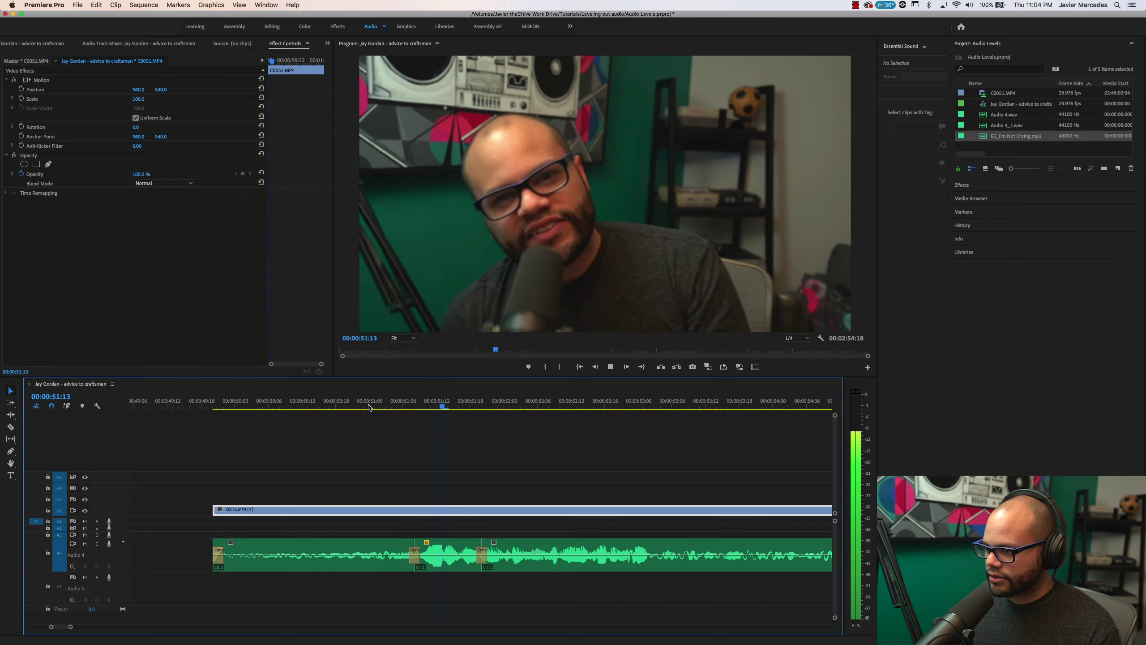
Play back the transitions and lower the gain of the short loud segment further
key("space")
left_click(436, 541)
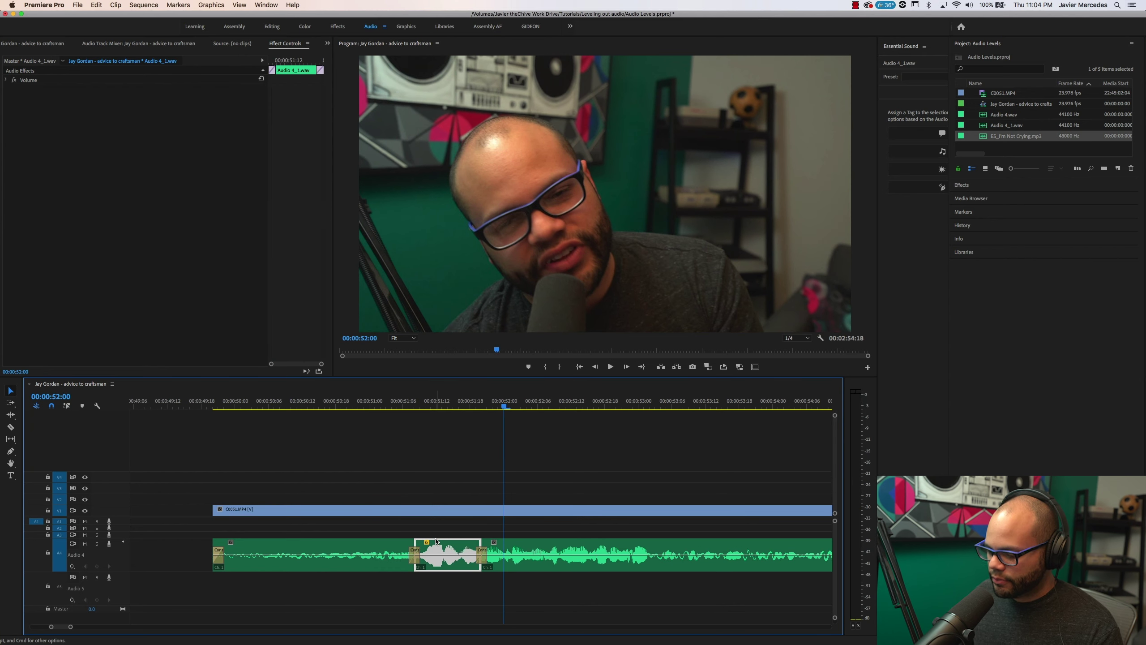
key("g")
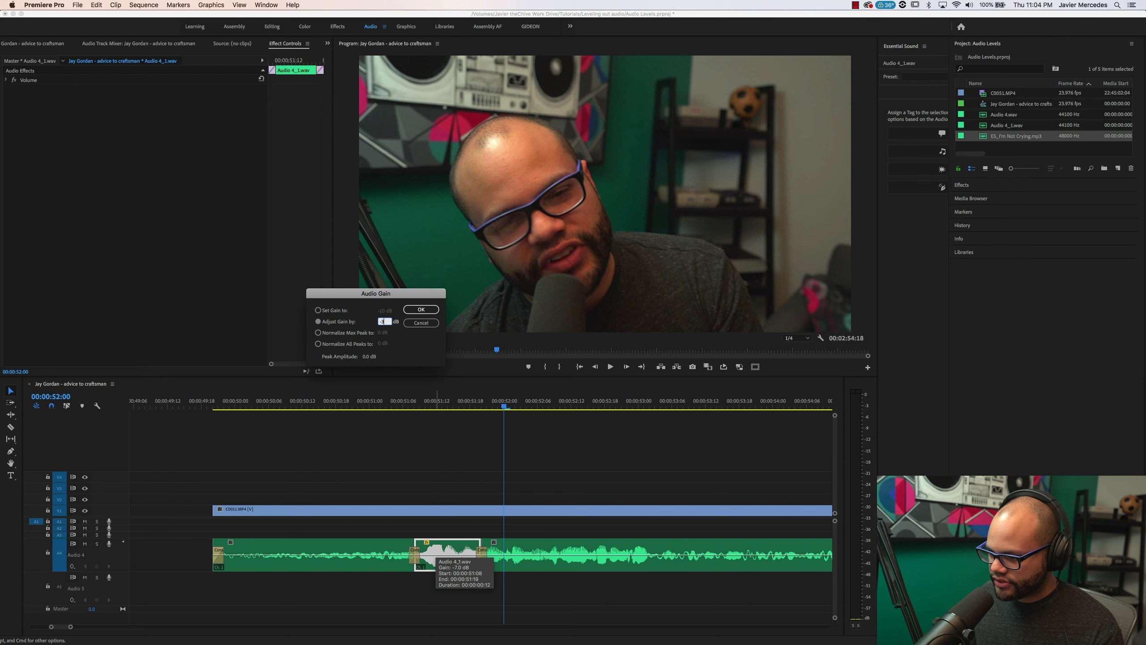
key("Return")
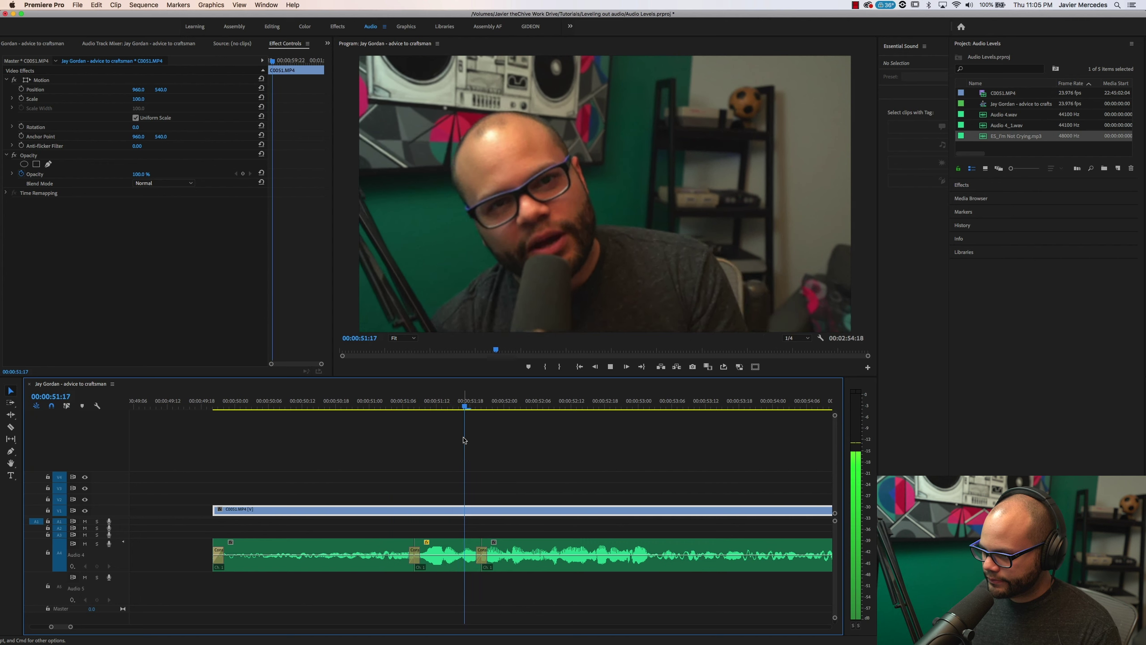
Isolate the quiet stretch of the following audio by adding edits just before the next loud section and at 00:00:53:03, and select that stretch
key("minus")
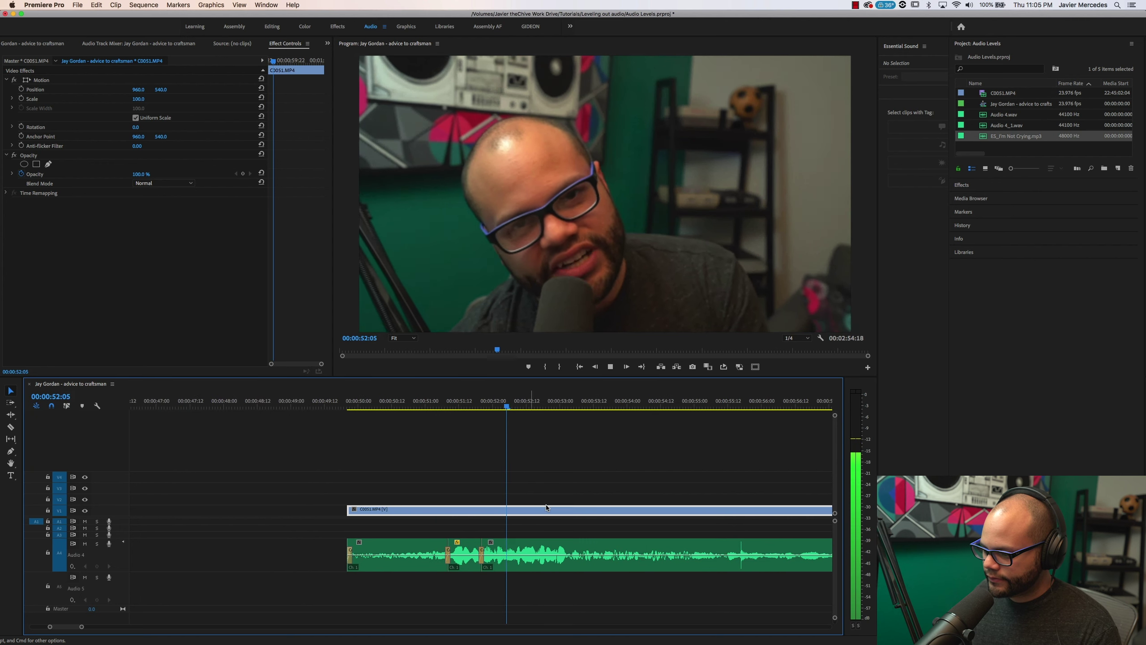
key("equal")
key("minus")
key("space")
left_click(539, 556)
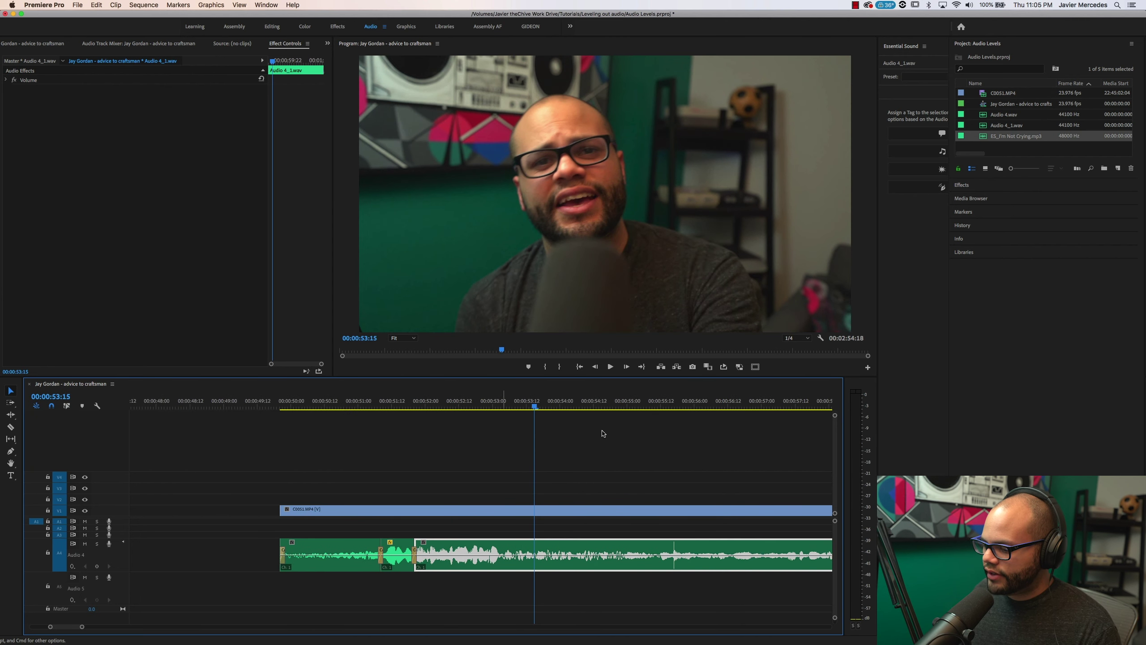
scroll(118, 564, "up", 1)
key("minus")
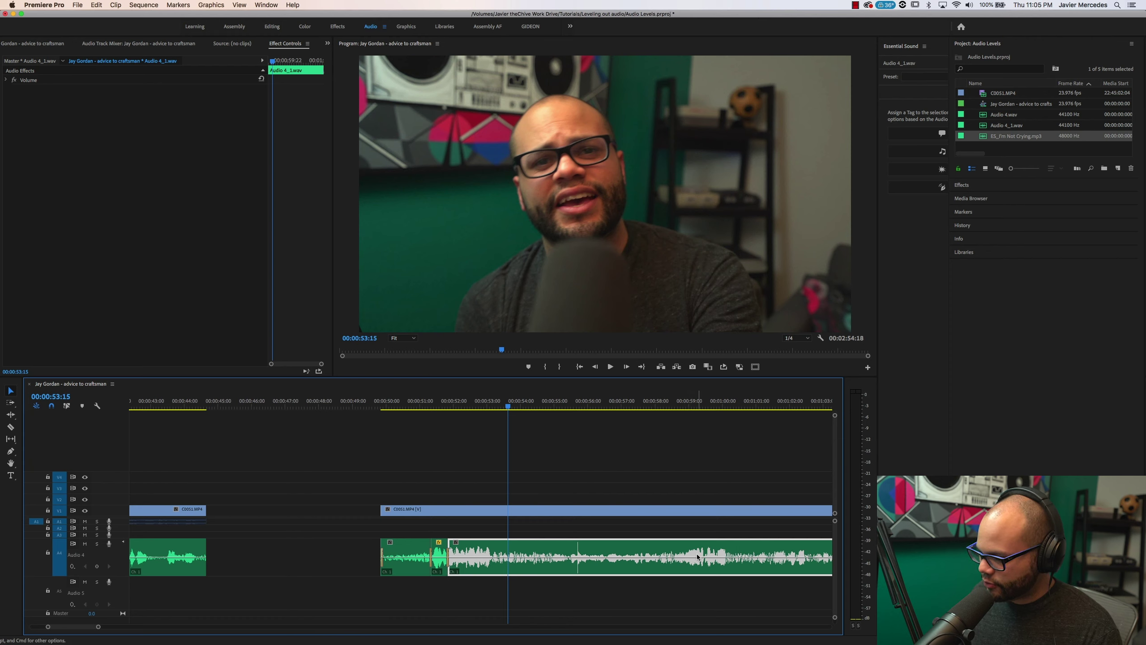
left_click_drag(649, 409, 492, 408)
key("super+k")
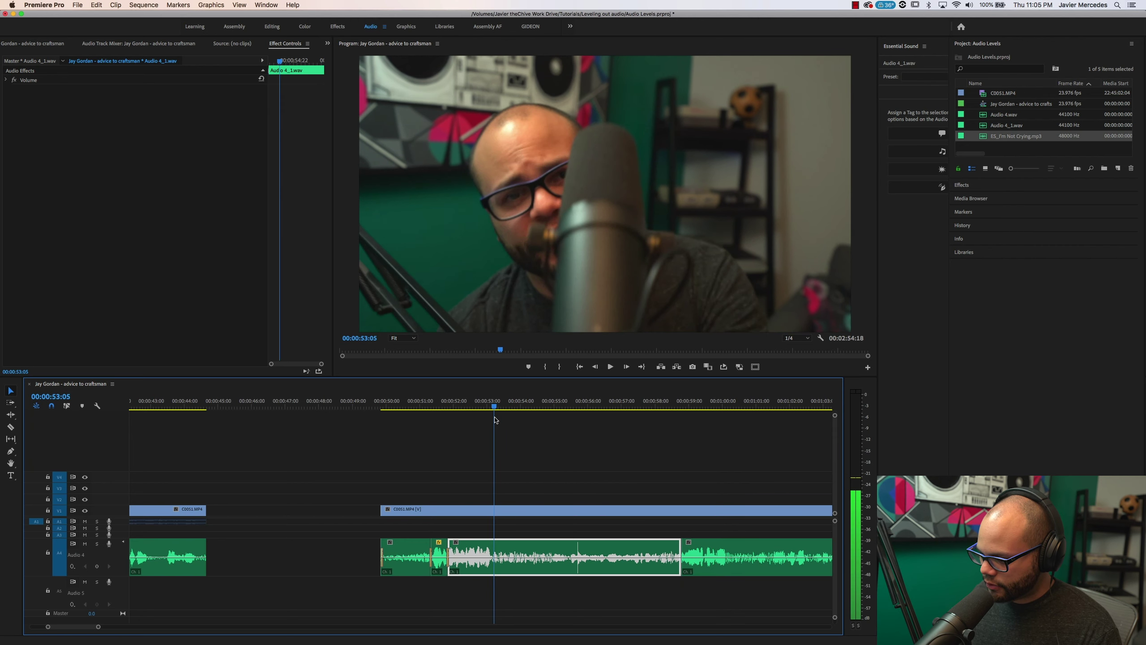
key("super+k")
left_click(549, 562)
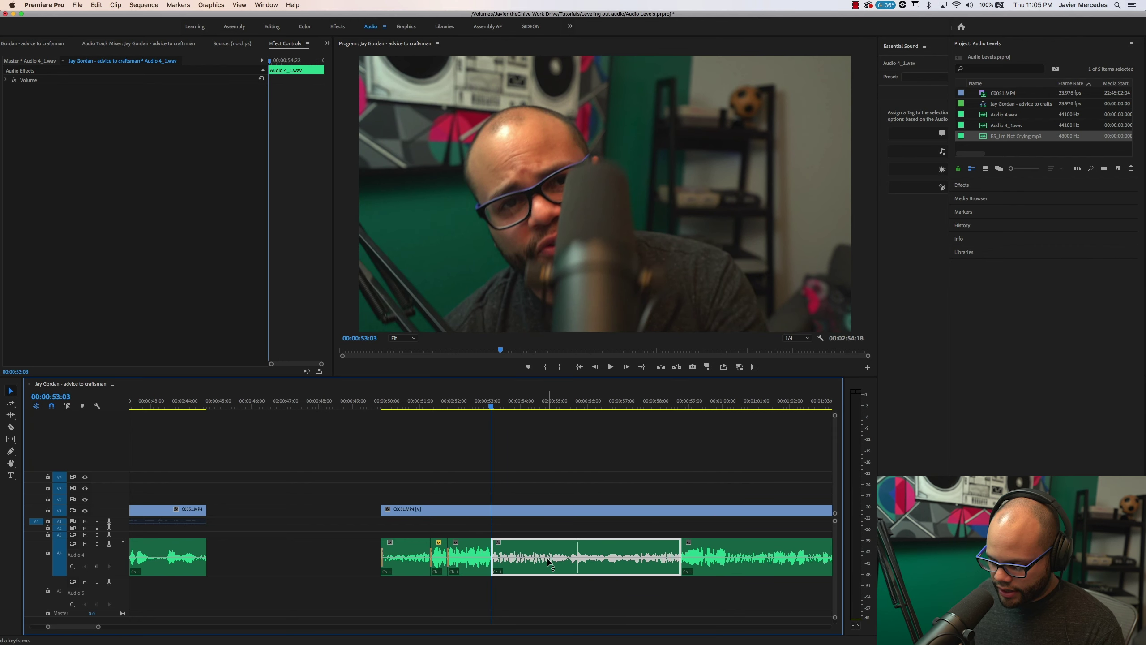
Raise the audio gain of the isolated quiet segment to match the neighbouring dialogue
key("g")
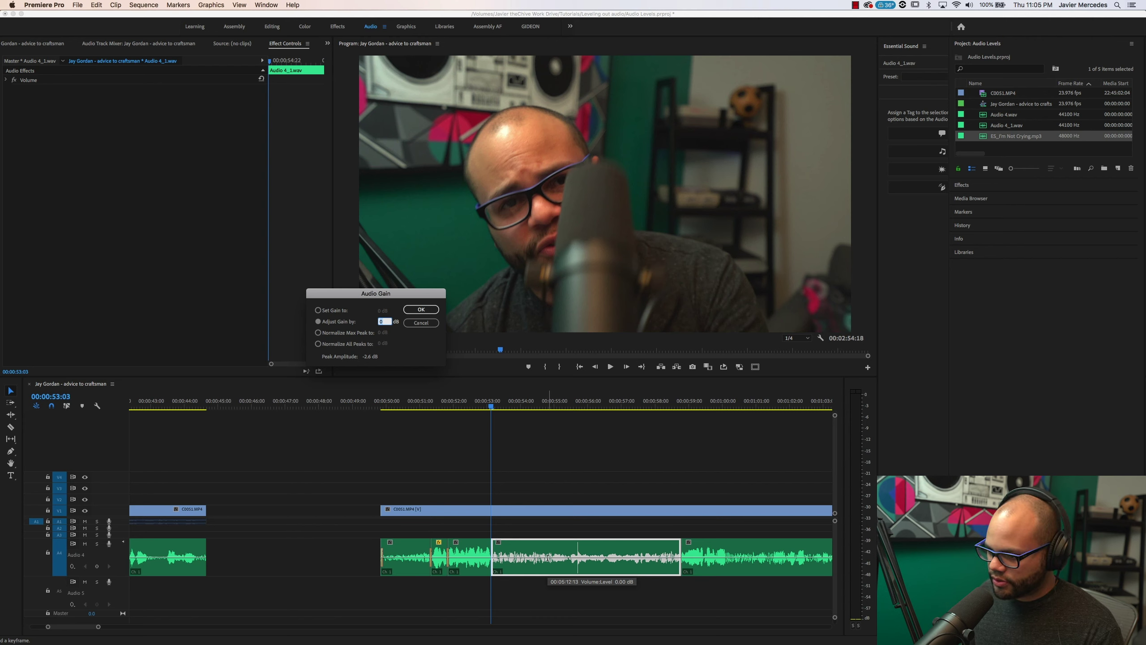
key("Return")
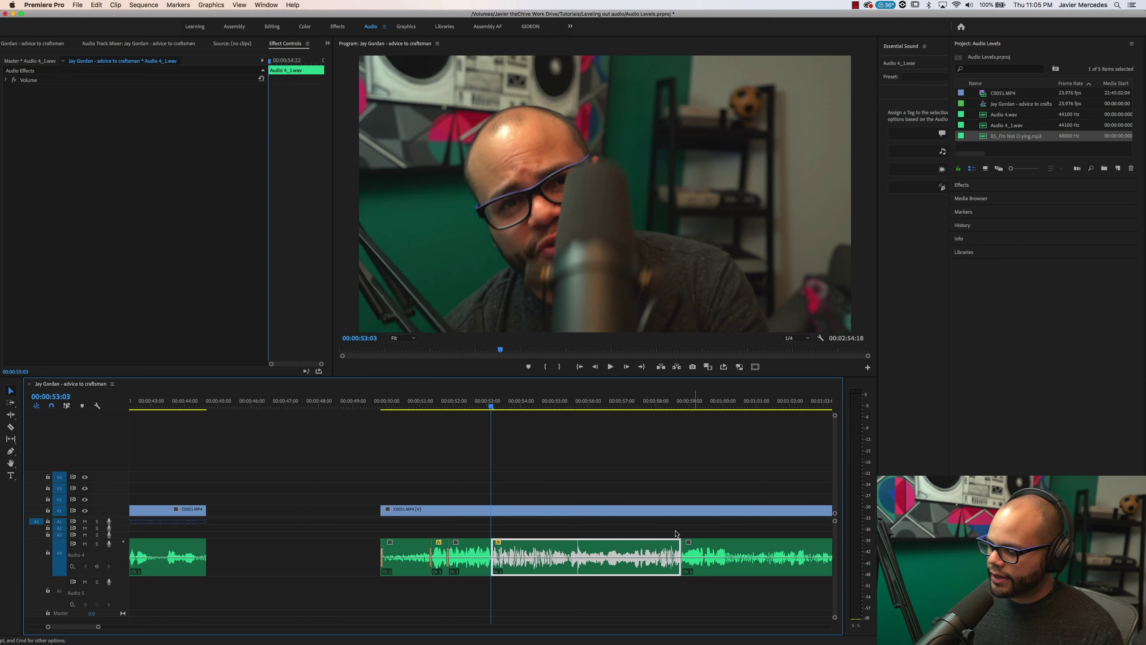
key("=")
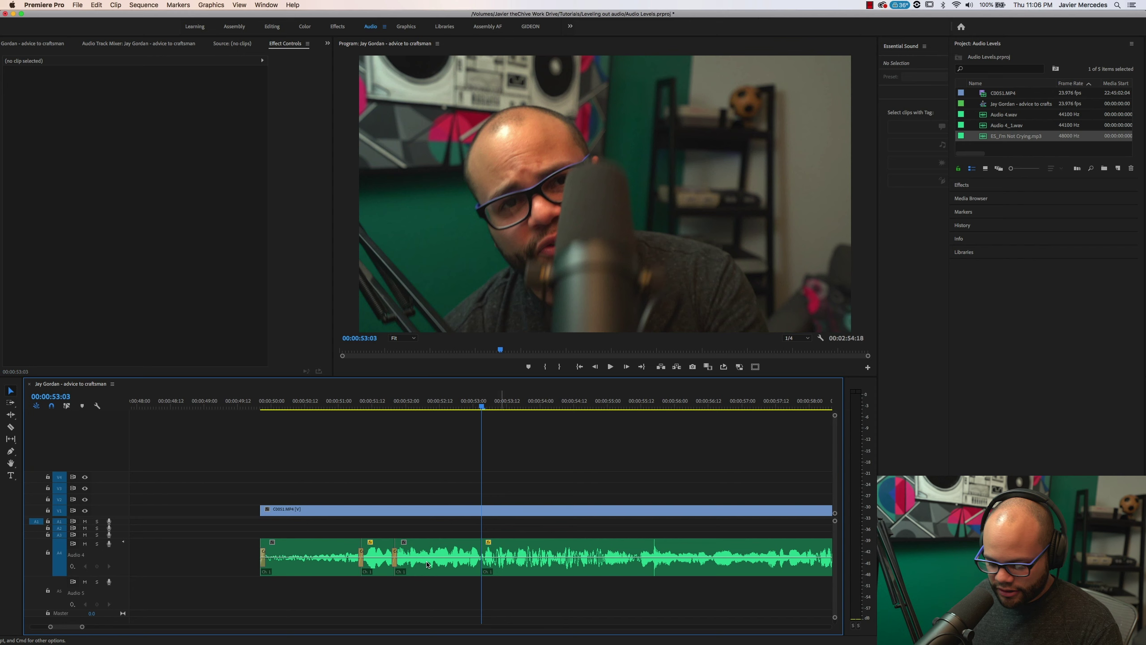
Apply the default audio transition to the cuts at both ends of the segment starting at 00:00:53:03
key("super+z")
key("minus")
left_click_drag(593, 531, 478, 571)
left_click(568, 532)
key("equal")
key("equal")
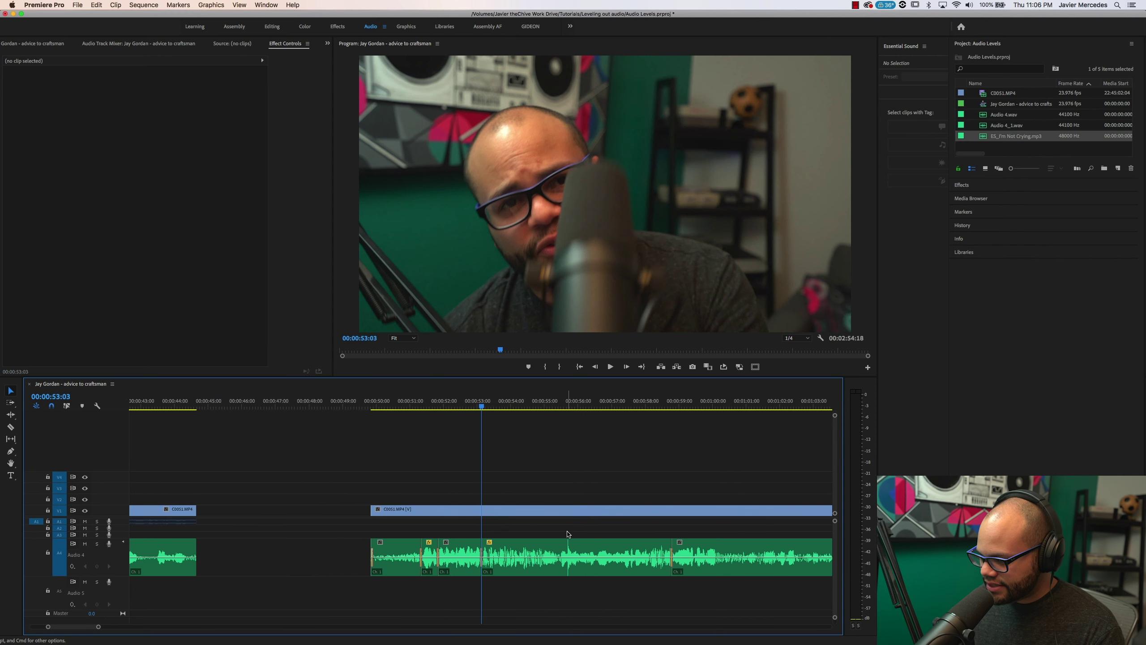
Play back the dialogue across the 00:00:53:03 cut to check how the adjusted segment matches its neighbours
left_click(438, 404)
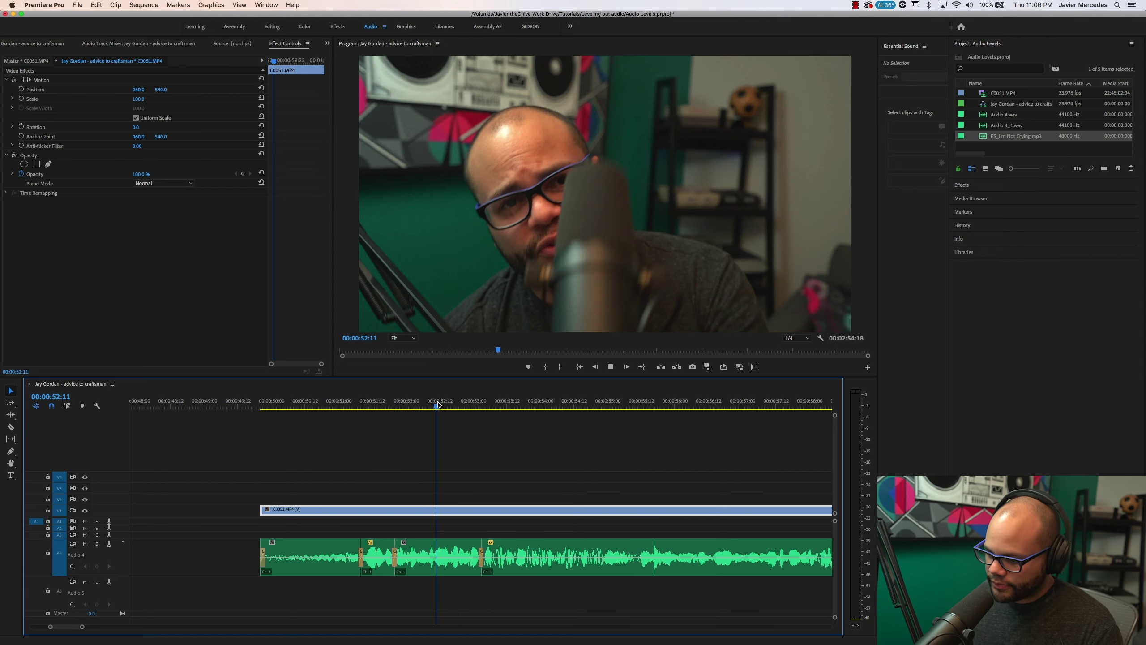
key("space")
key("minus")
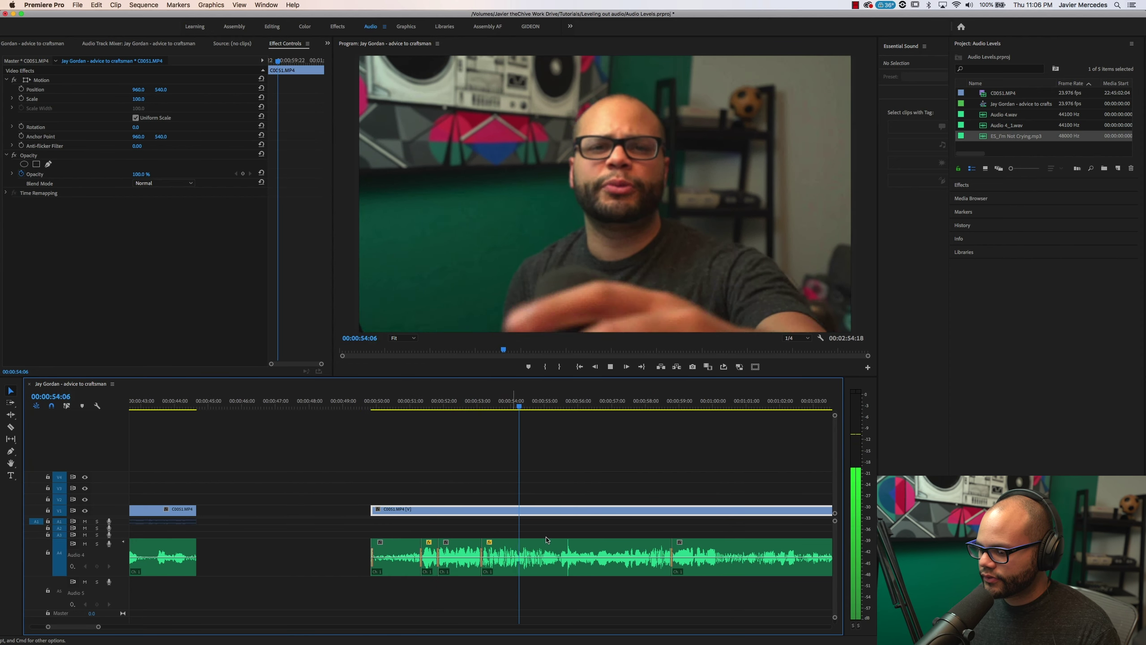
key("space")
left_click(559, 550)
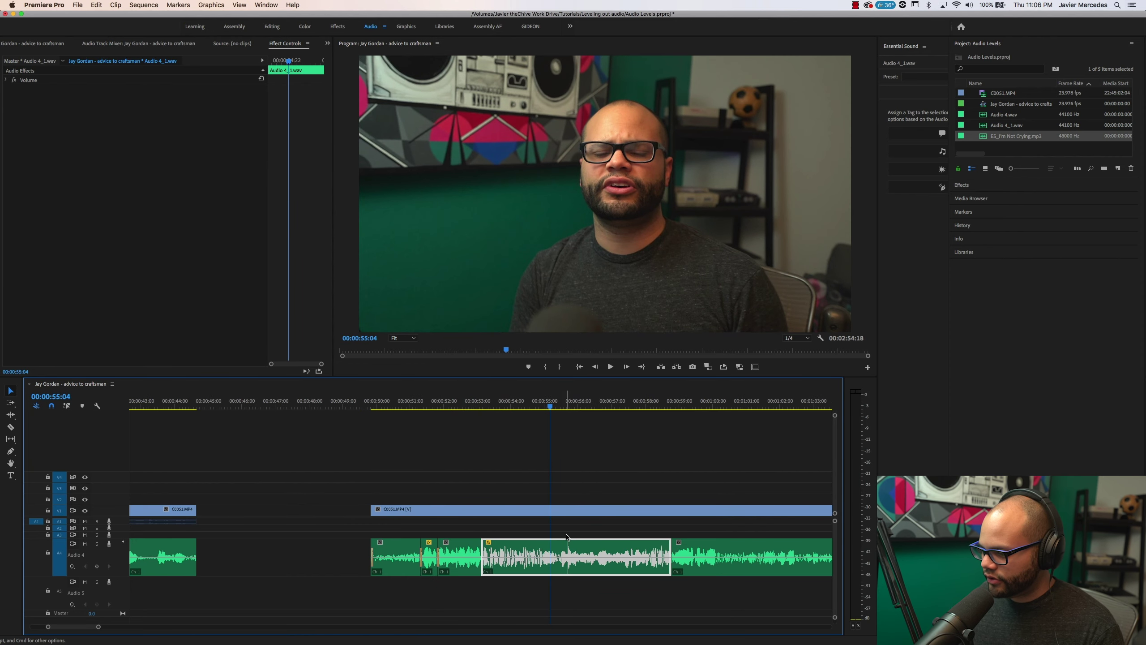
left_click(581, 531)
left_click(457, 401)
key("space")
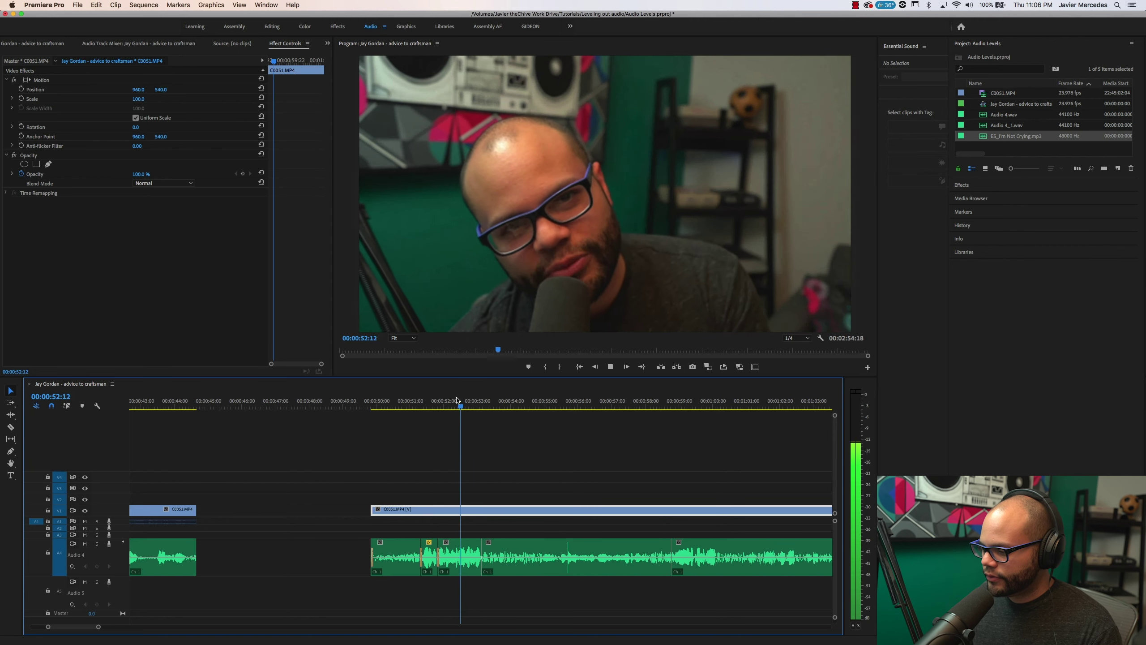
key("space")
Select the dialogue segment starting at 00:00:53:03 and raise its audio gain a little further
left_click(586, 540)
key("=")
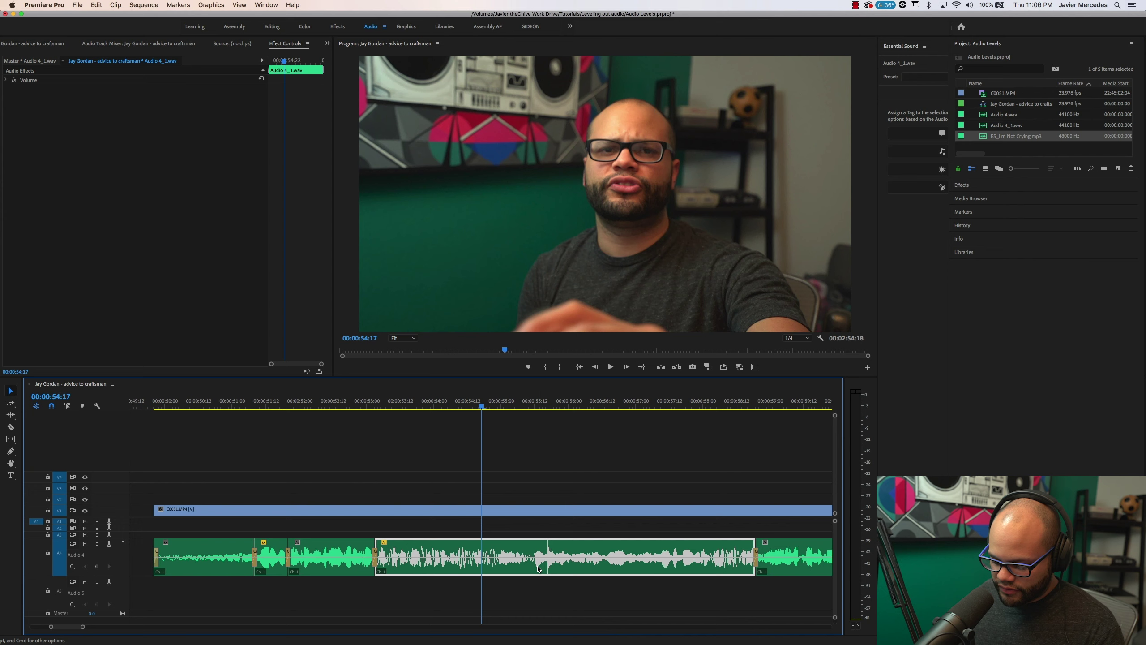
key("g")
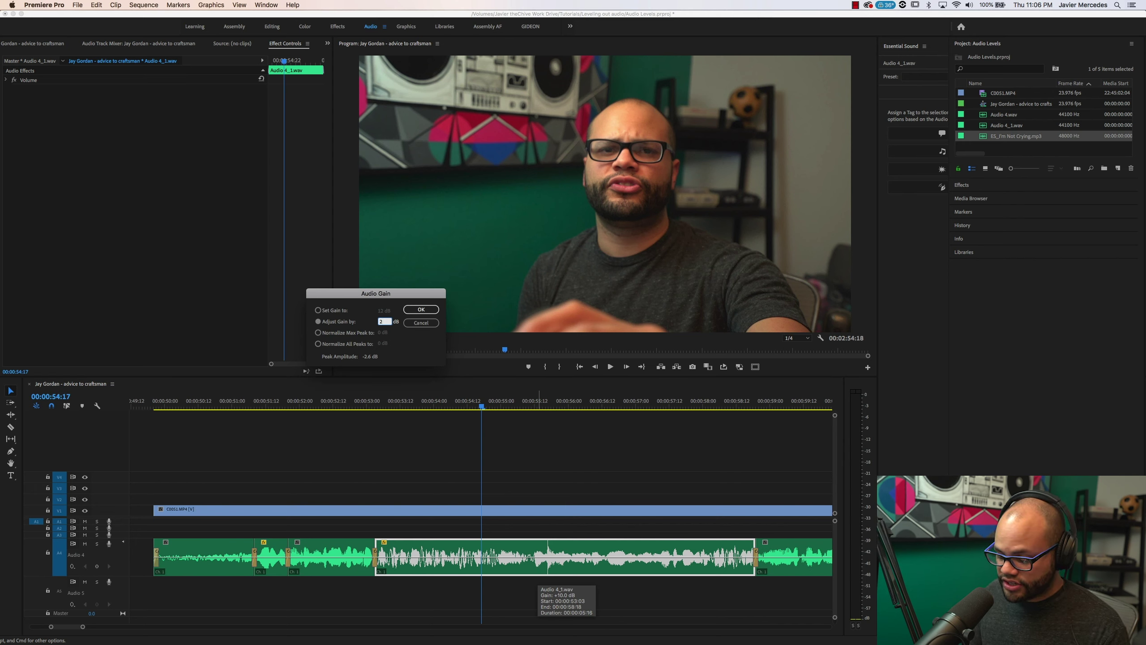
key("Return")
Play back the raised segment and add volume keyframes around the short spike shortly after 00:00:55:12
left_click(497, 483)
key("space")
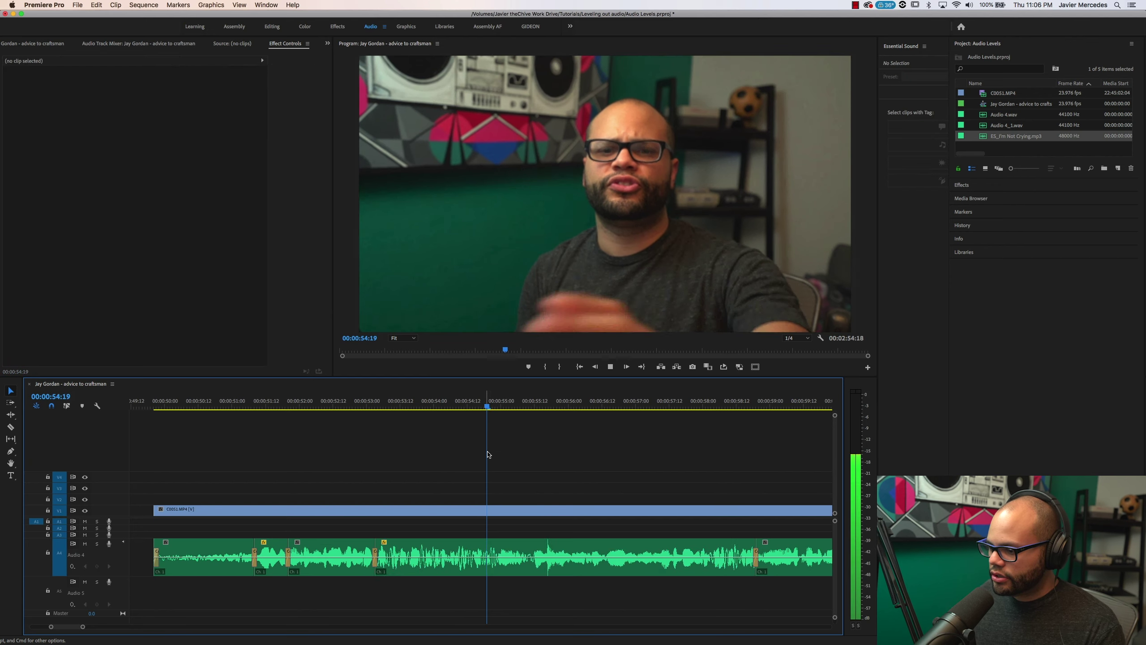
key("minus")
key("space")
key("=")
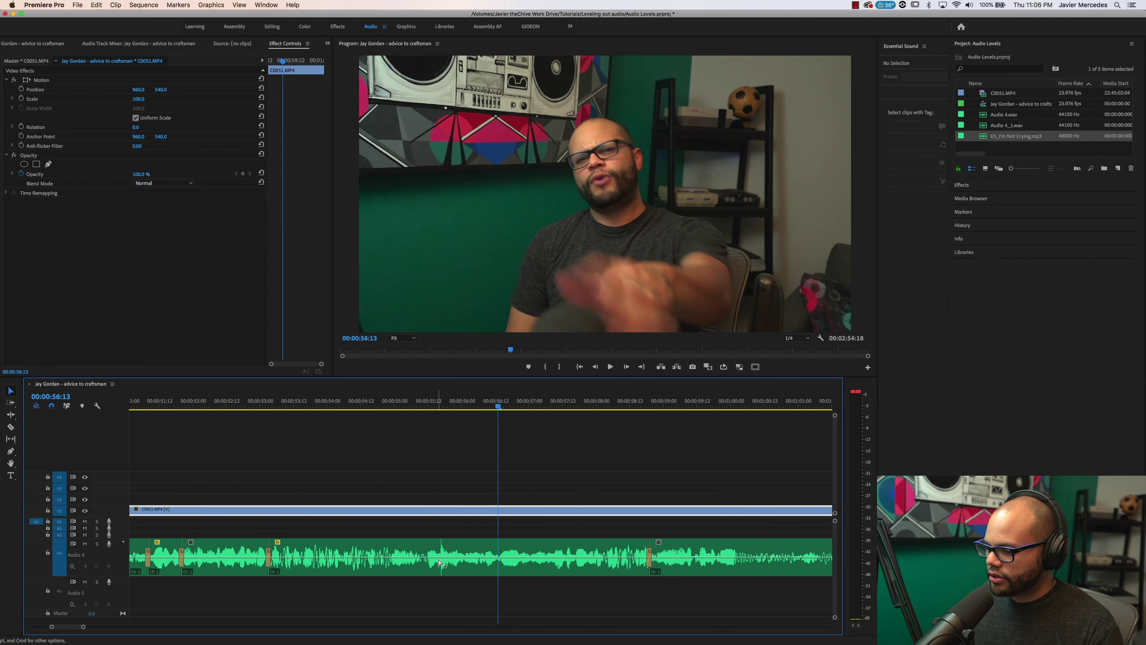
left_click(440, 563)
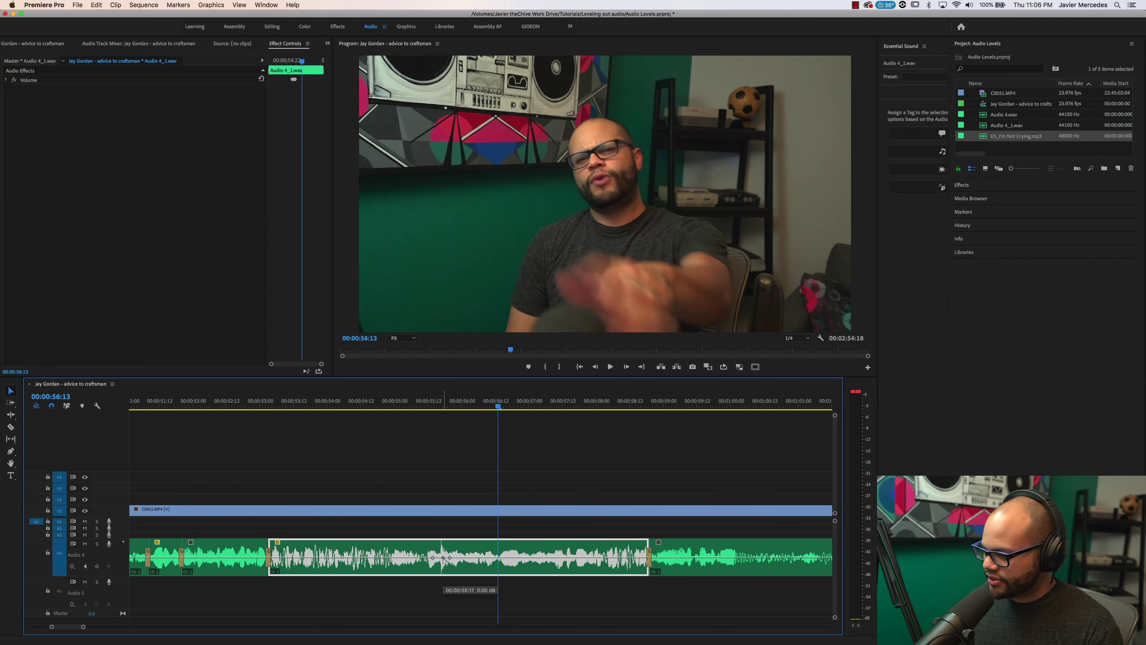
left_click(452, 477)
Play back from 00:00:55:06 past the keyframed spike and into the following clip to find the next level change
left_click(410, 410)
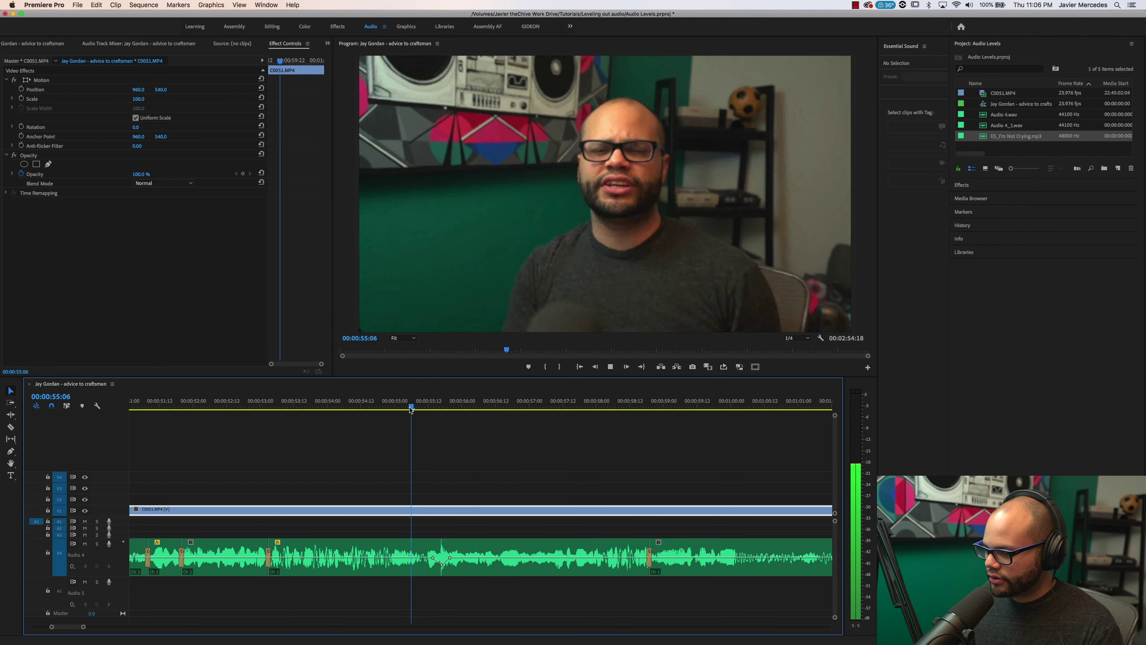
key("space")
key("minus")
key("minus")
key("=")
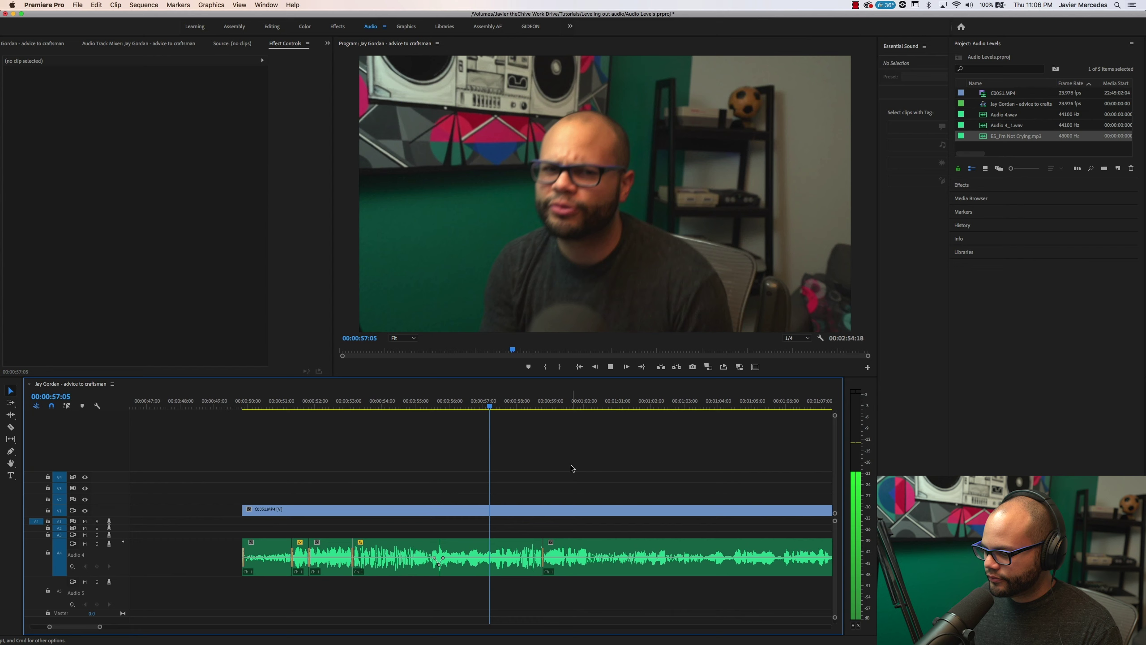
key("minus")
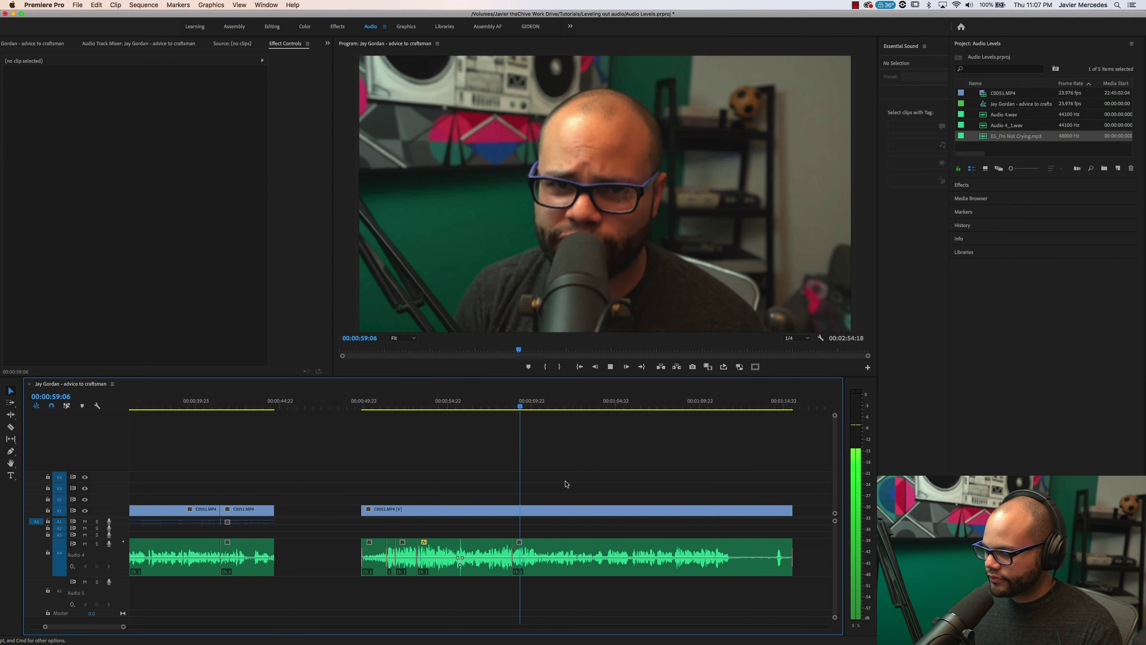
key("=")
key("=")
key("minus")
left_click(560, 565)
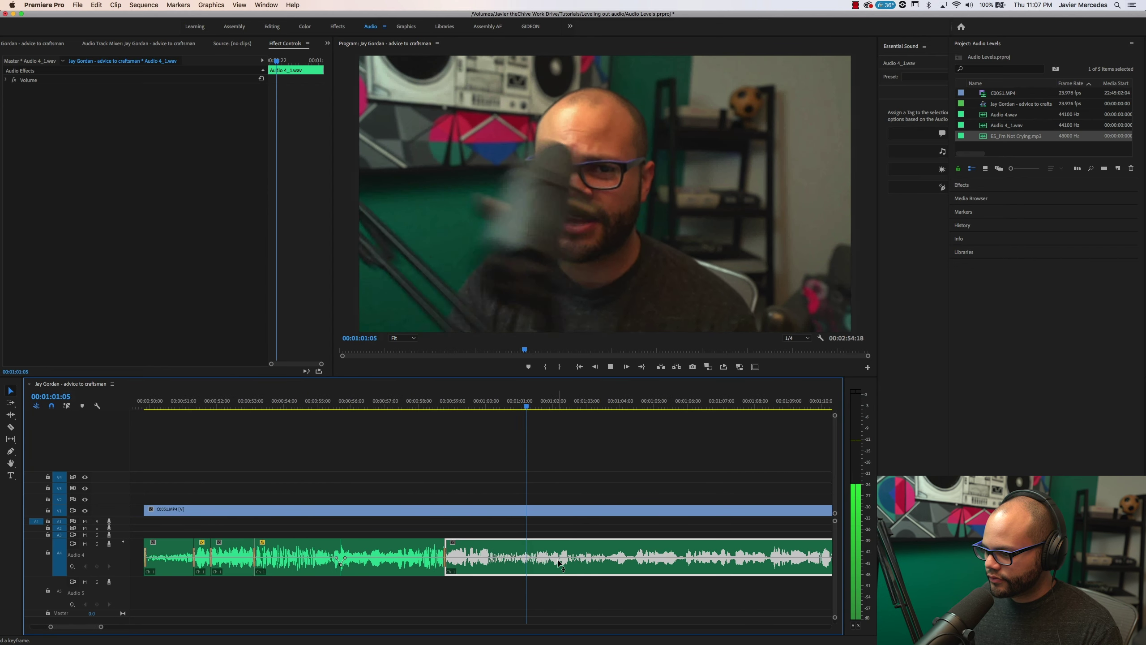
key("minus")
key("=")
key("space")
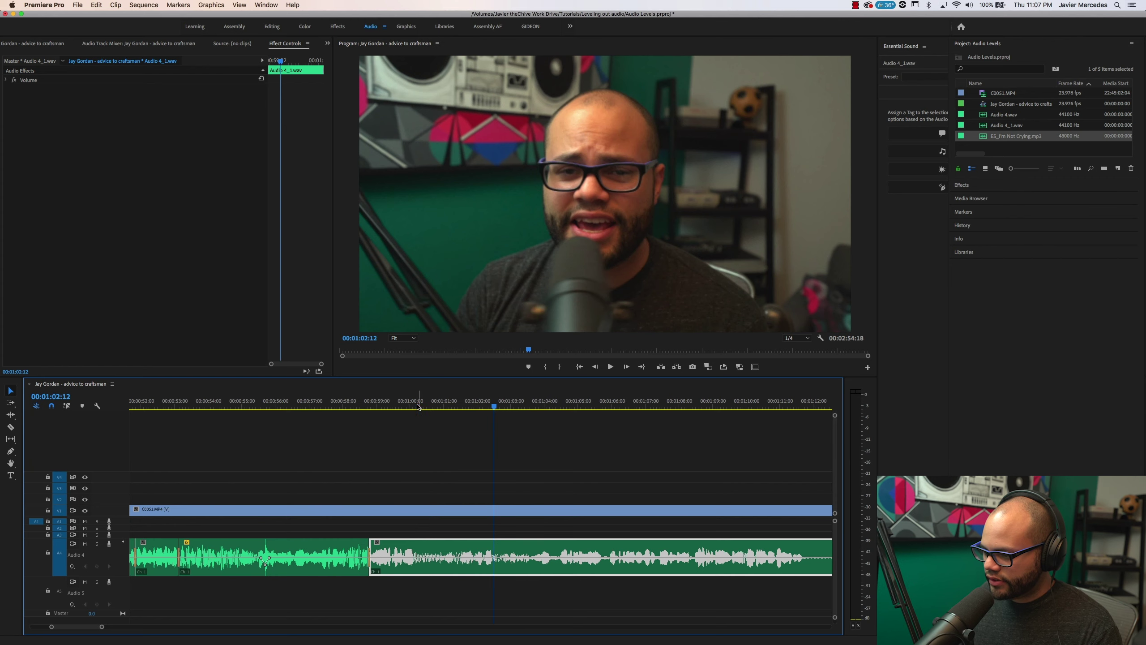
Add an edit at 00:01:00:02 where the dialogue gets quieter, and select the audio after the cut
left_click(416, 407)
key("super+k")
key("d")
key("d")
key("super+z")
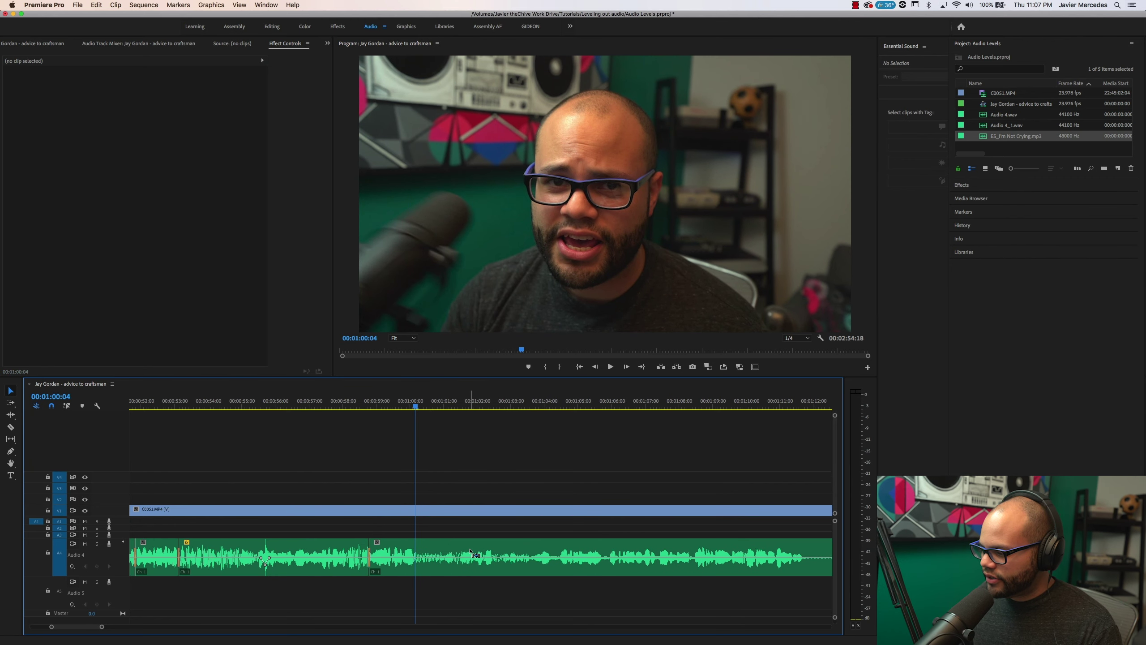
left_click(462, 555)
key("=")
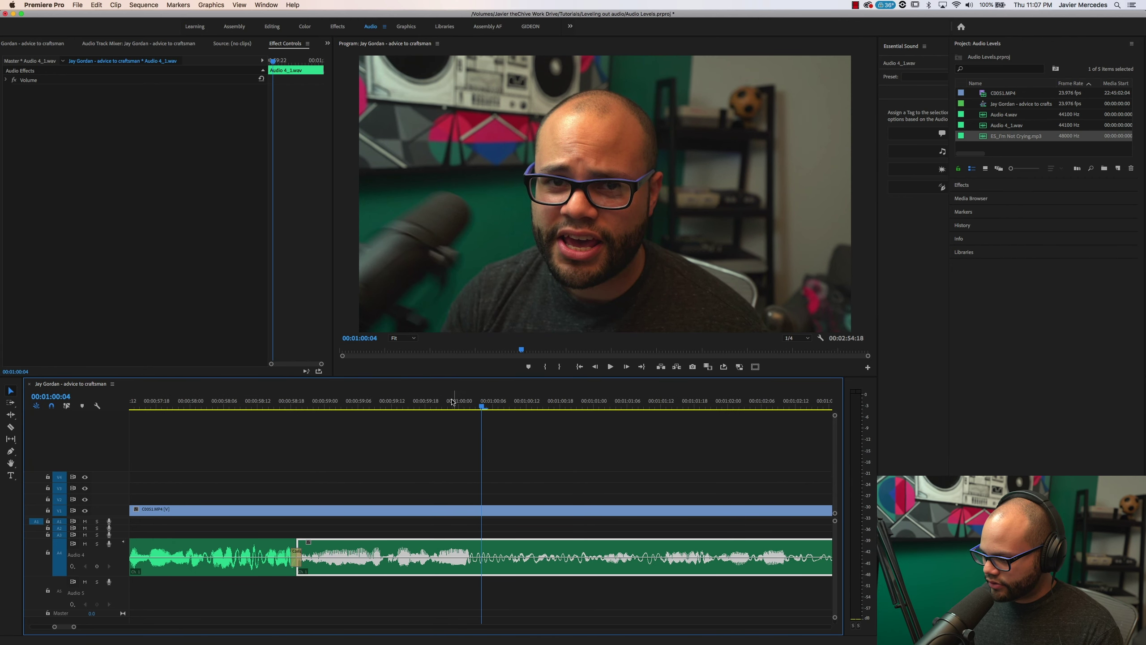
key("Left")
key("Left")
key("super+k")
left_click(518, 555)
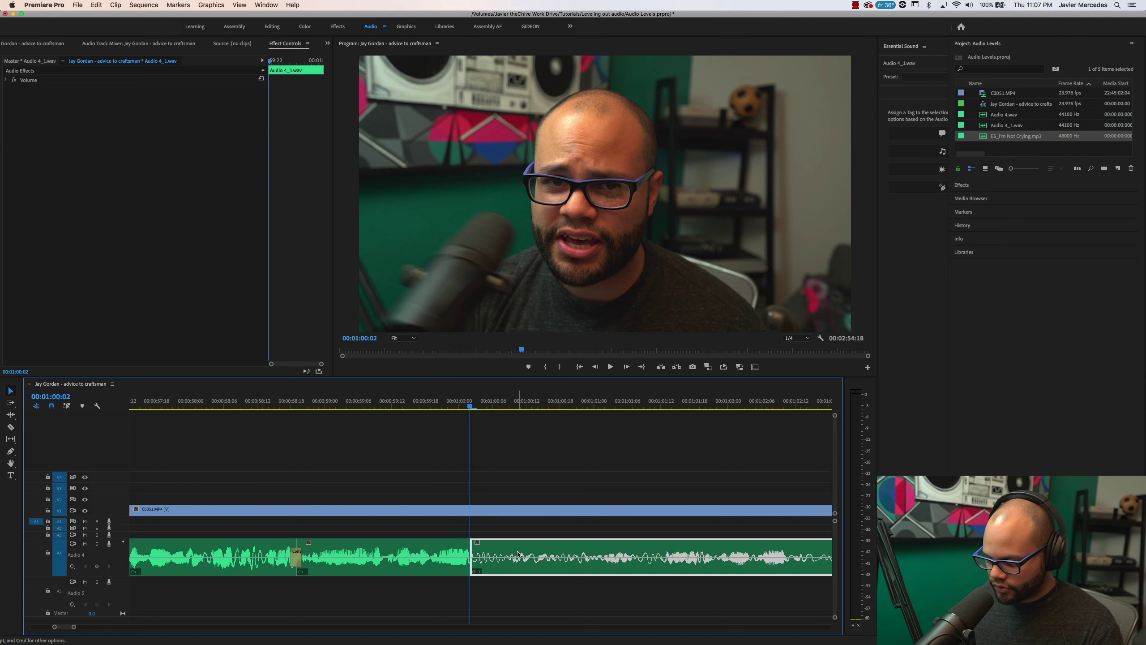
Raise the audio gain of the clip after the 00:01:00:02 cut to match the preceding dialogue
key("g")
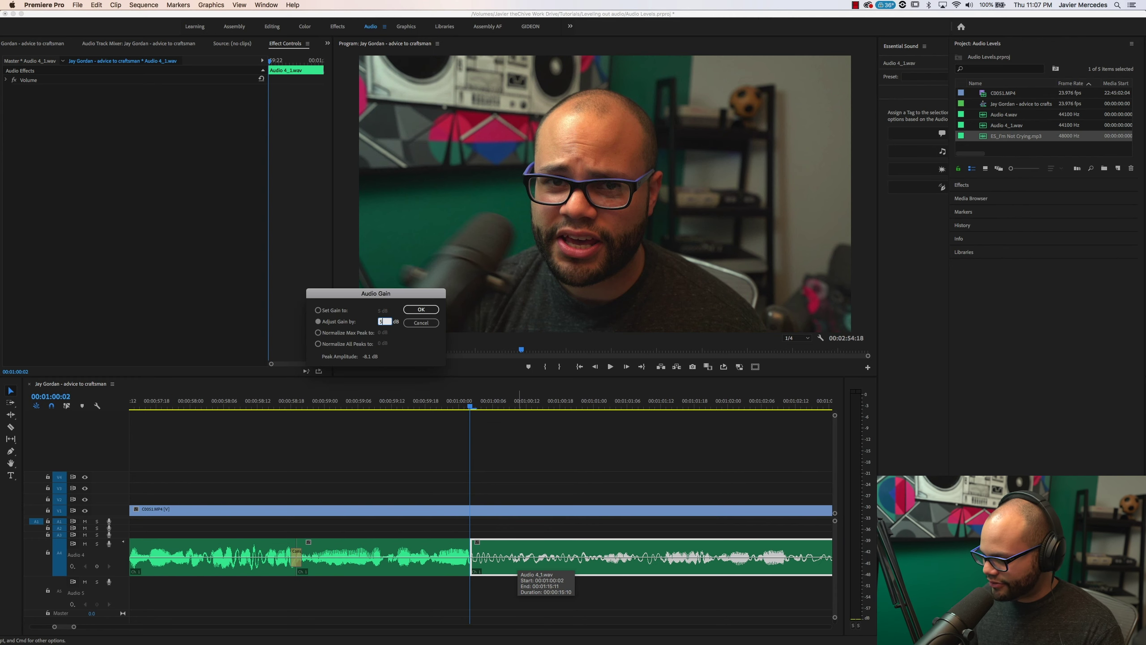
key("Return")
key("-")
key("-")
key("-")
key("=")
key("=")
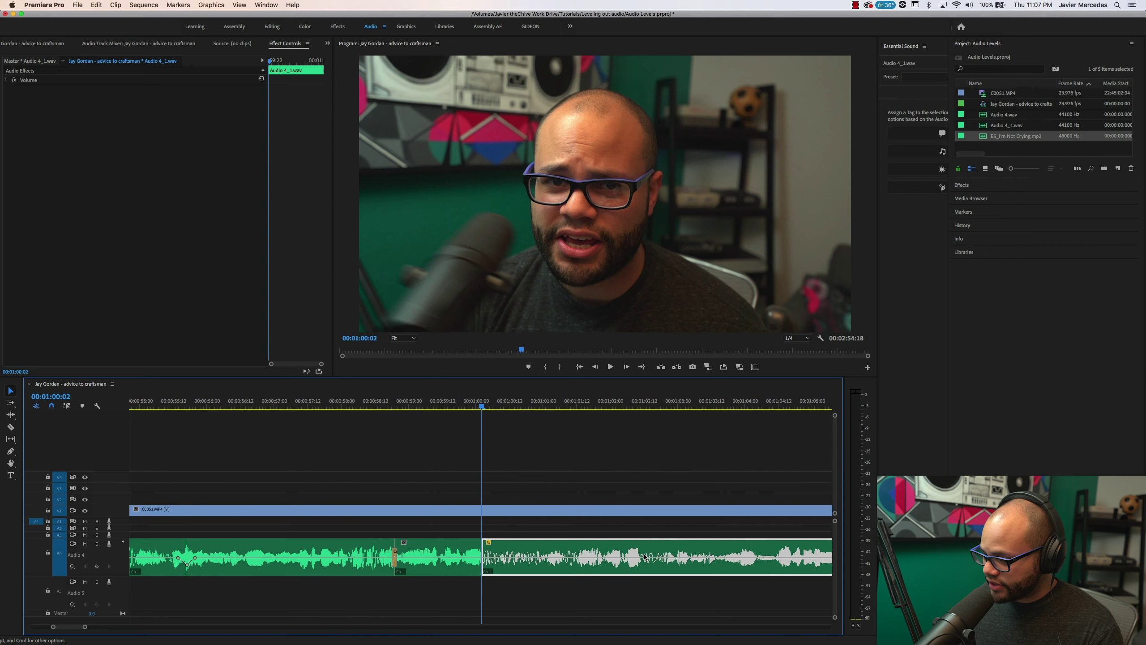
Play on, add an edit at 00:01:01:11 and lower the gain of the audio after it back to its original level
key("space")
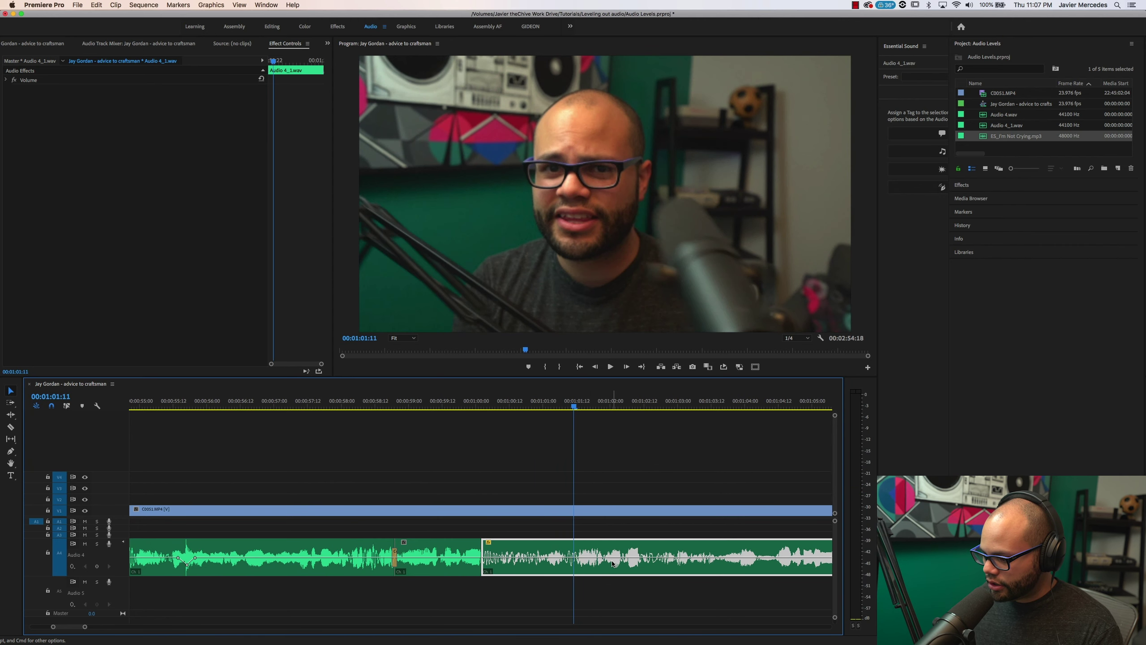
key("space")
key("super+k")
left_click(610, 561)
key("g")
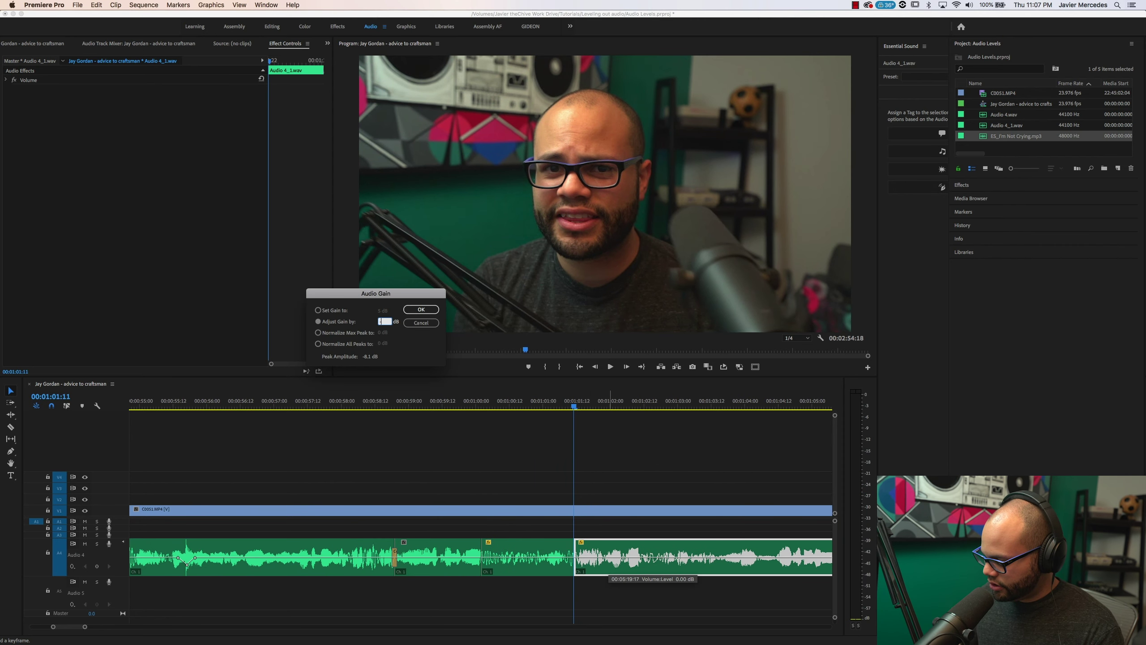
key("Return")
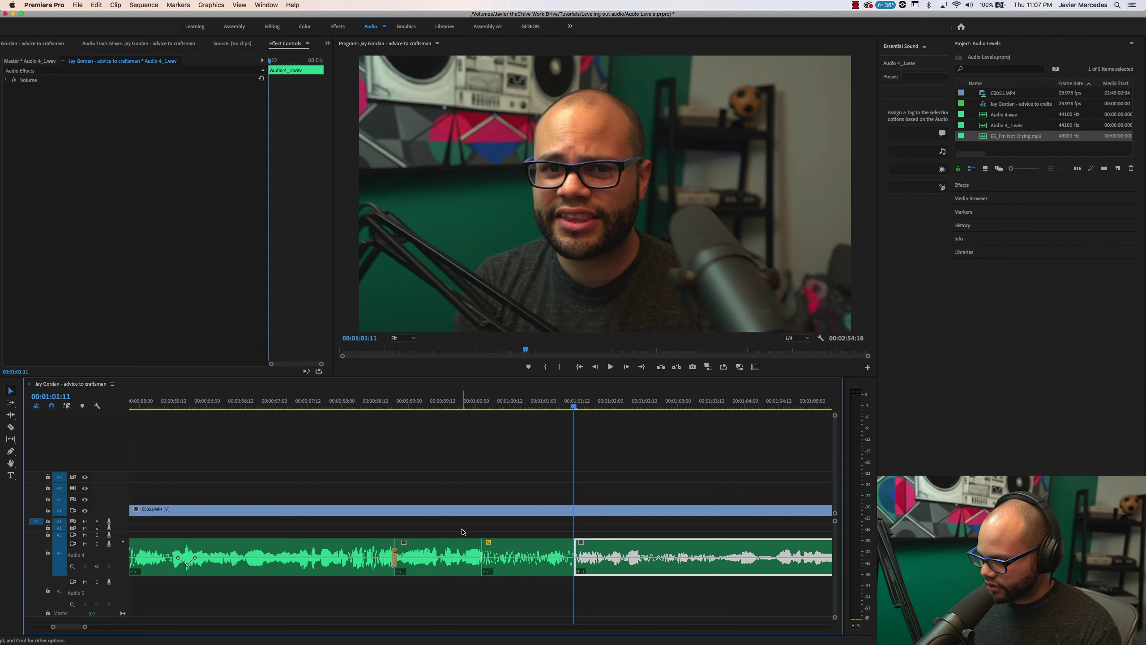
Play on to 00:01:02:16, add an edit there and select the audio after the cut
key("space")
key("minus")
key("space")
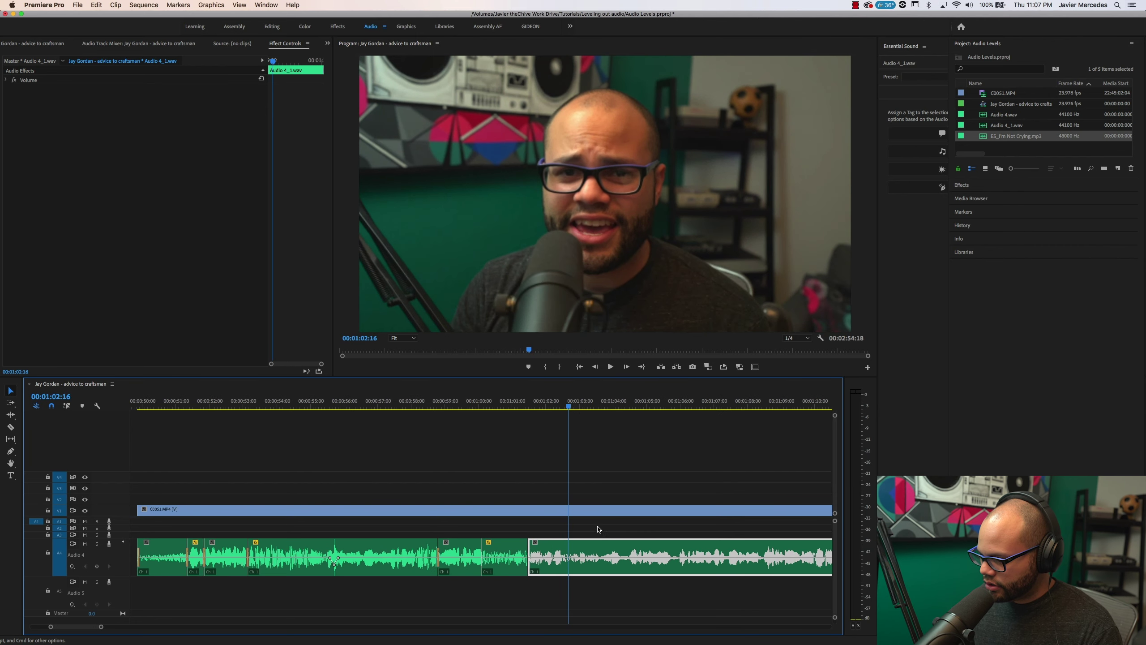
key("super+k")
left_click(589, 562)
Add an edit at 00:01:04:11 and raise the audio gain of the quiet segment before it
key("space")
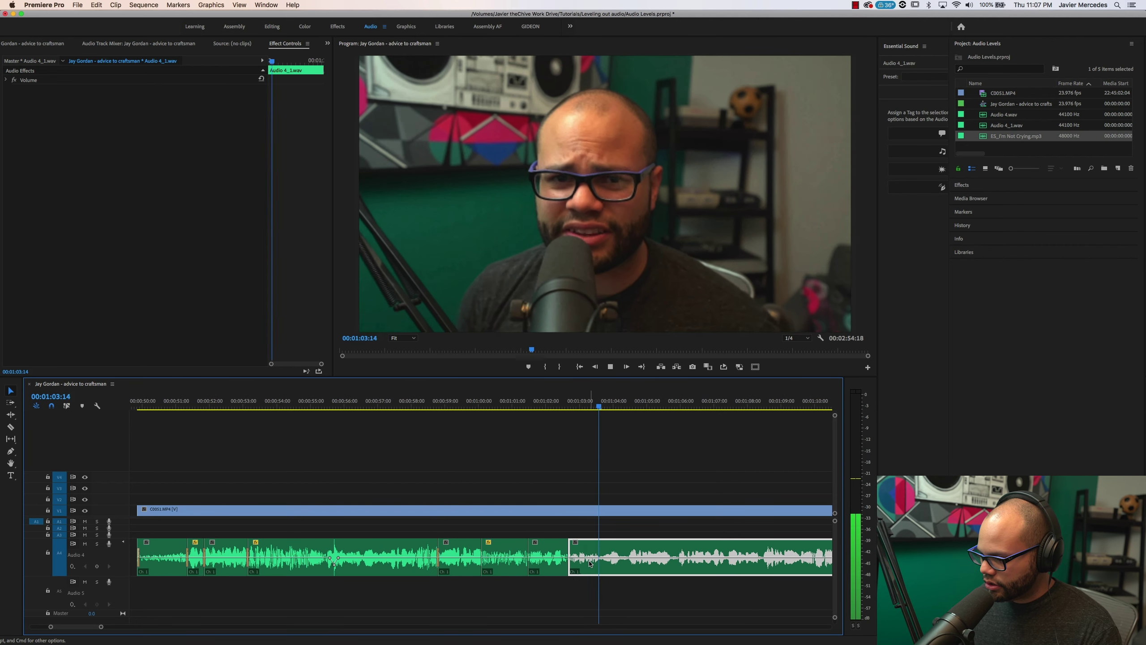
key("space")
key("super+k")
key("g")
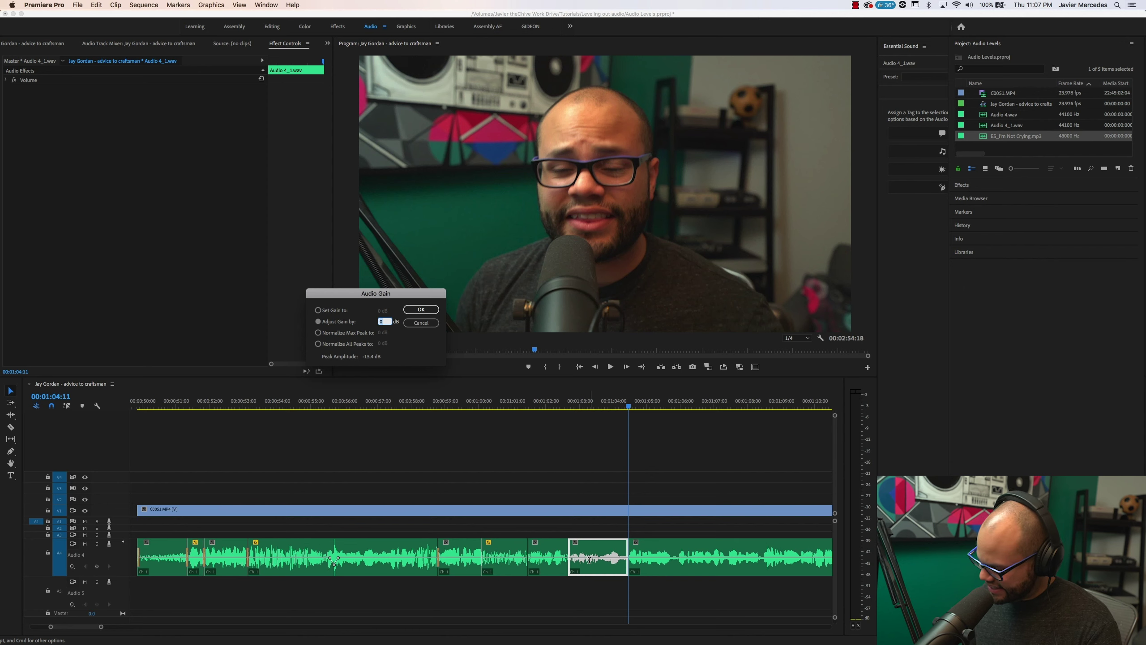
key("Return")
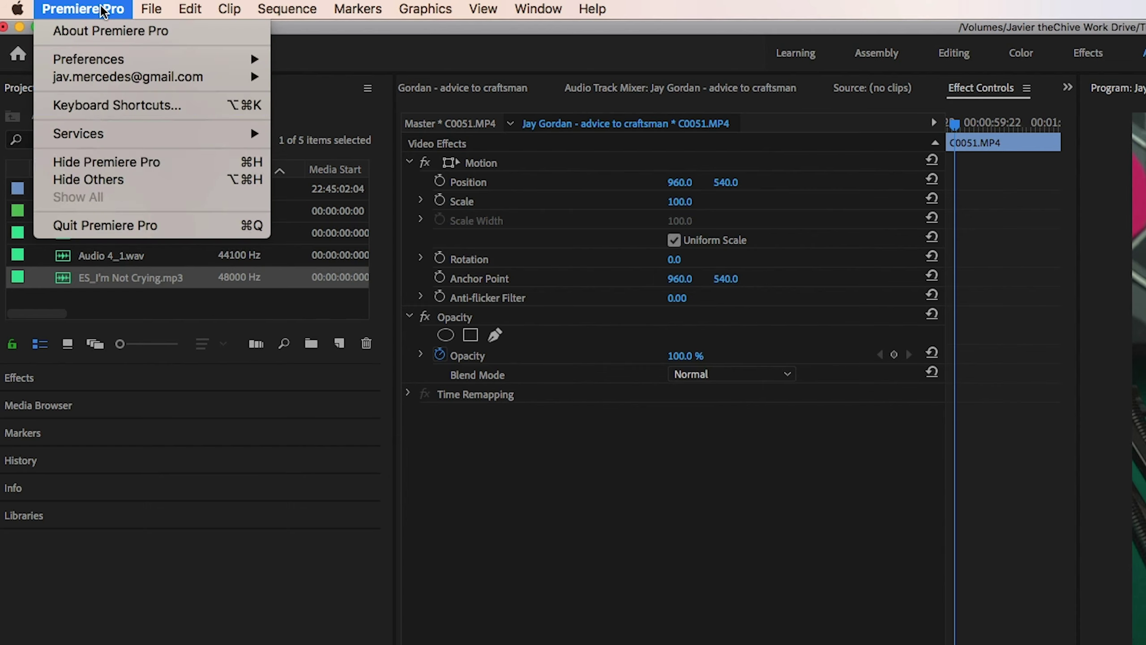
Review the Trim preference that allows the Selection tool to choose Roll and Ripple trims without a modifier key, and accept the settings
mouse_move(129, 61)
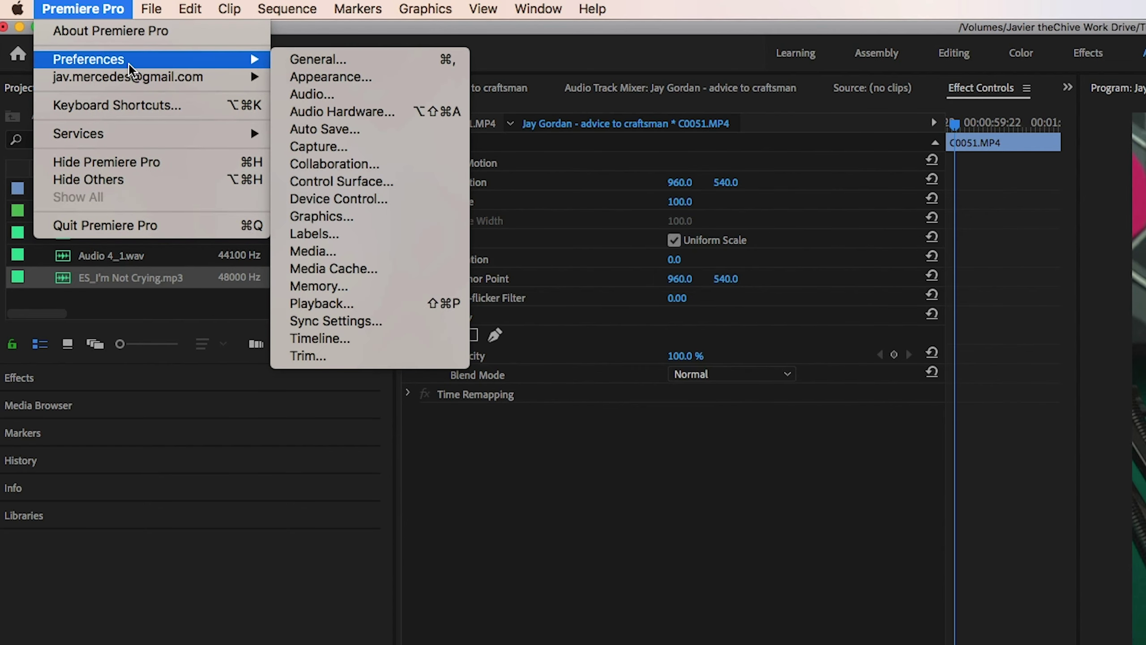
left_click(394, 354)
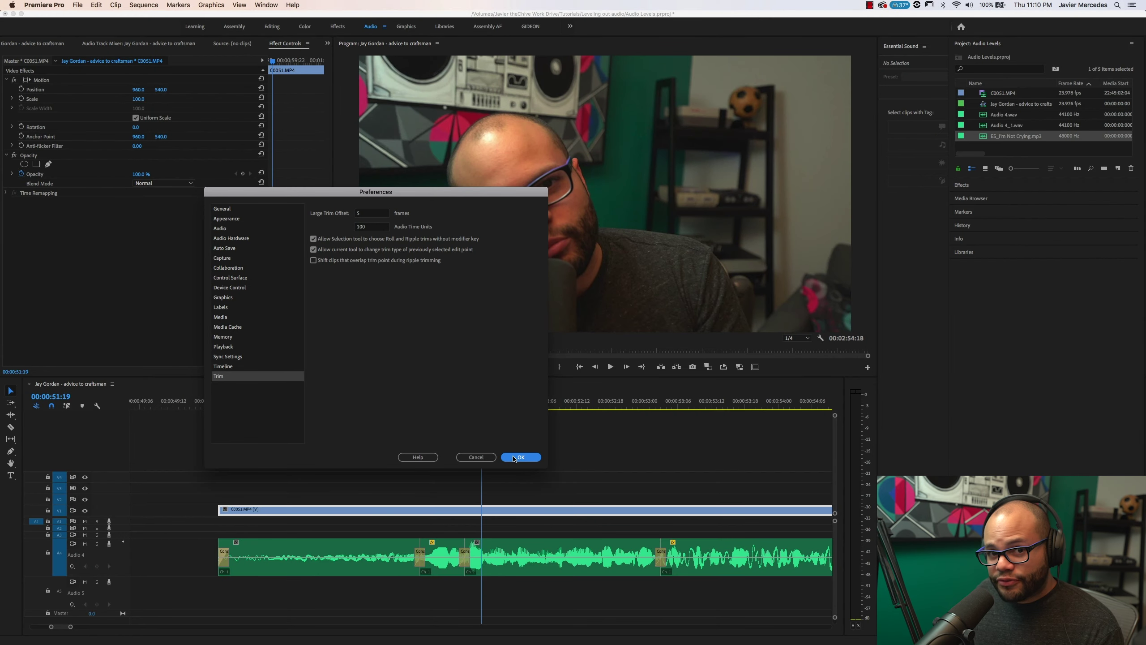
left_click(519, 458)
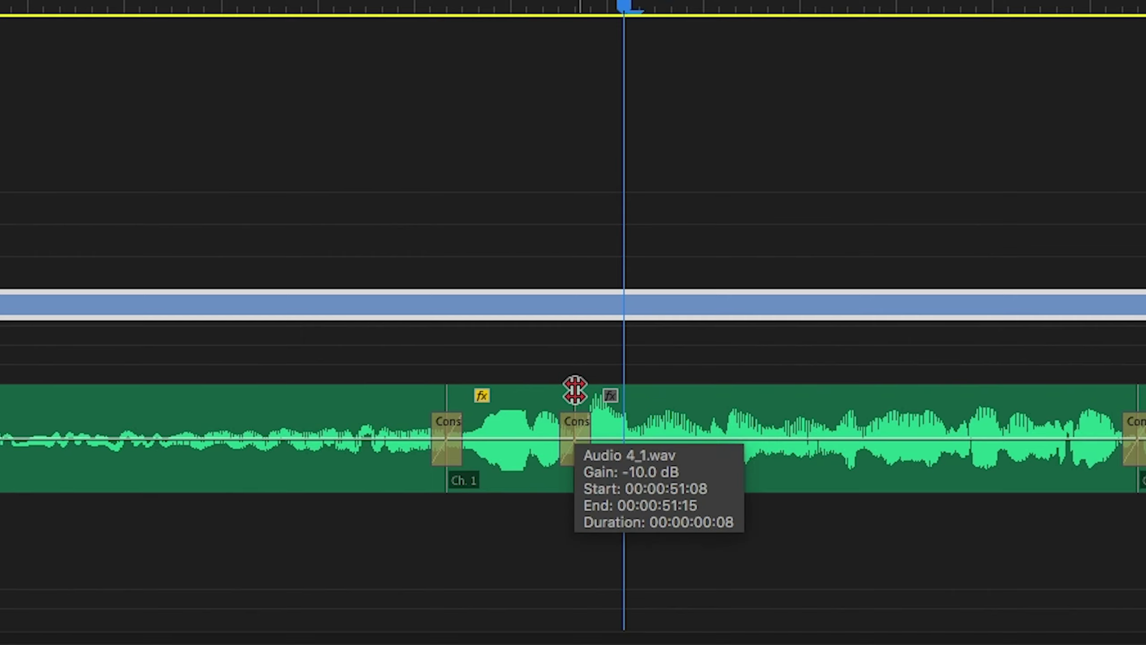
Roll the edit point at the end of the short loud segment to just past the playhead at 00:00:51:19
left_click_drag(575, 389, 634, 398)
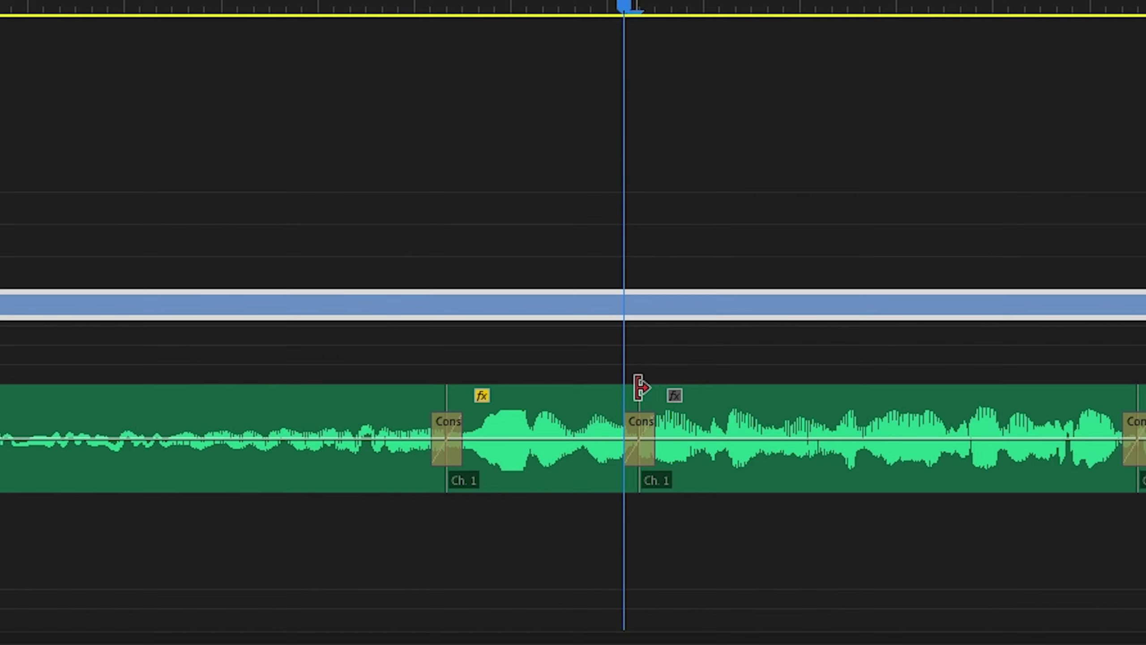
mouse_move(633, 390)
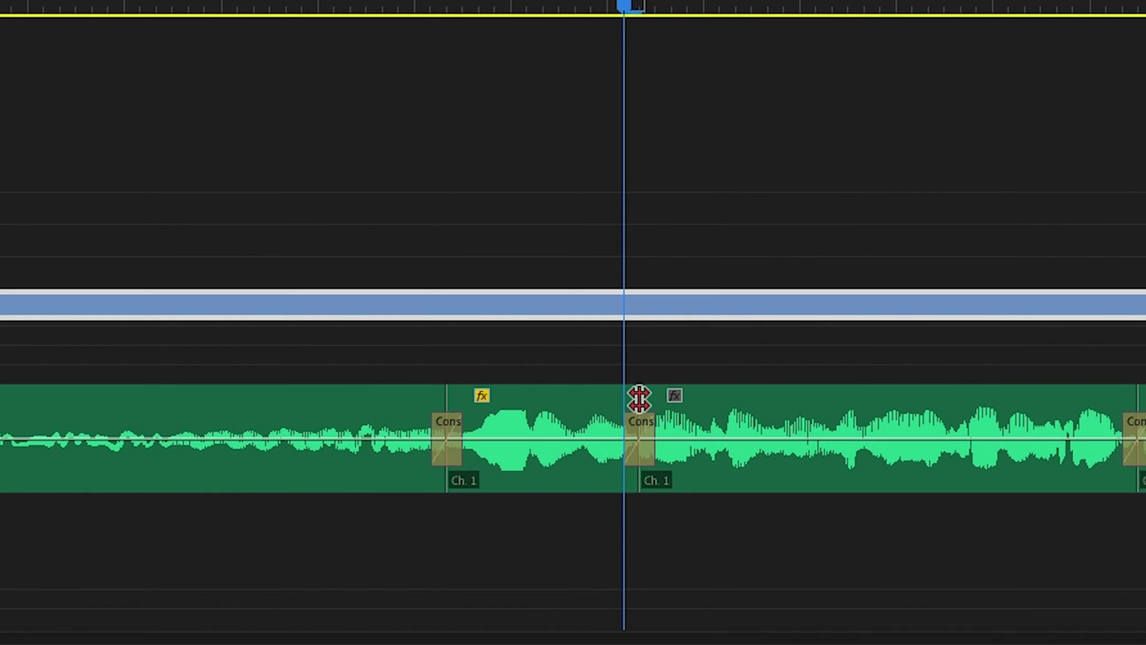
mouse_move(637, 397)
left_mouse_down()
mouse_move(584, 397)
mouse_move(699, 414)
mouse_move(543, 415)
mouse_move(641, 409)
left_mouse_up()
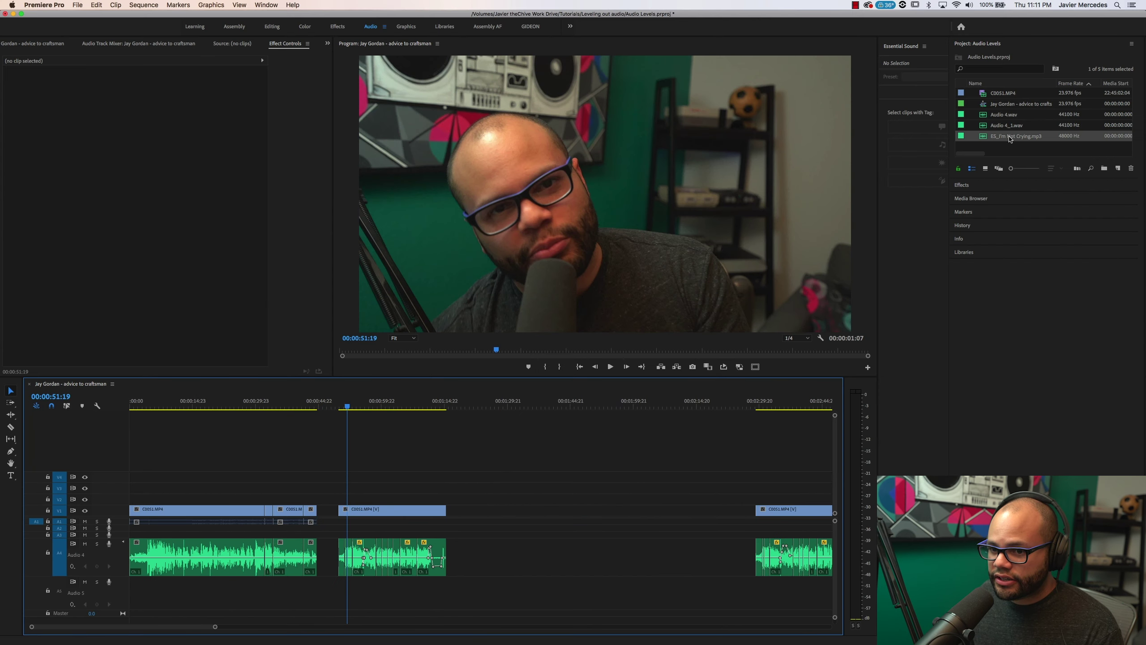
Place the ES_I'm Not Crying.mp3 music on the track below Audio 4, under the dialogue starting near 00:00:50:00, and select it
left_click_drag(1010, 137, 336, 589)
key("=")
key("=")
key("=")
key("=")
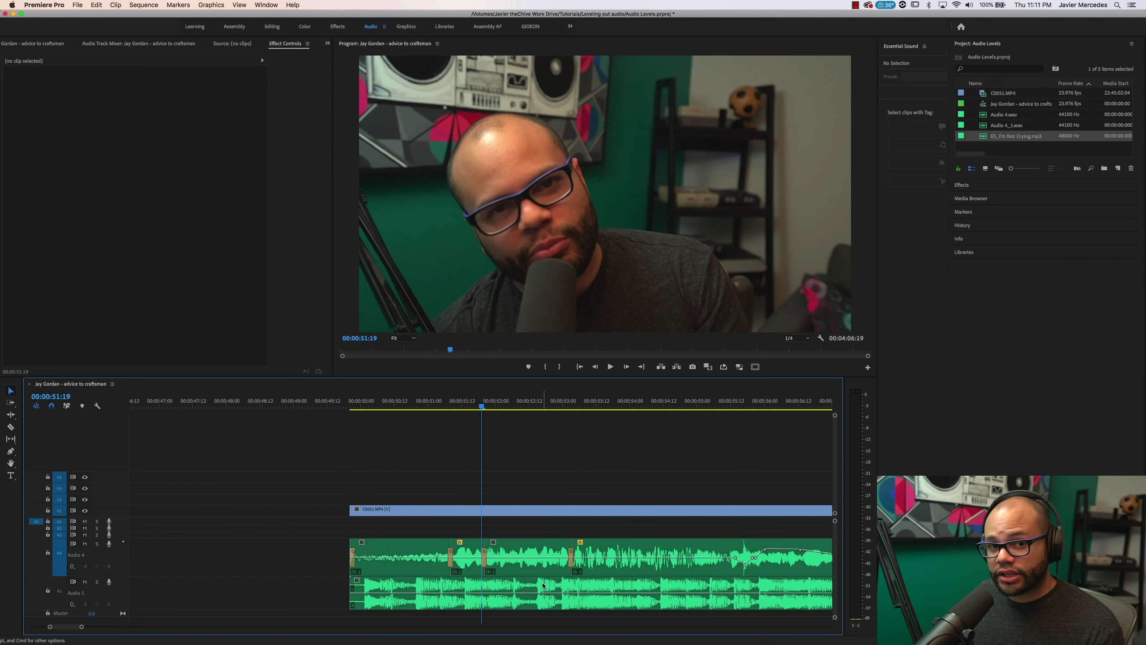
key("-")
left_click(447, 587)
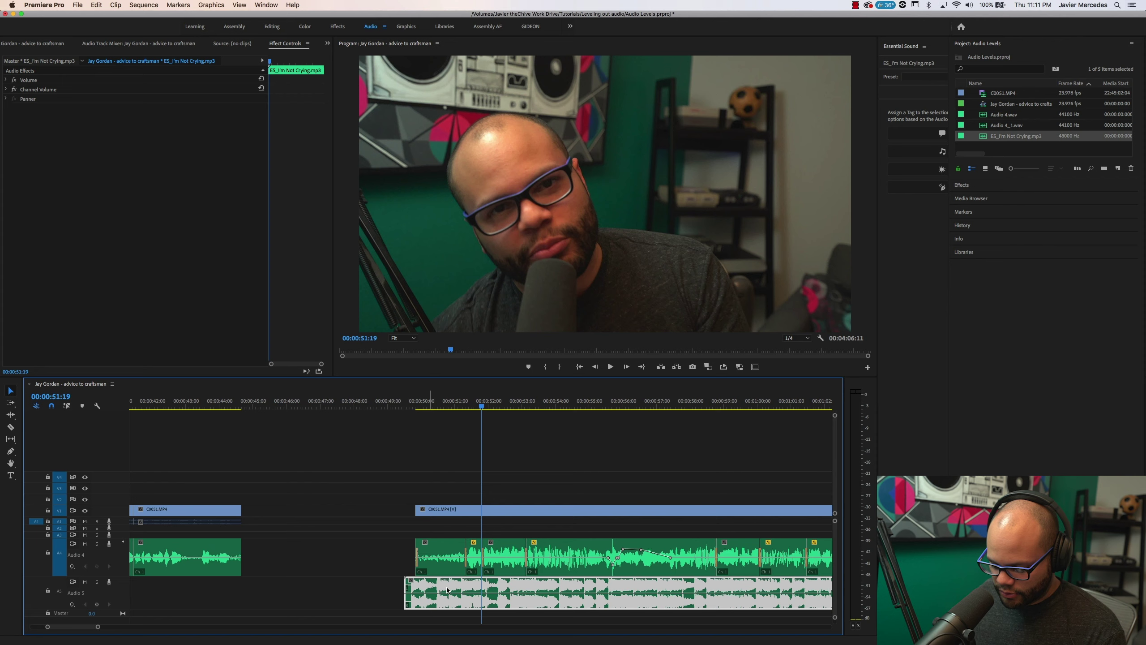
Lower the audio gain of the selected music clip and play it from its start to find where the opening passage ends
key("g")
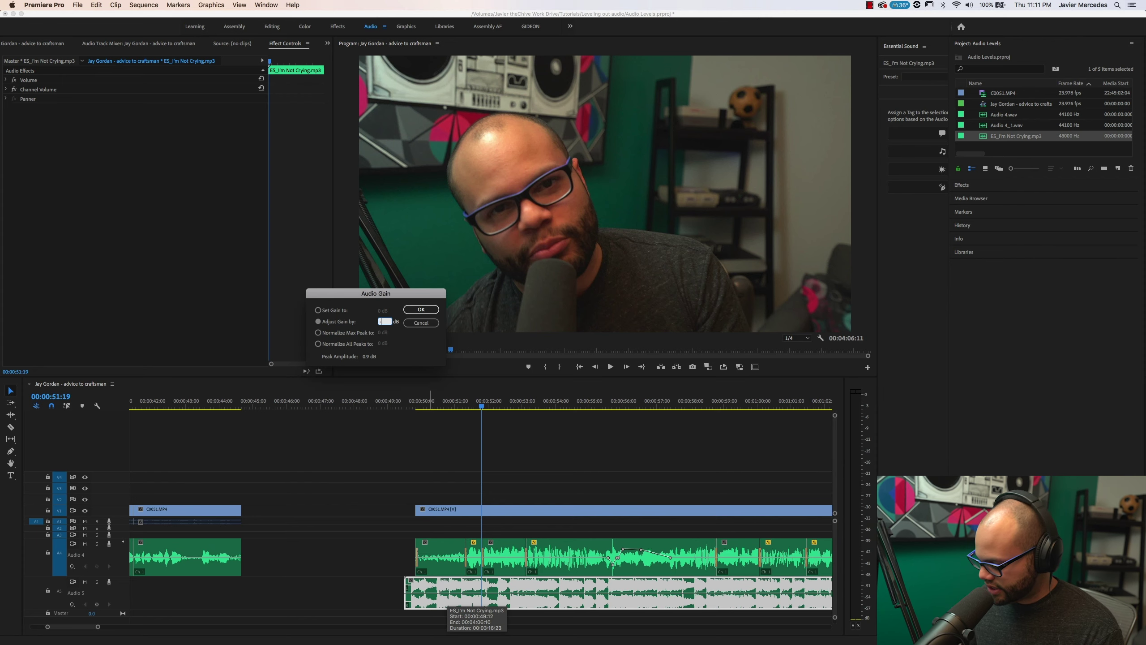
key("Return")
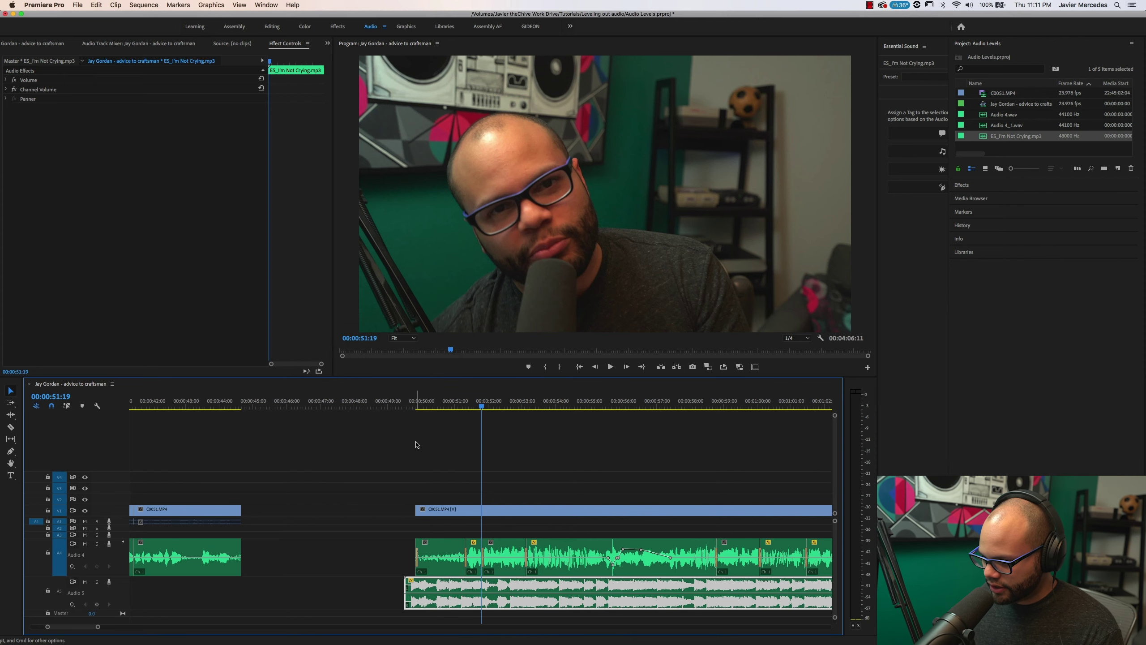
left_click(404, 403)
key("space")
left_click(461, 579)
key("space")
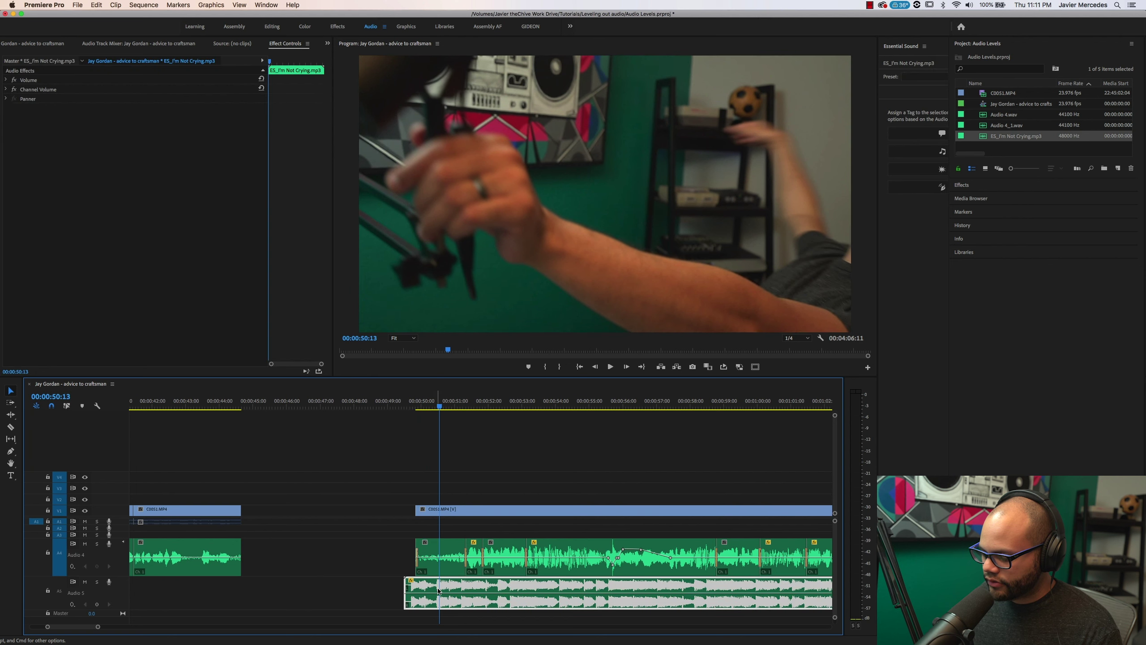
Add an edit to the music at 00:00:50:11 and adjust the gain of the segment after it by -20 dB
key("=")
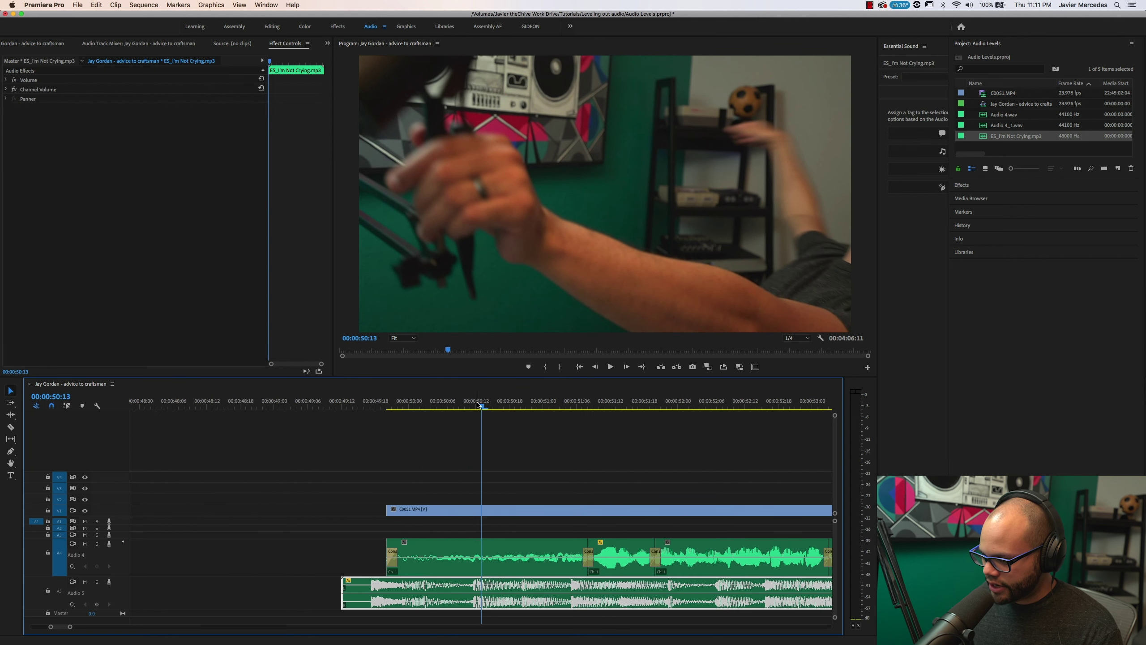
left_click_drag(477, 405, 471, 406)
key("super+k")
left_click(536, 584)
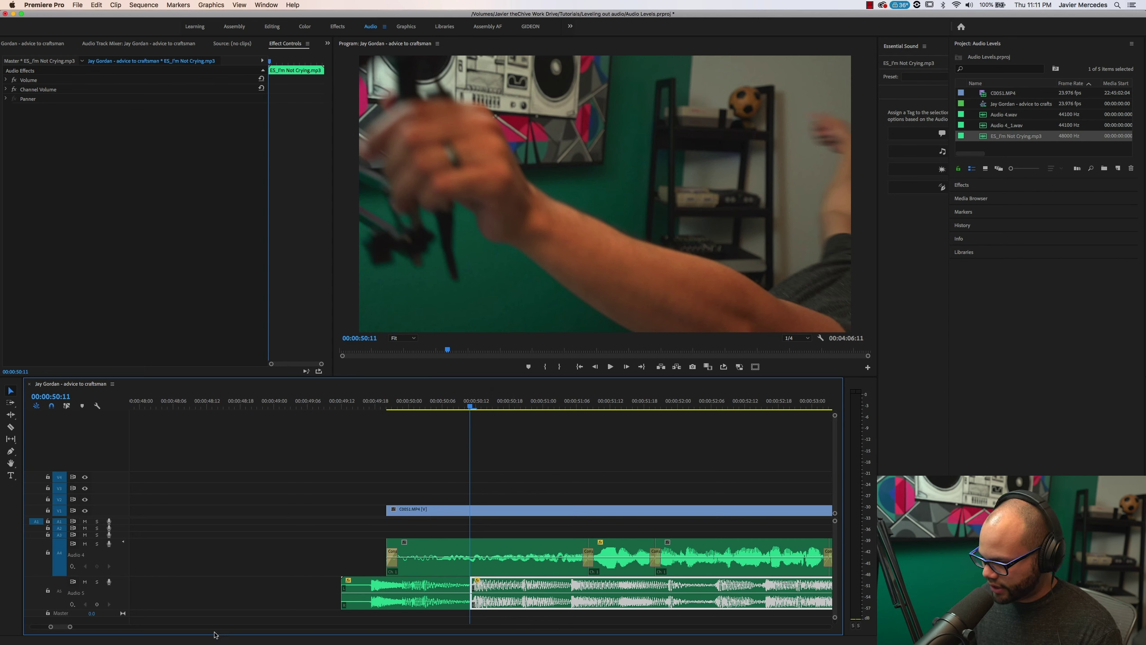
key("g")
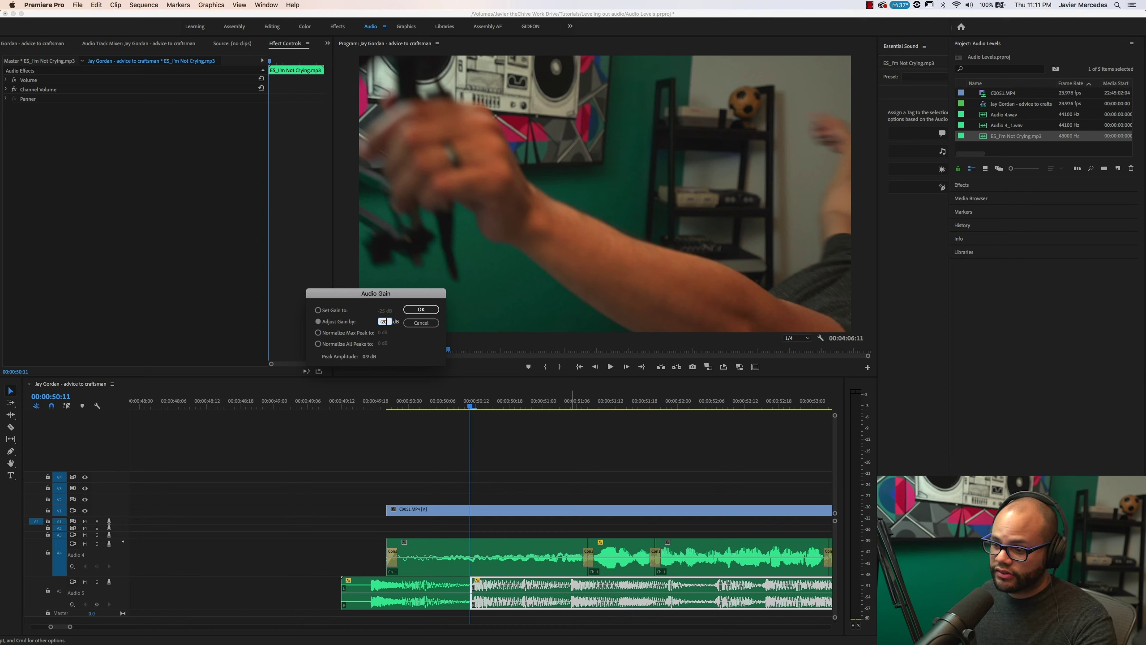
key("Return")
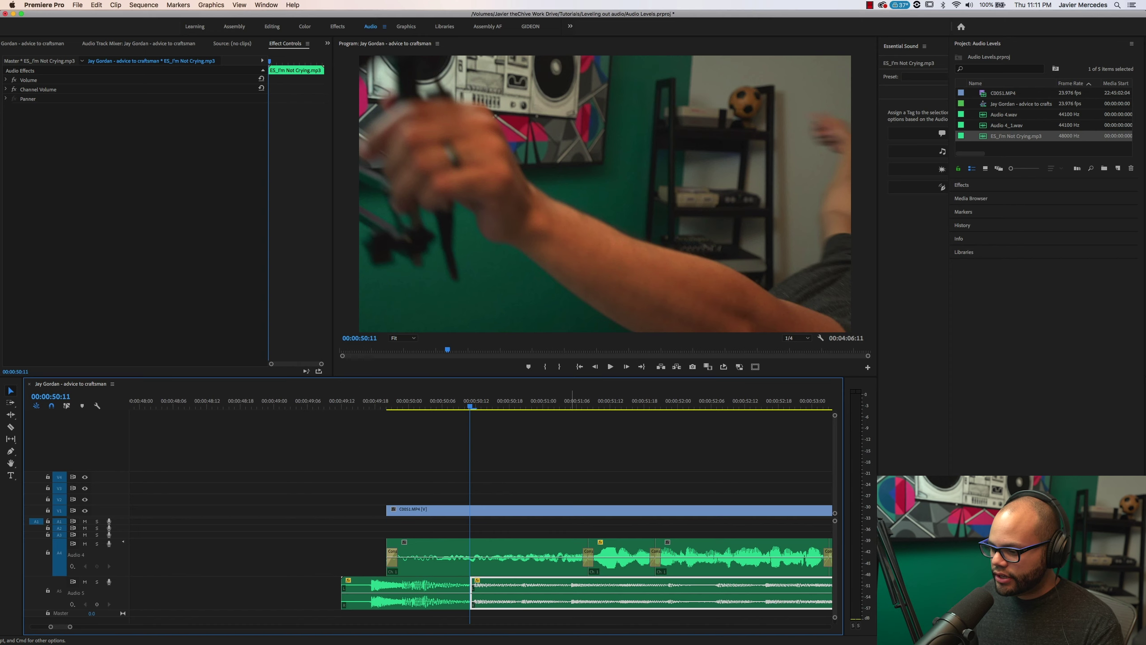
Move both music segments later so their cut meets the dialogue edit near 00:00:51:08, and apply short audio transitions at the music's start and cut
left_click(467, 606, "shift")
left_click_drag(429, 589, 547, 592)
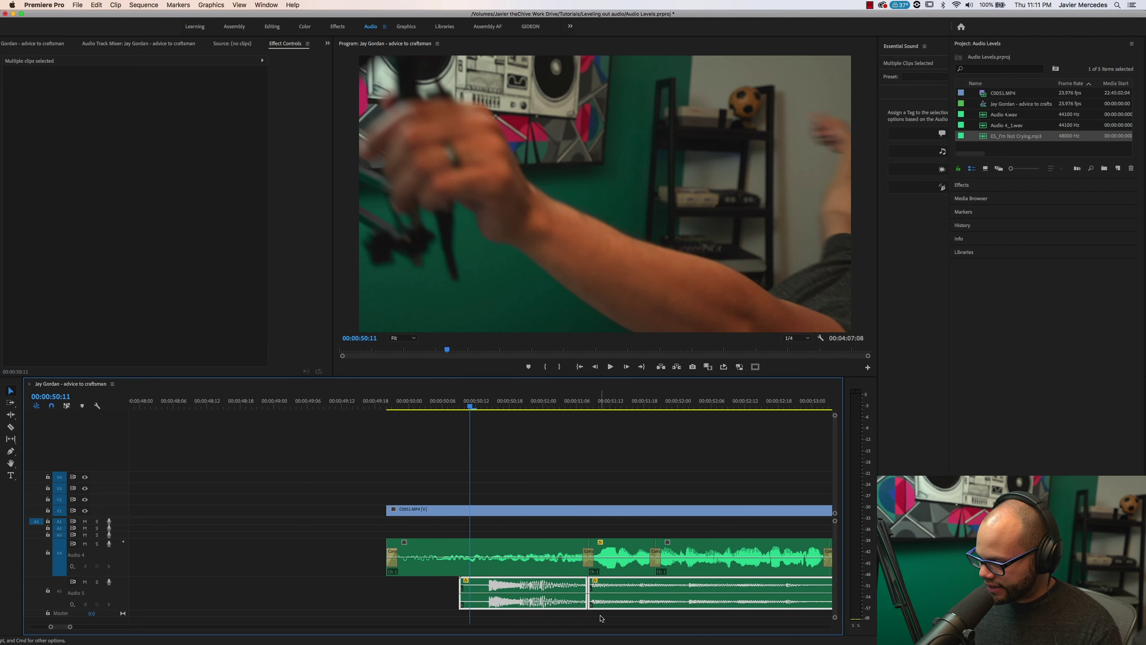
left_click_drag(601, 622, 577, 601)
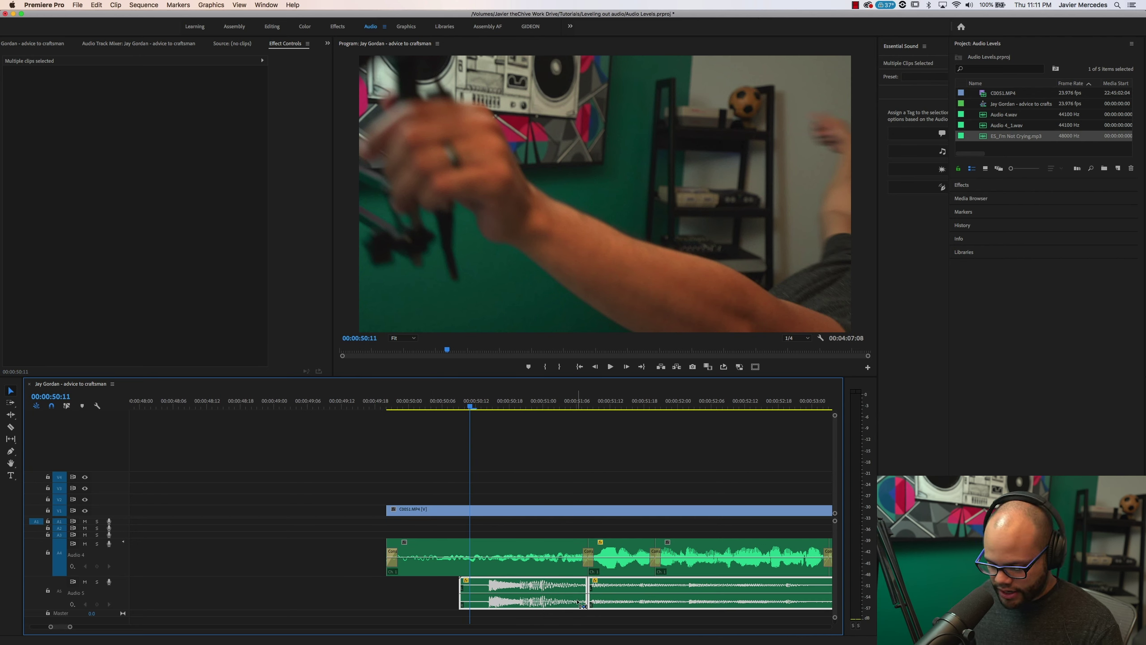
left_click(570, 467)
Play the sequence from 00:00:49:19 to about 00:01:01:07 to check the music level beneath the dialogue
left_click(381, 401)
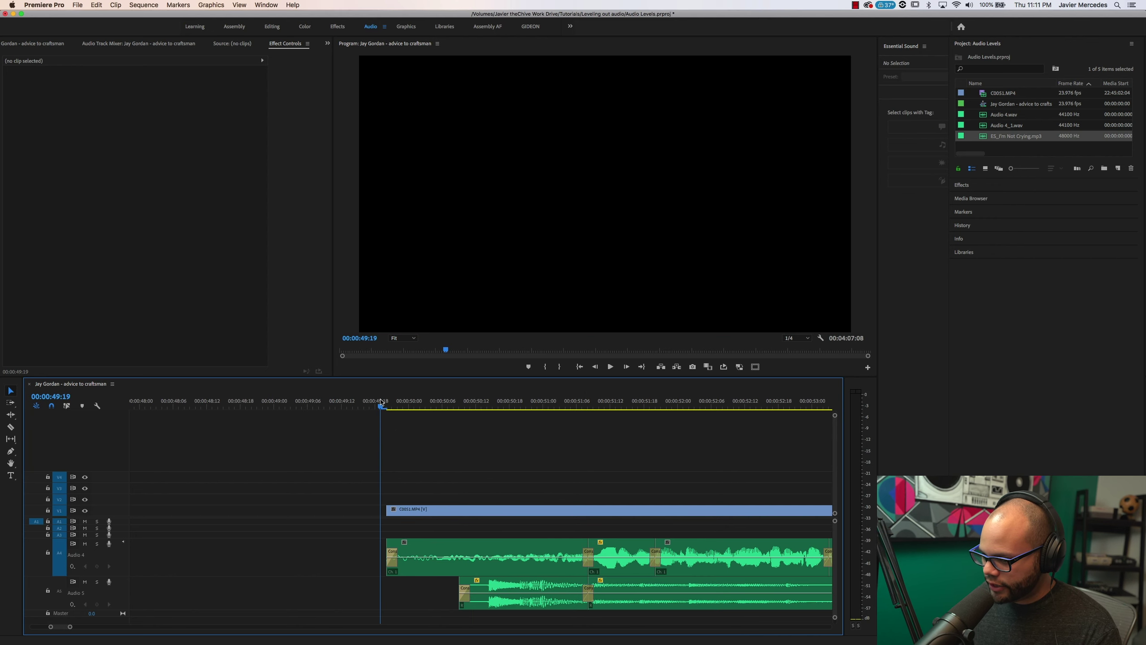
key("space")
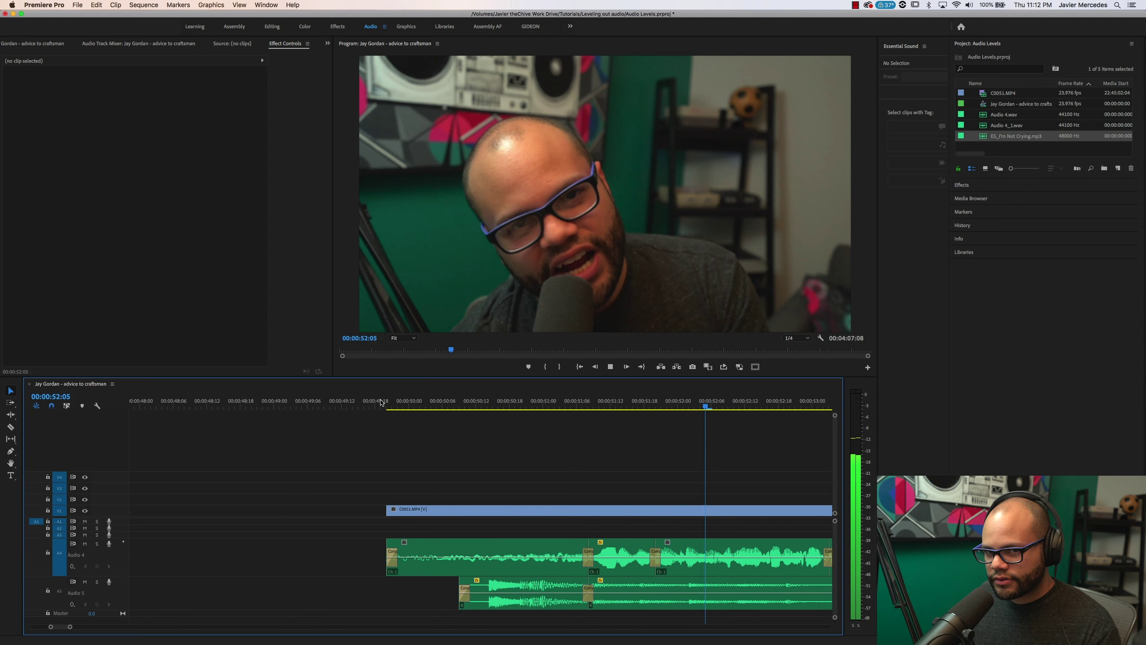
key("minus")
key("minus")
key("minus")
key("minus")
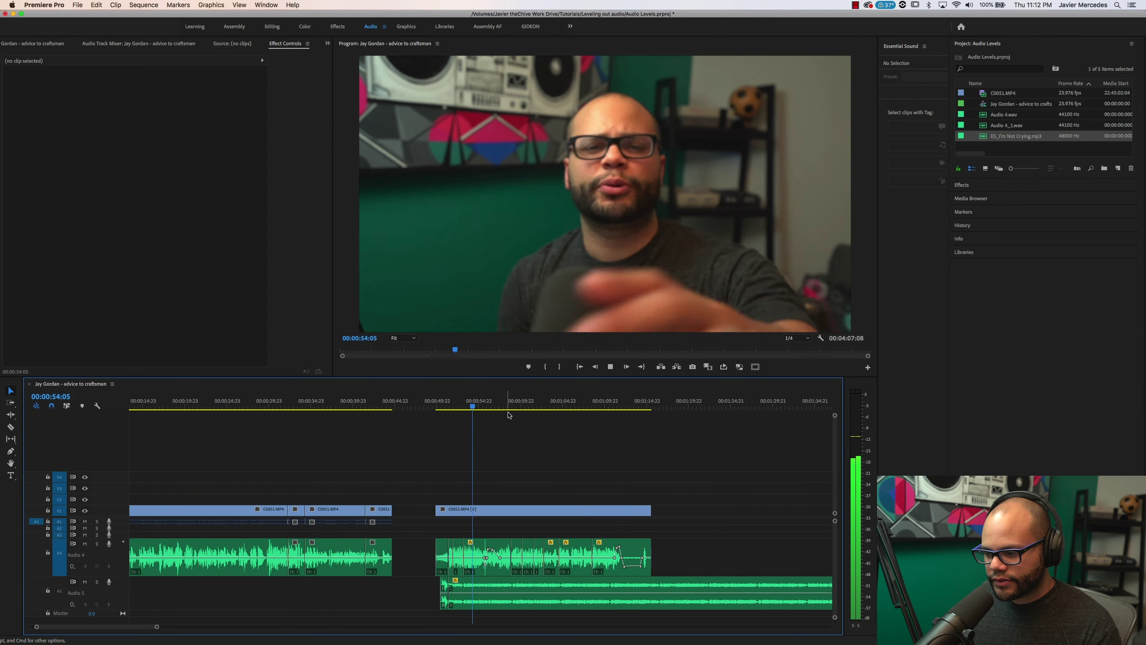
key("minus")
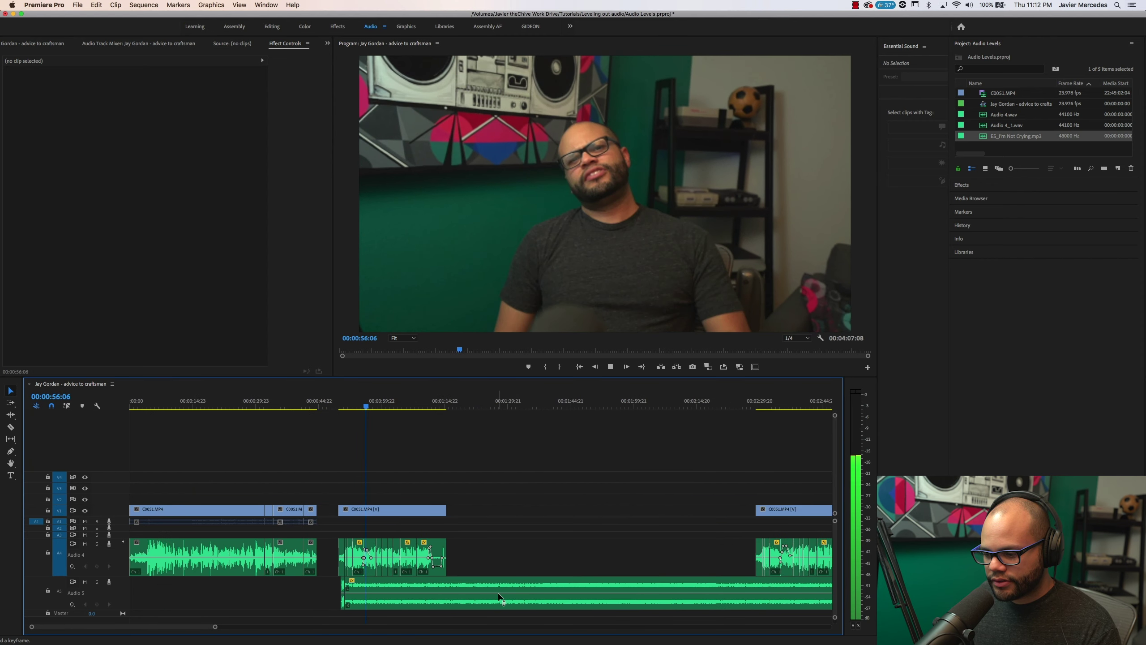
key("equal")
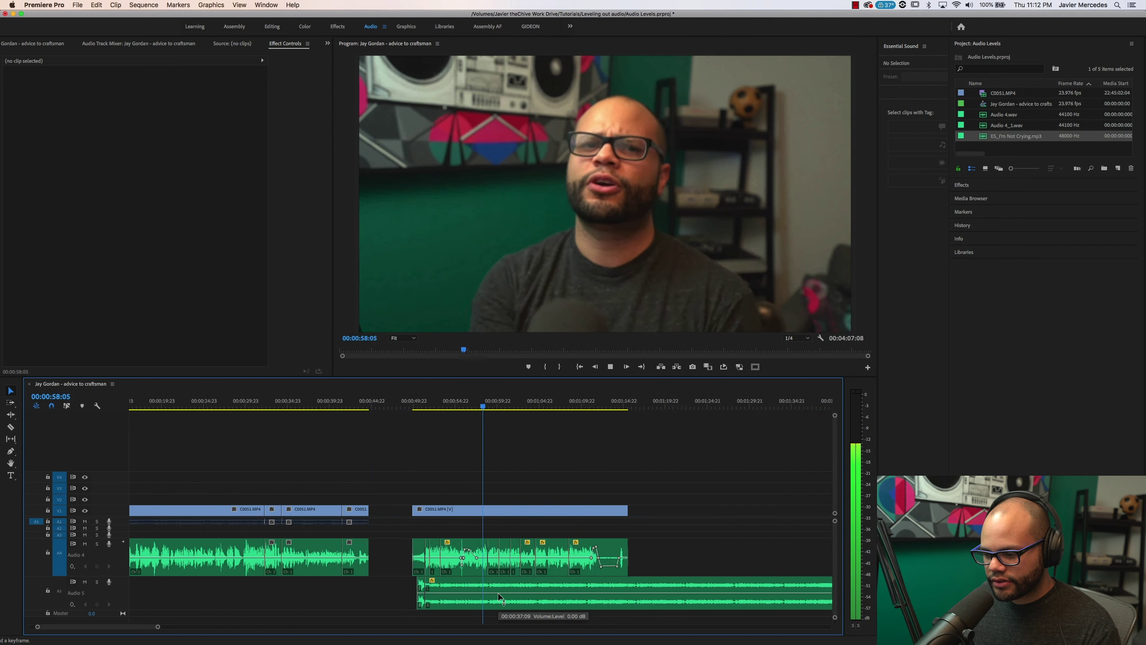
key("equal")
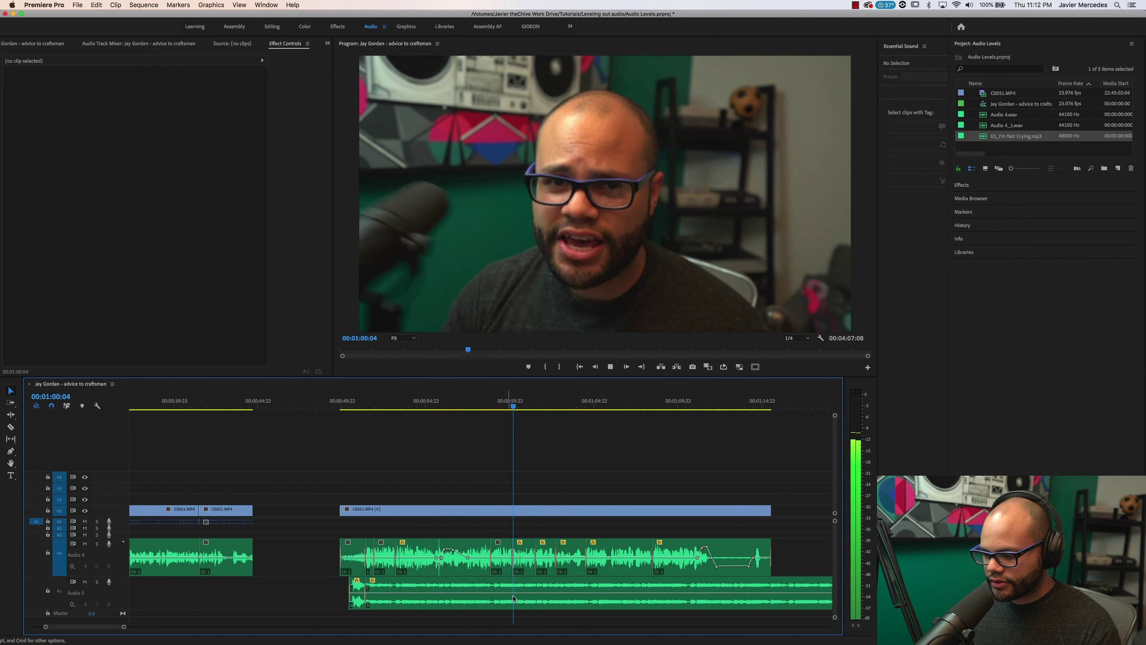
key("space")
Add volume keyframes to the long music segment near 00:01:00 and lower the level after them to about -3.3 dB
left_click(535, 594, "super")
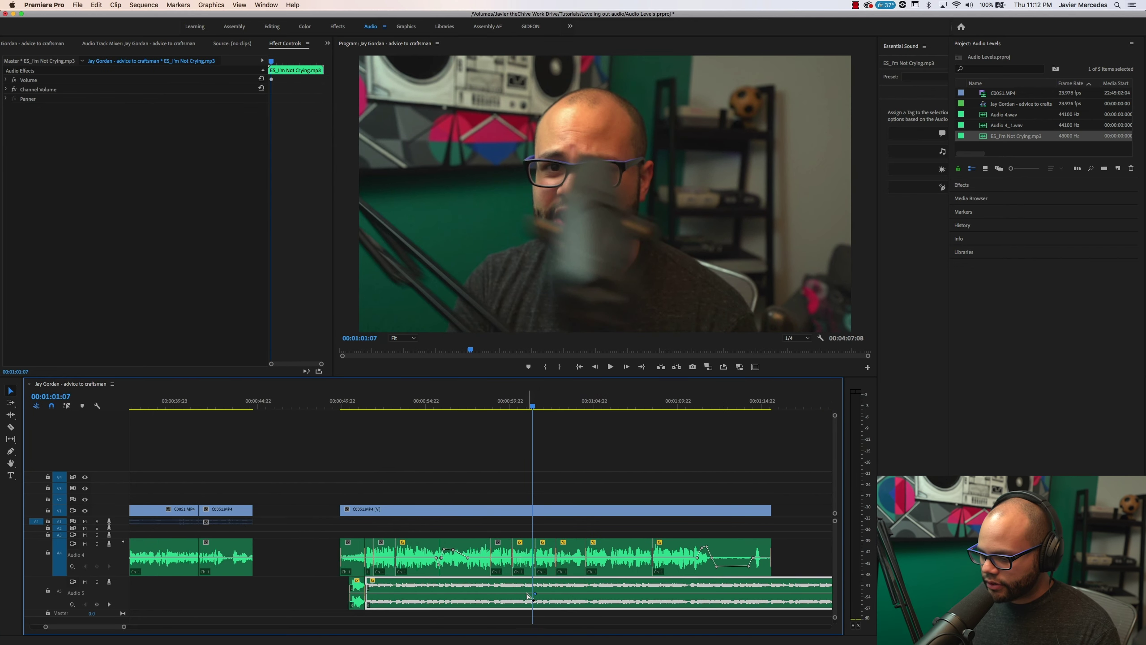
left_click(525, 594, "super")
left_click_drag(539, 595, 536, 596)
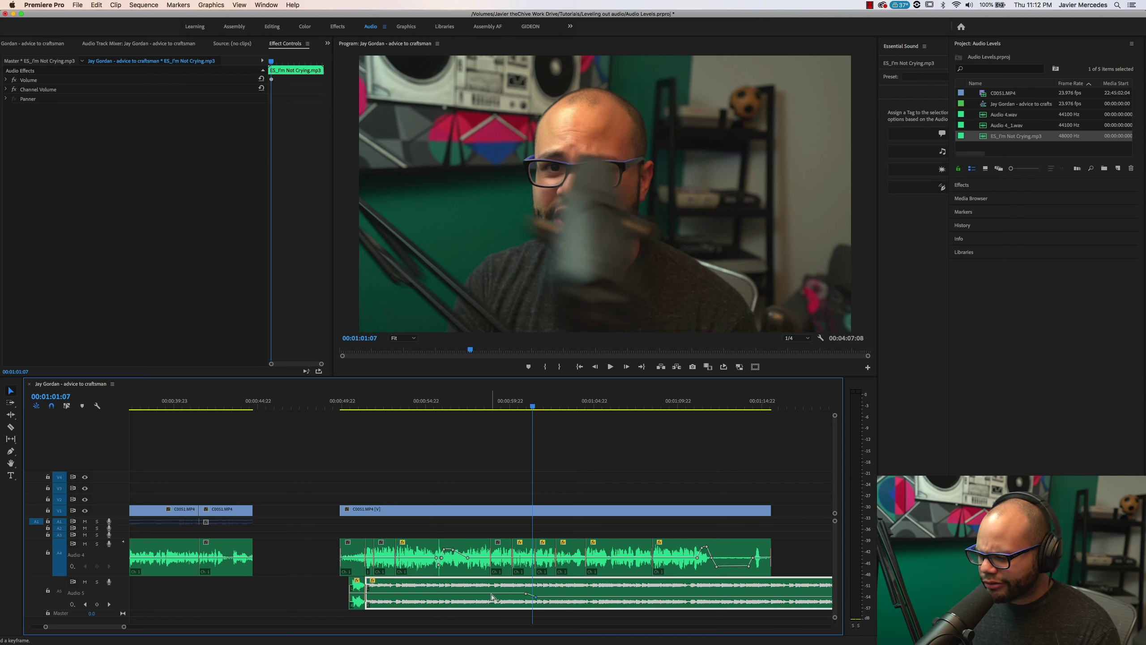
left_click_drag(527, 596, 520, 598)
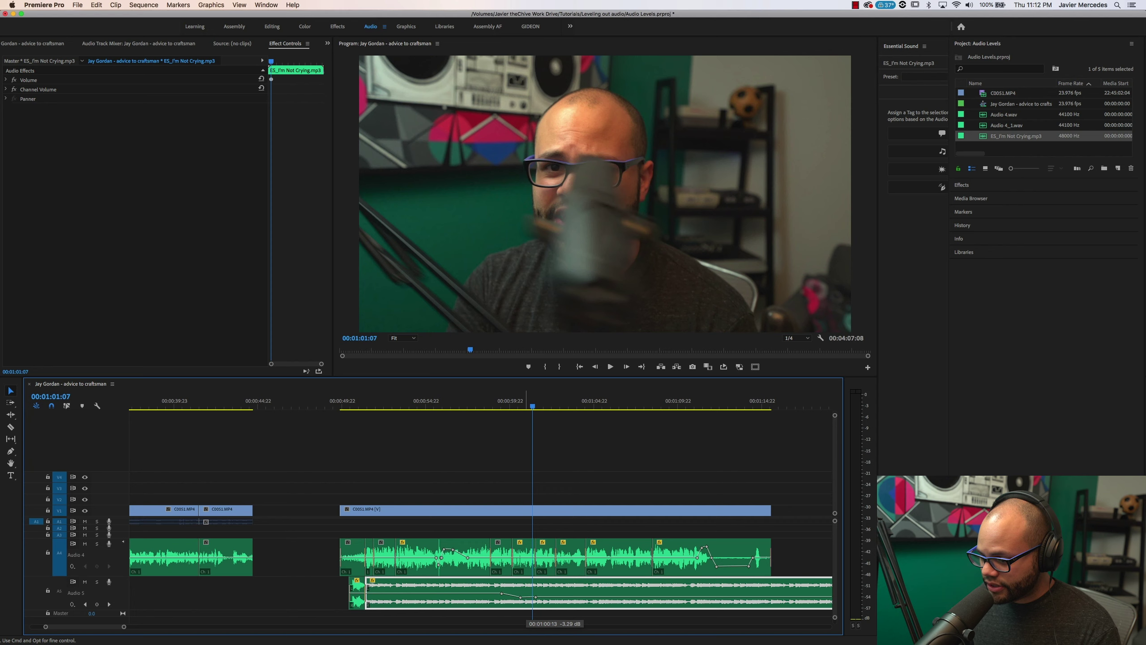
Play on from 00:01:01:07 to about 00:01:04:09 to check the lowered music against the dialogue
key("minus")
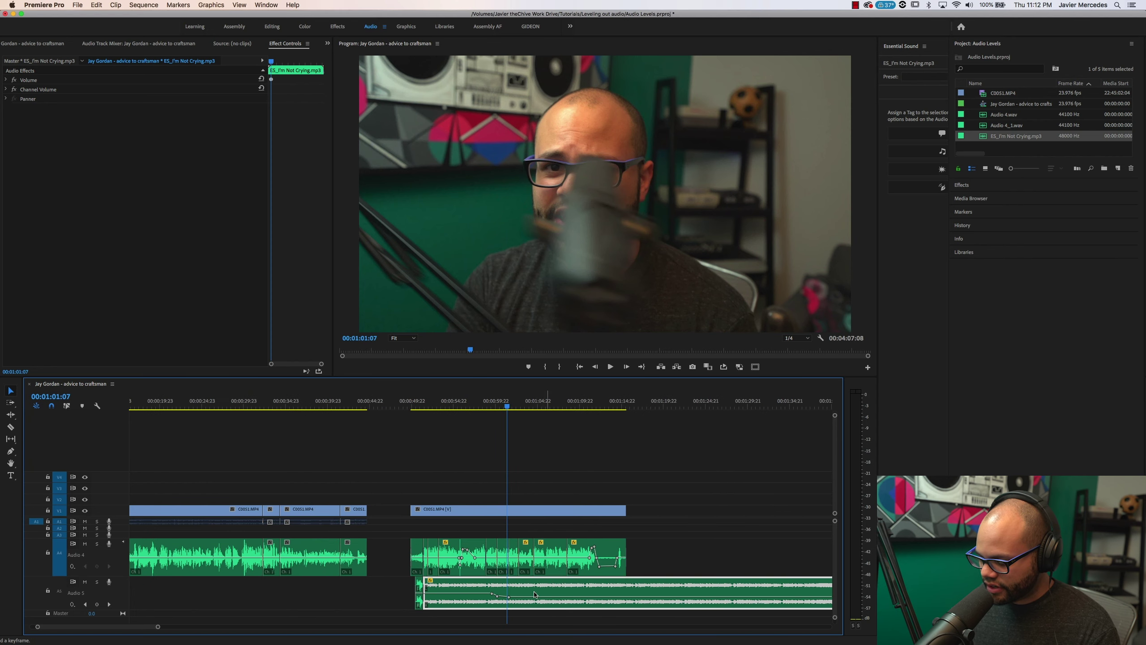
key("space")
key("minus")
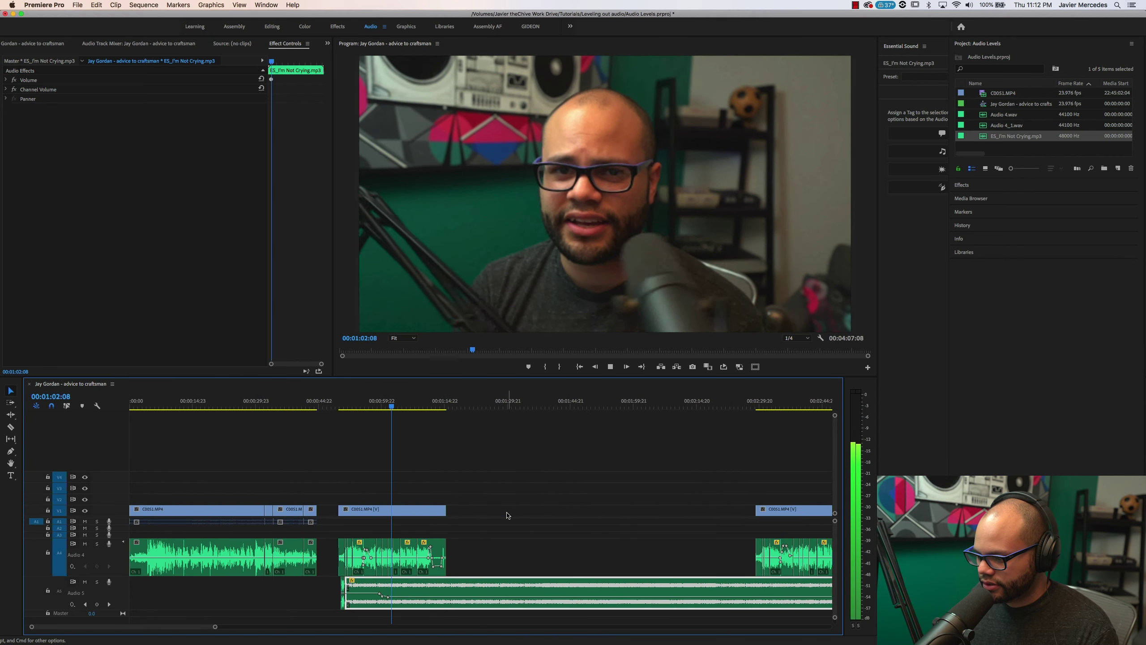
left_click(488, 494)
key("equal")
key("equal")
key("equal")
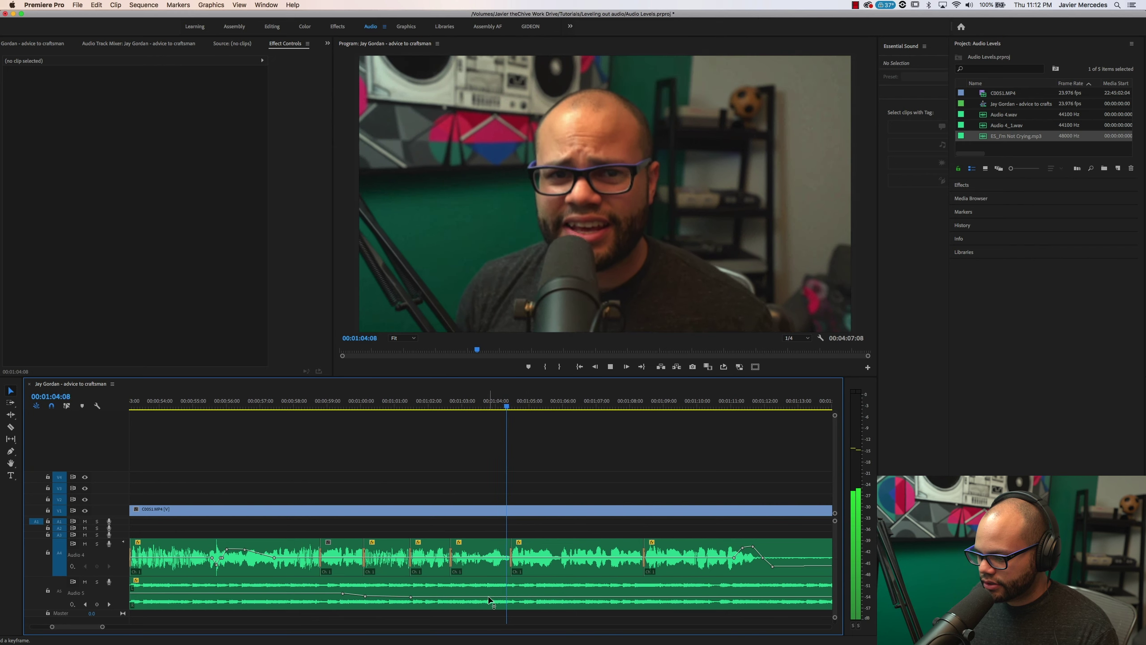
key("space")
Add two music volume keyframes shortly after 00:01:03:00, lower the level after them to about -7.7 dB, and fine-tune it during playback
left_click(482, 597, "super")
left_click(469, 597, "super")
left_click_drag(492, 598, 492, 604)
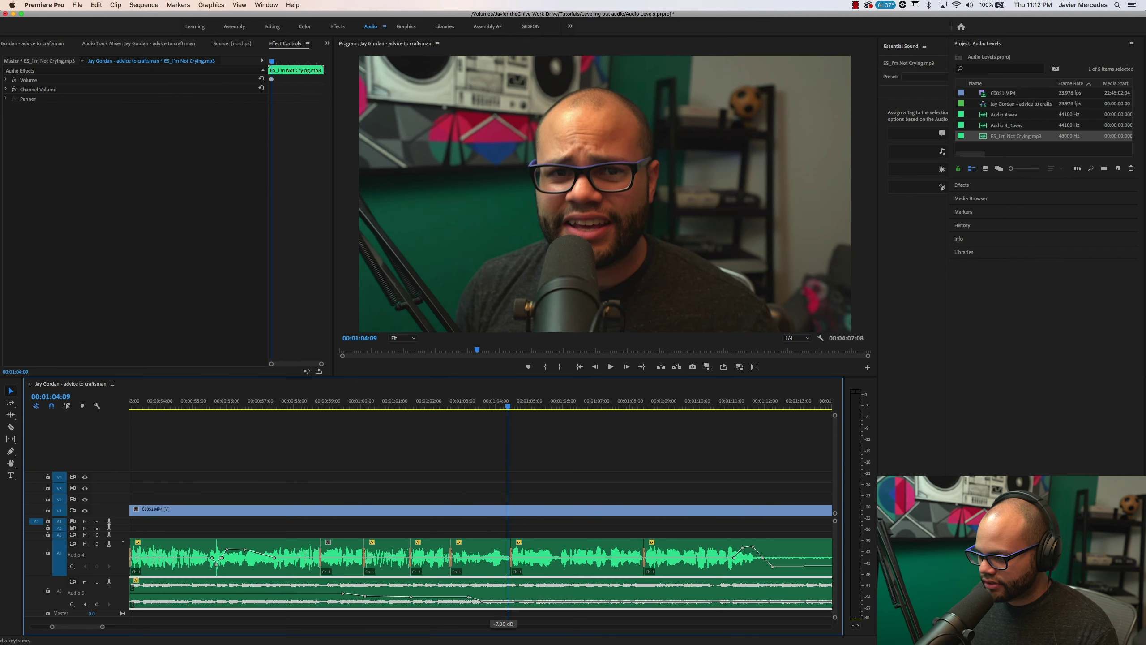
left_click(466, 440)
key("space")
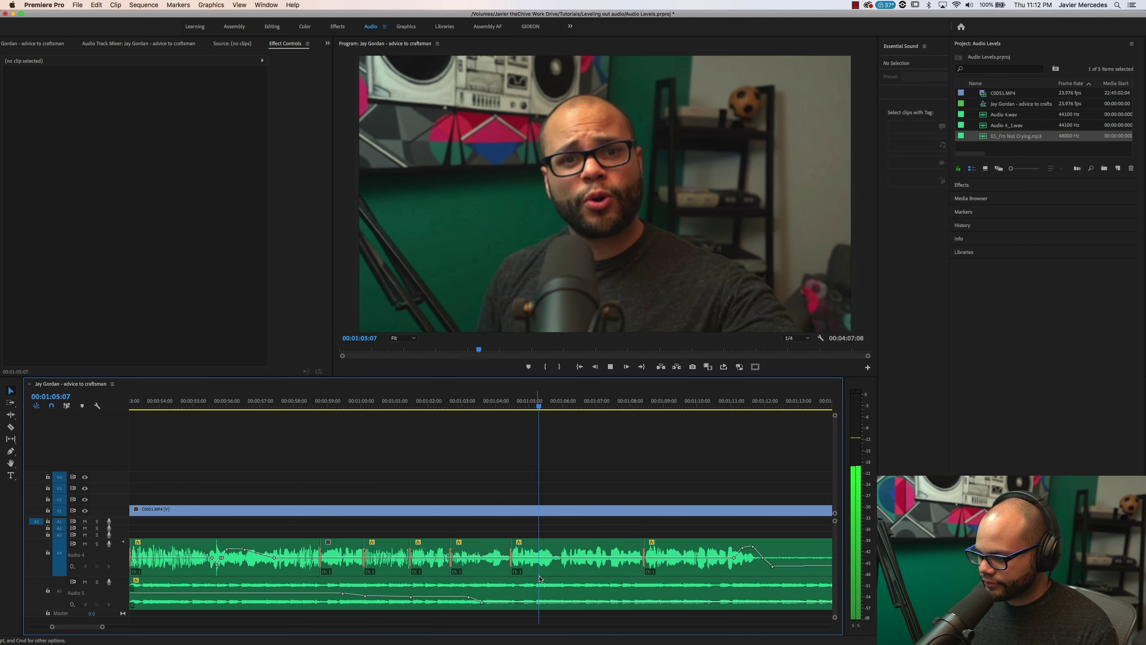
left_click_drag(543, 602, 542, 601)
Continue playback to about 00:01:11:07 to check the balance of the music and dialogue toward the end of the dialogue clip
key("minus")
key("minus")
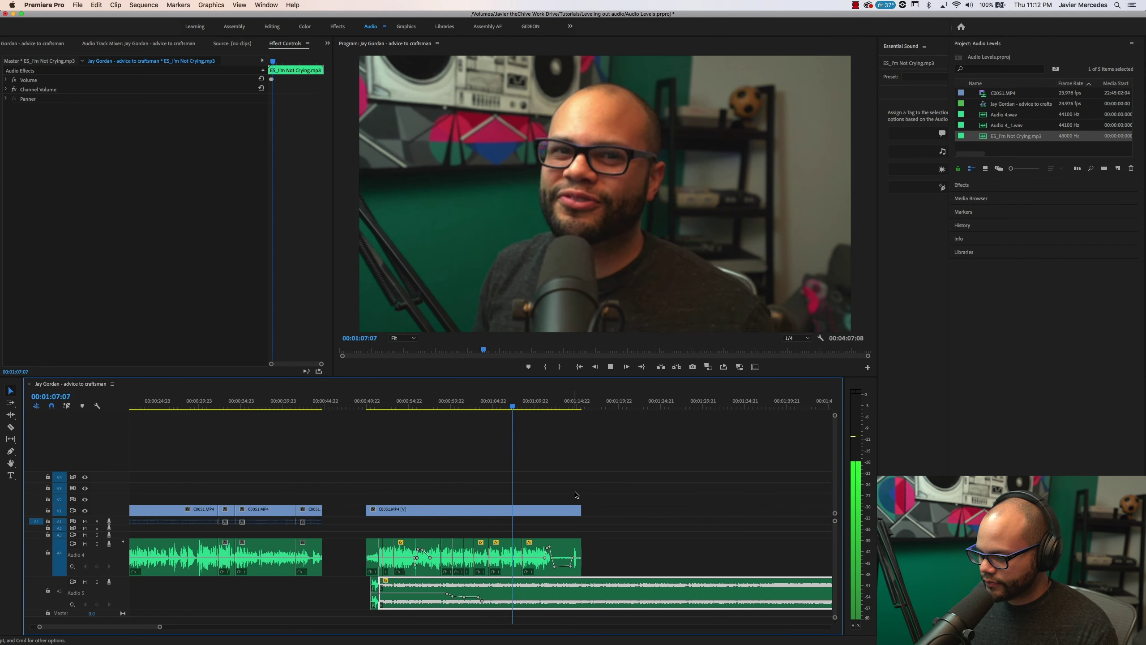
left_click(579, 472)
key("equal")
key("minus")
key("equal")
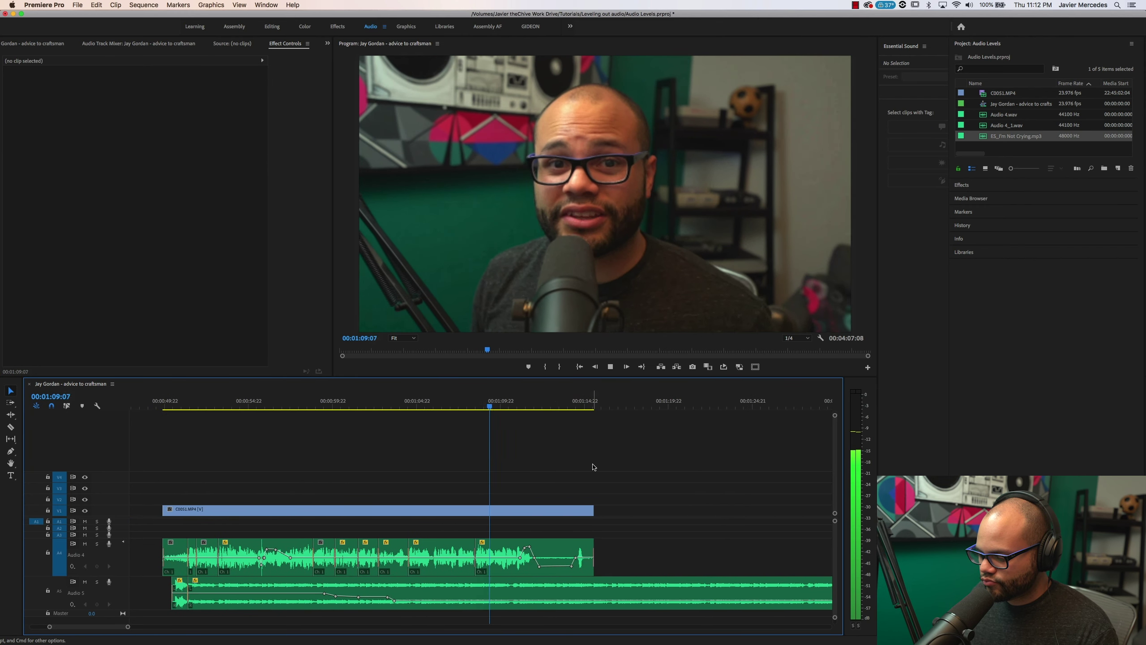
key("minus")
key("equal")
key("minus")
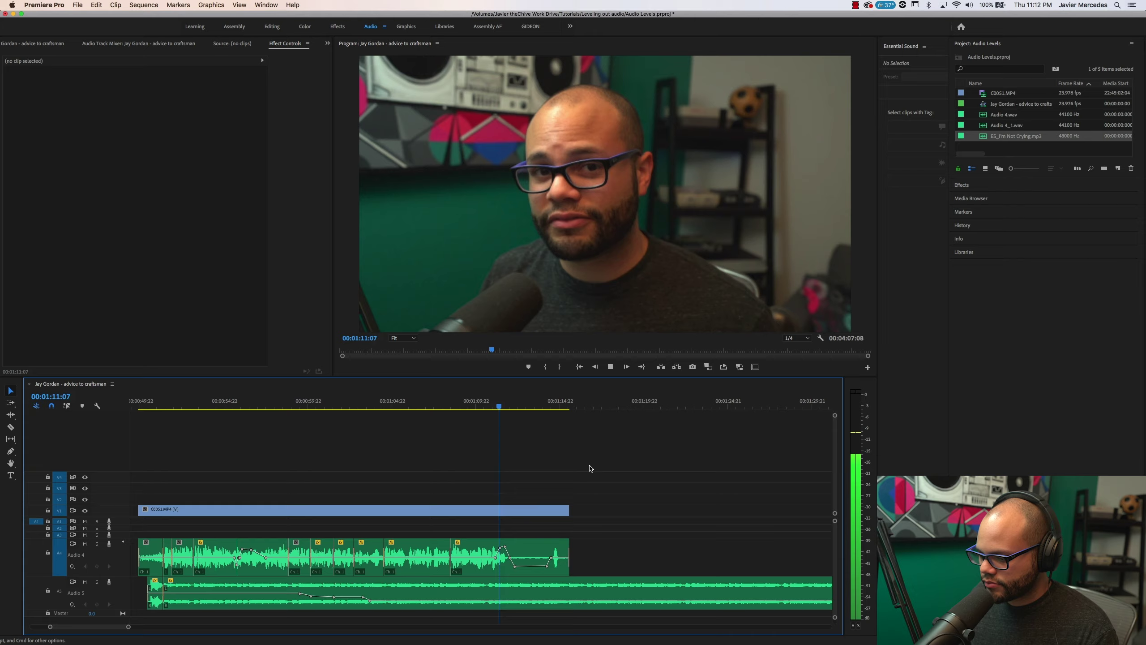